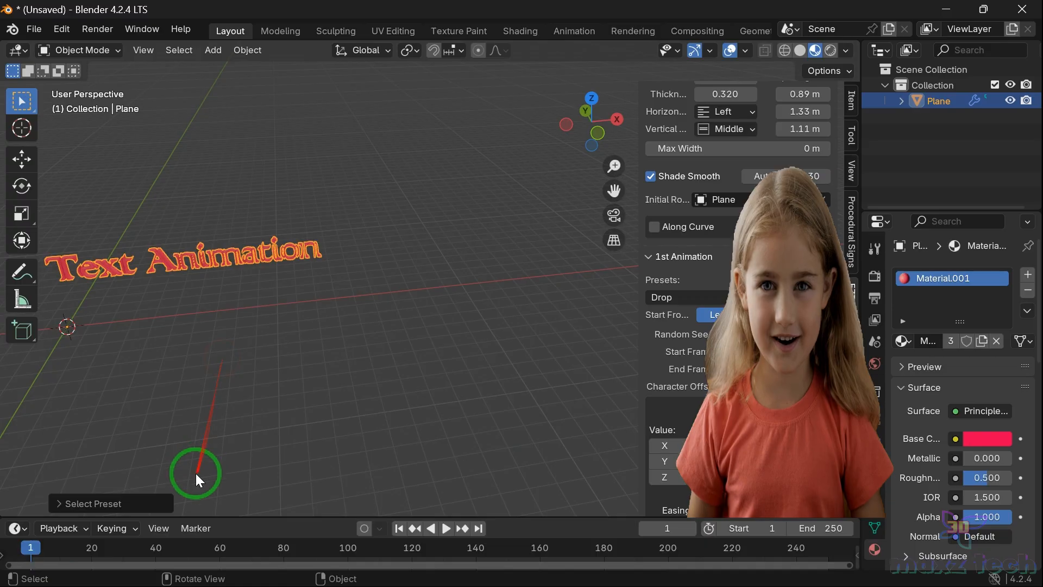
key(space)
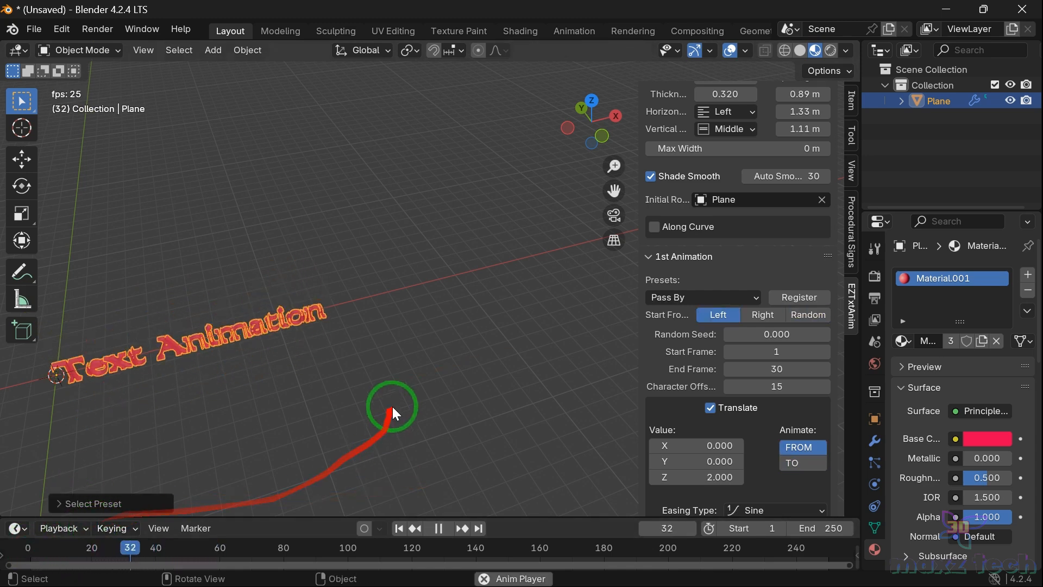
click(20, 547)
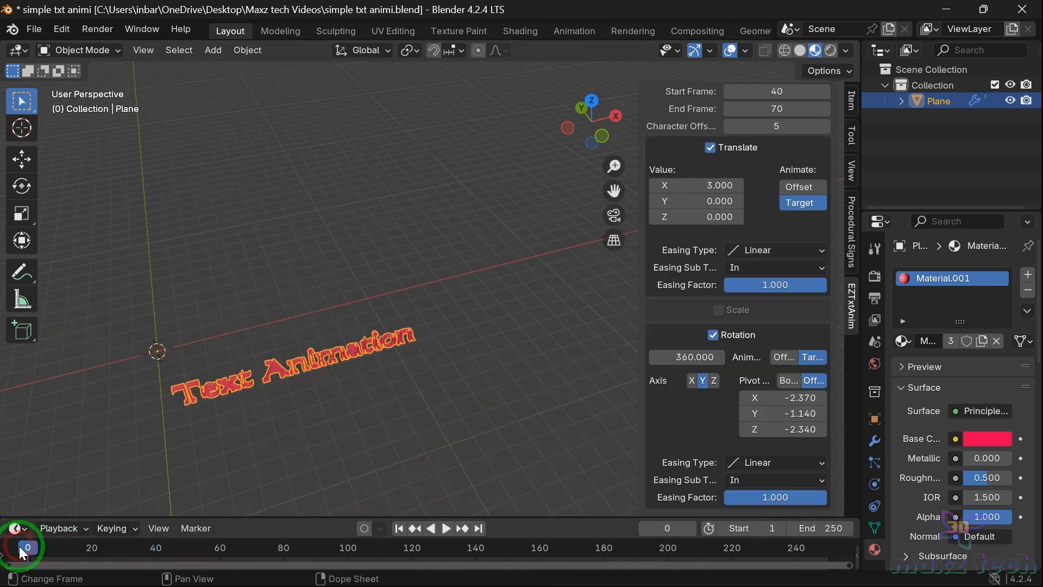
key(space)
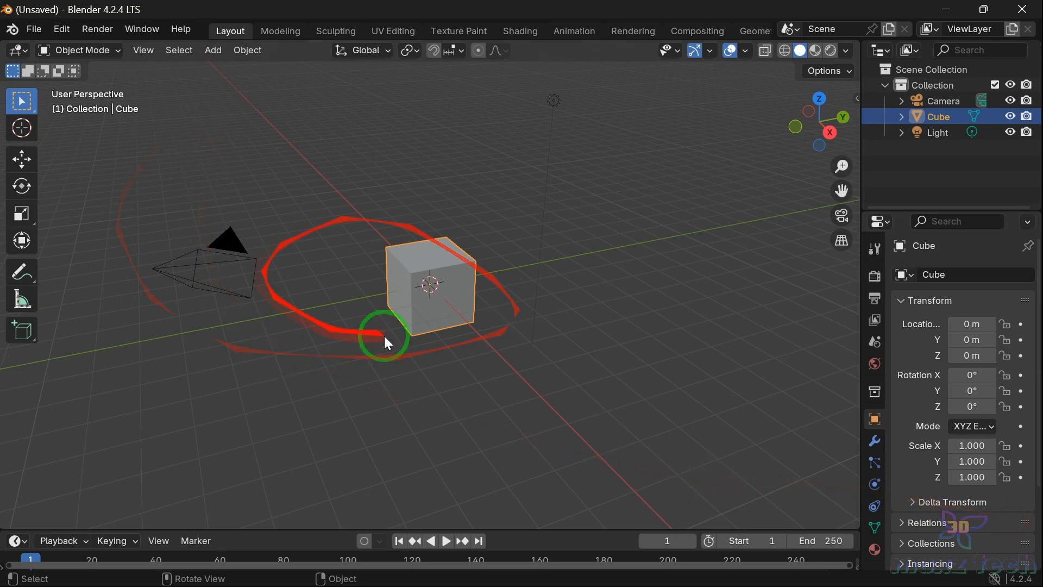
Step: Delete the default cube, camera and light from the scene
drag(159, 189, 706, 454)
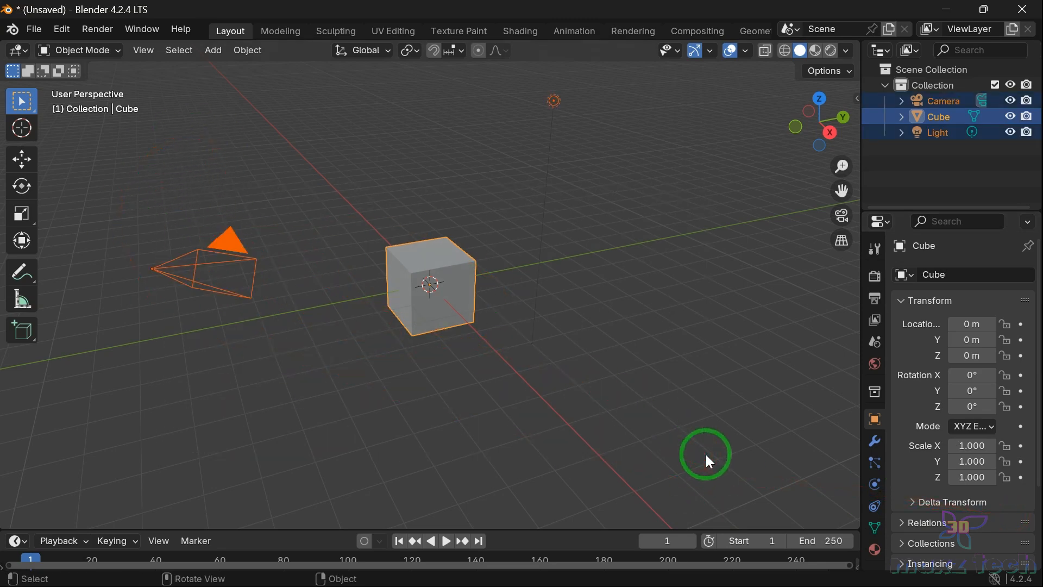
key(Delete)
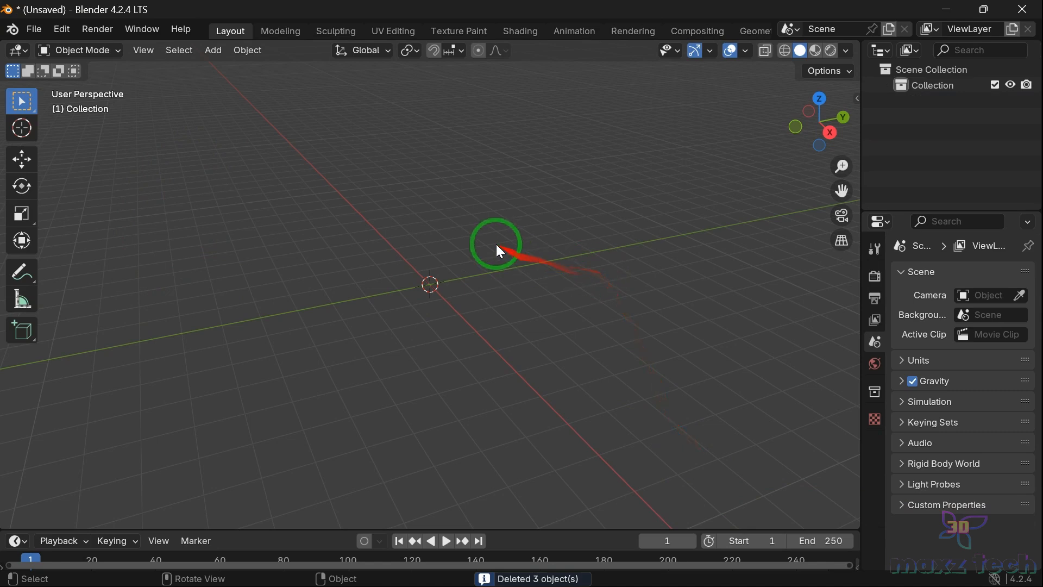
Step: Create an easy text object reading "Text Animation" with the Easy Text Animation add-on
key(n)
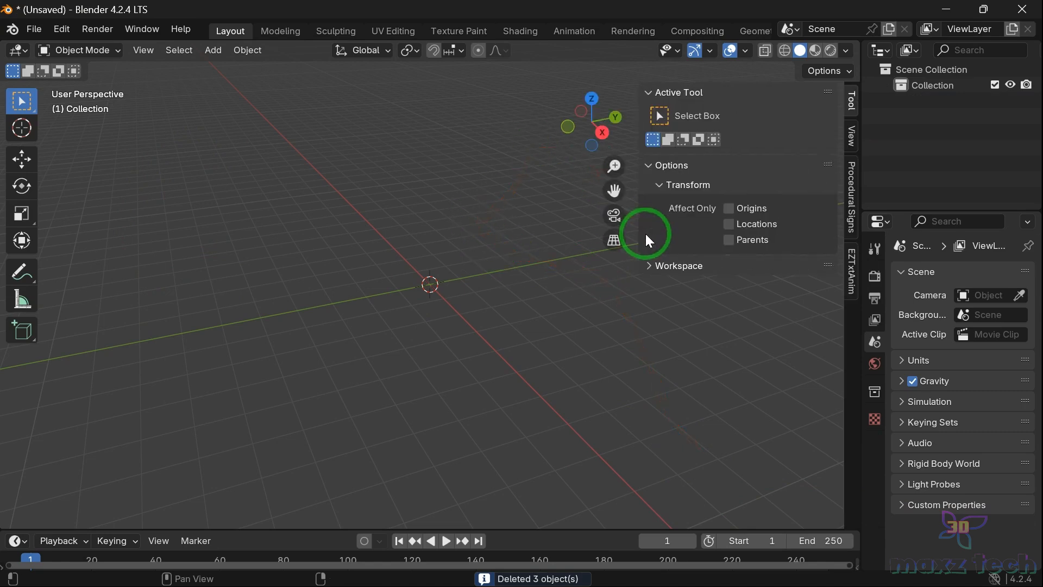
click(852, 269)
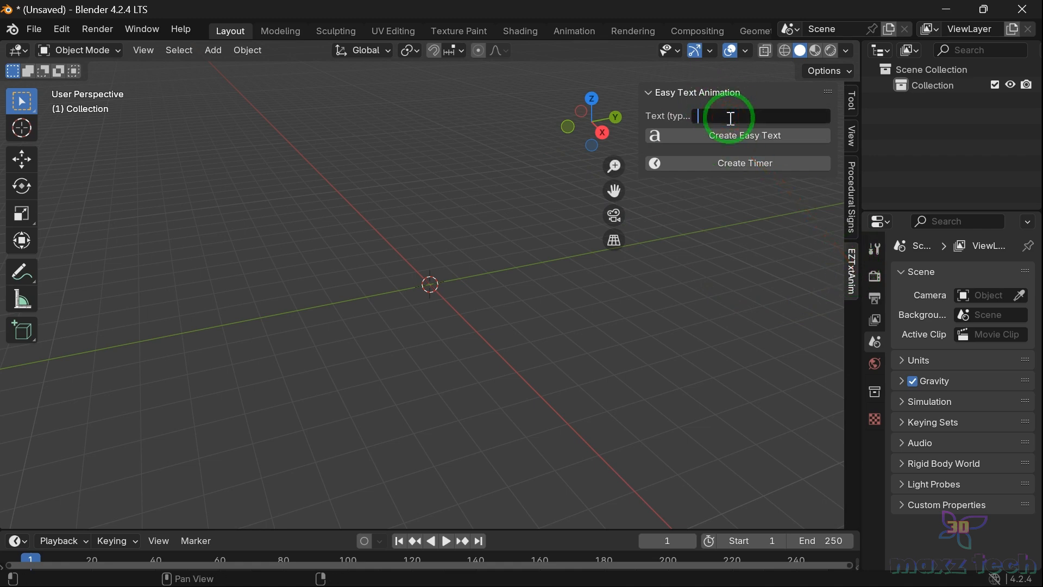
drag(770, 108, 691, 128)
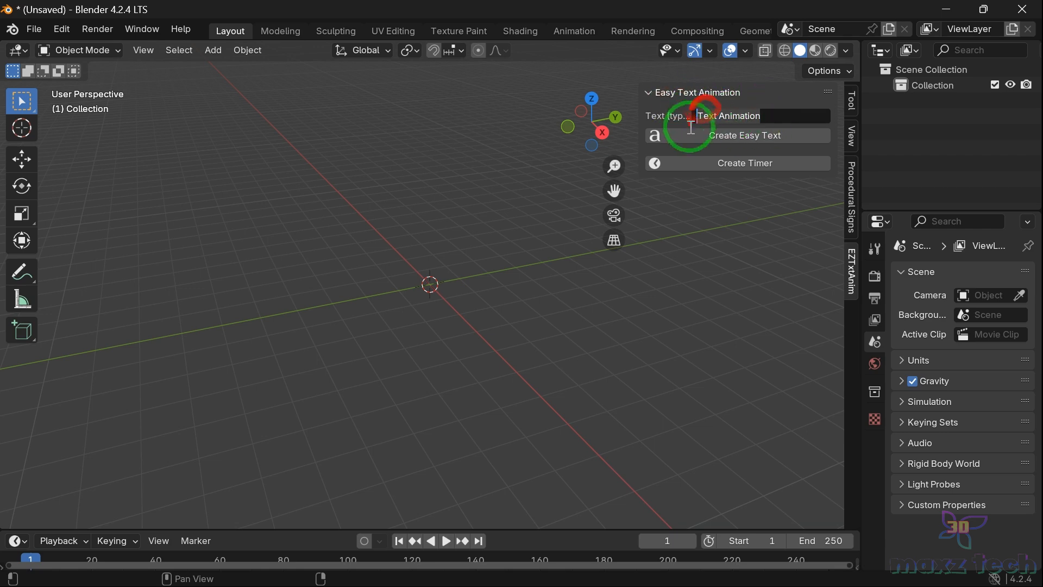
click(747, 137)
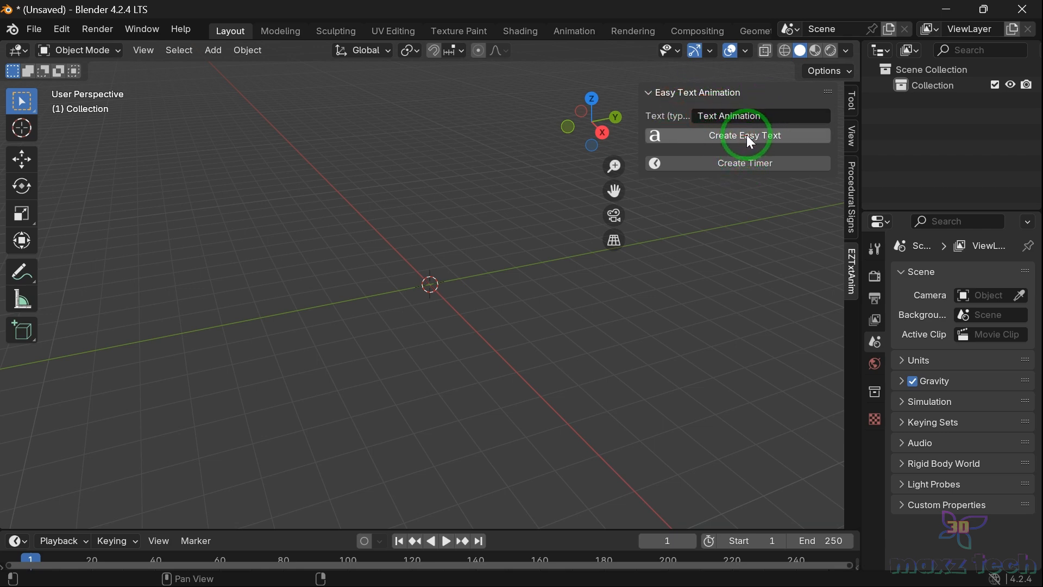
click(750, 135)
Step: Set the text size to 1.150
drag(576, 139, 256, 196)
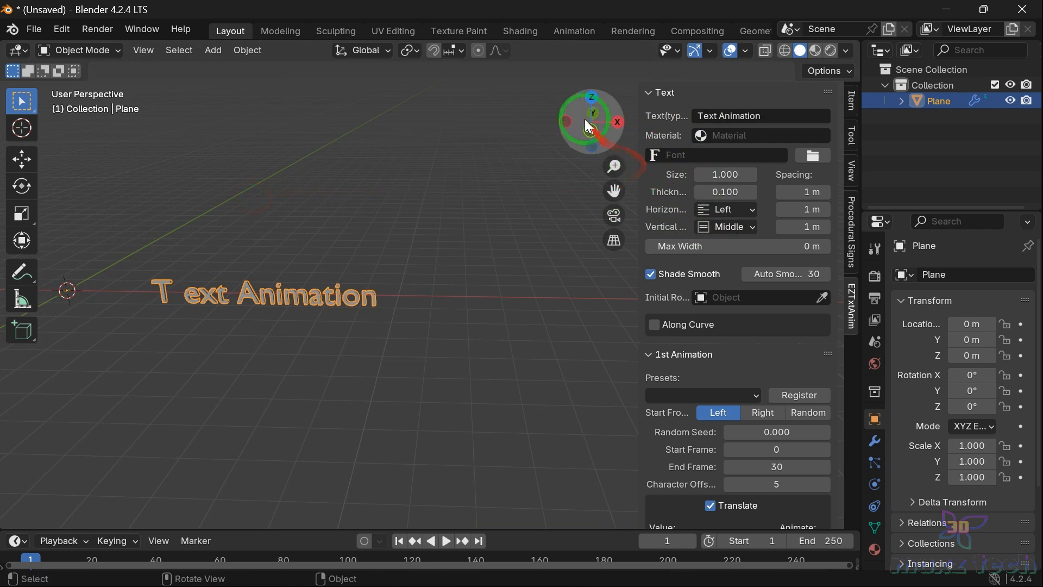
drag(559, 117, 606, 143)
drag(614, 190, 798, 325)
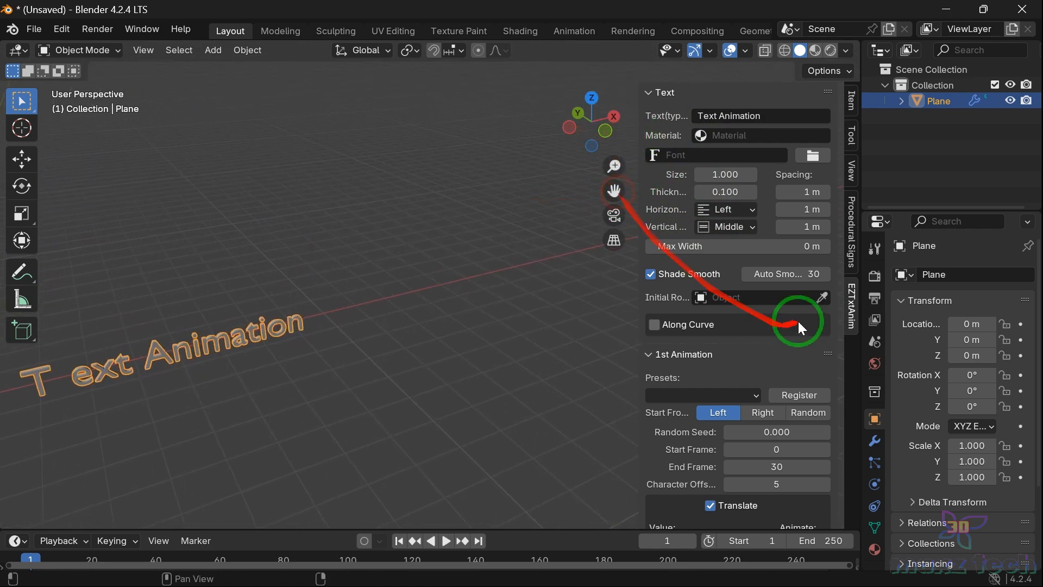
drag(725, 175, 742, 175)
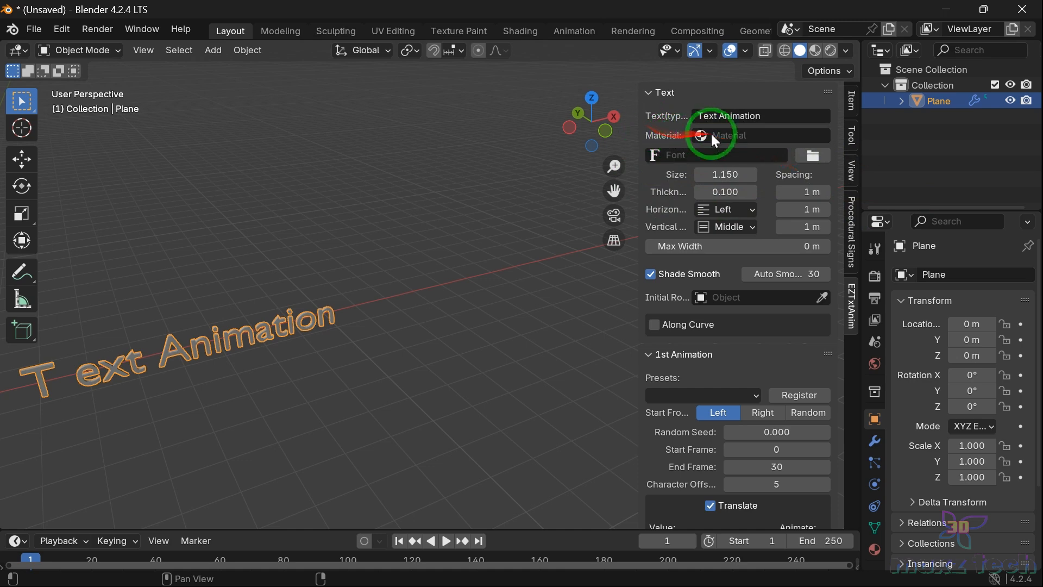
Step: Add a new material to the text and set its base color to red (hue 0.985, saturation 0.996)
click(764, 133)
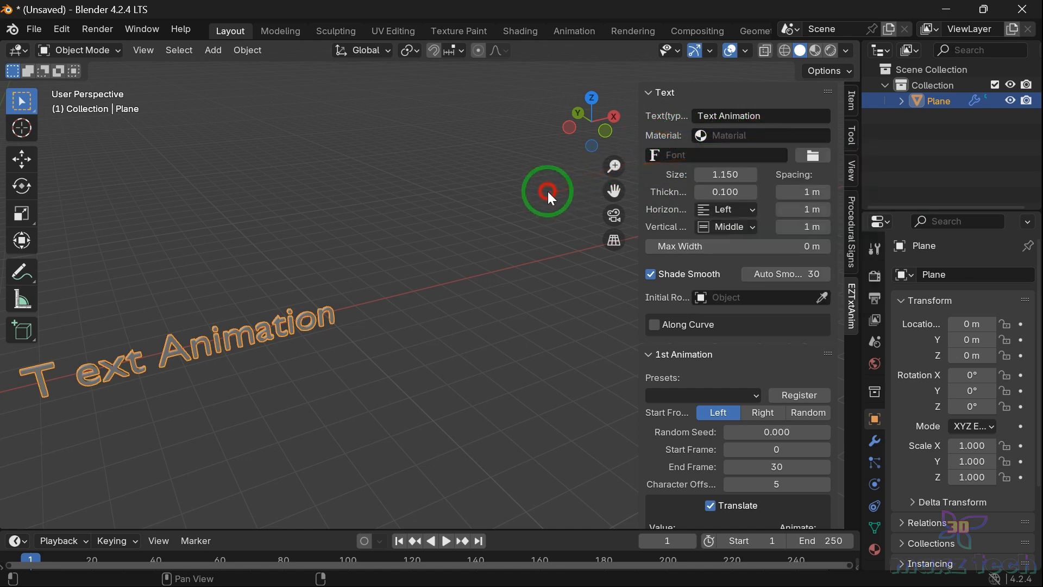
click(875, 549)
click(967, 342)
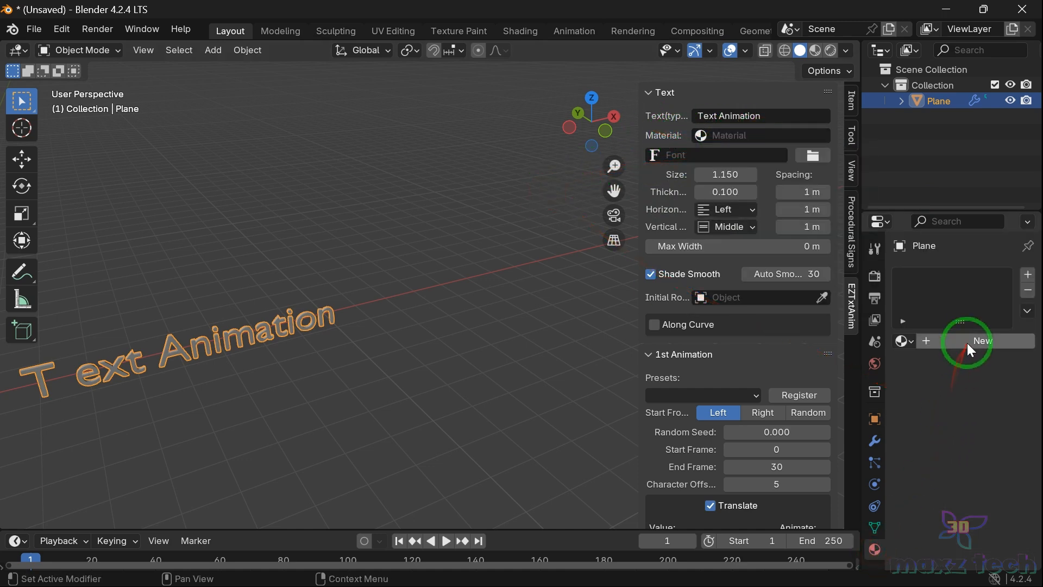
click(995, 451)
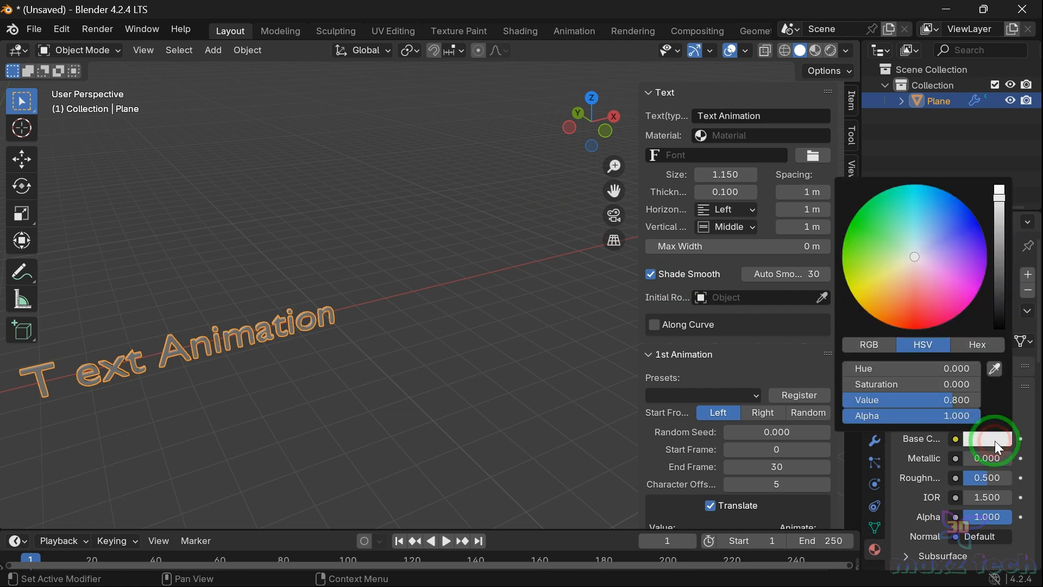
click(913, 260)
drag(913, 260, 936, 322)
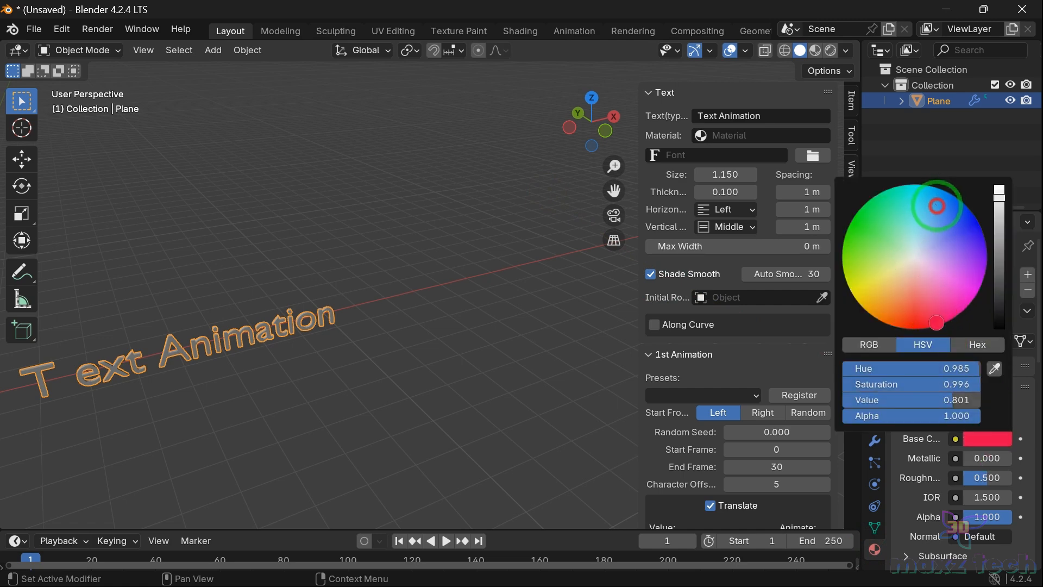
click(479, 288)
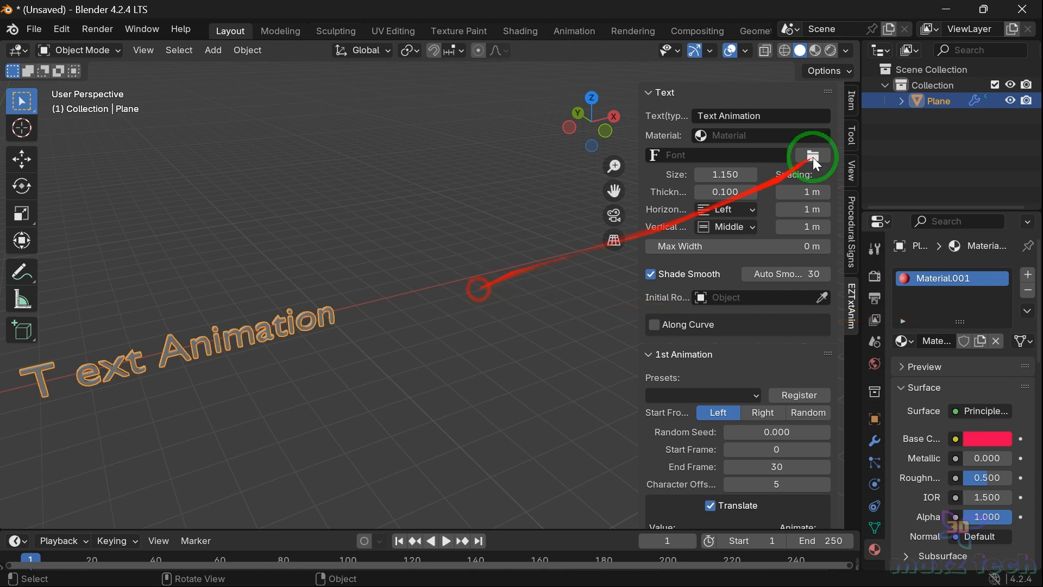
Step: Switch to material preview shading and assign Material.001 to the selected text
click(816, 51)
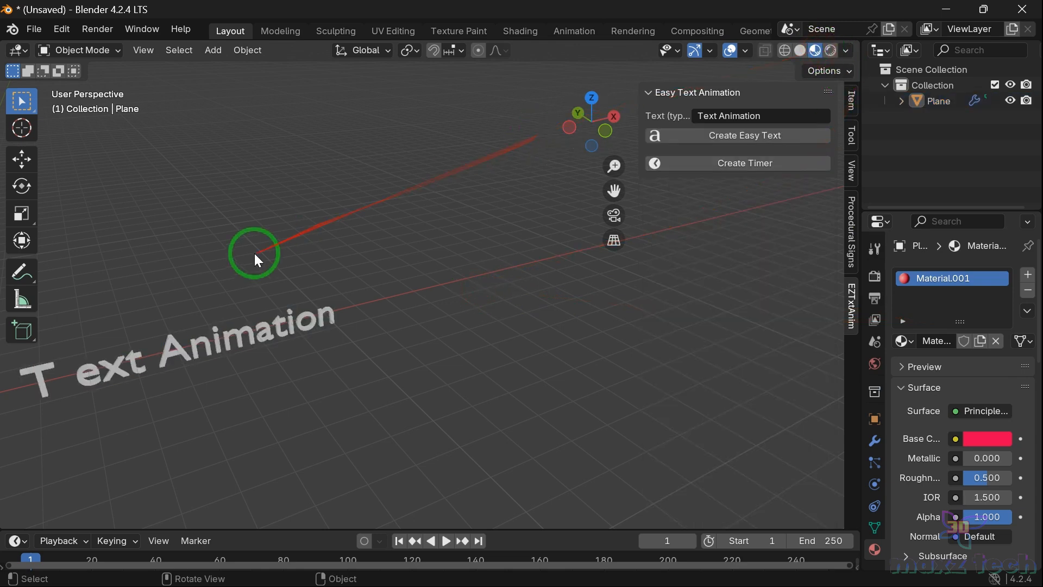
click(351, 403)
click(736, 145)
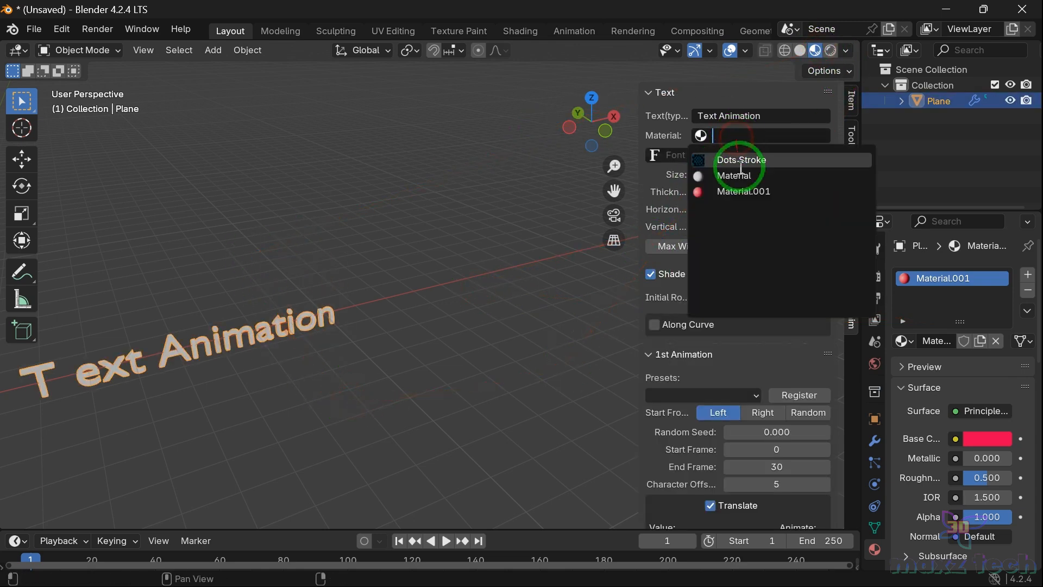
click(728, 191)
Step: Load the Colonna MT Regular font (COLONNA.TTF) from the Windows Fonts folder for the text
drag(577, 156, 587, 162)
click(813, 156)
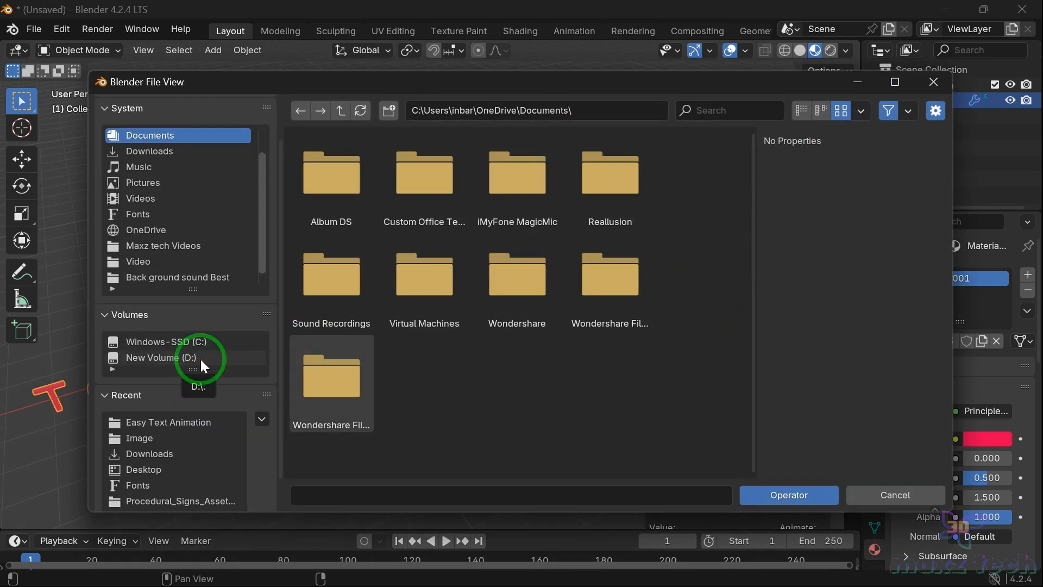
click(197, 487)
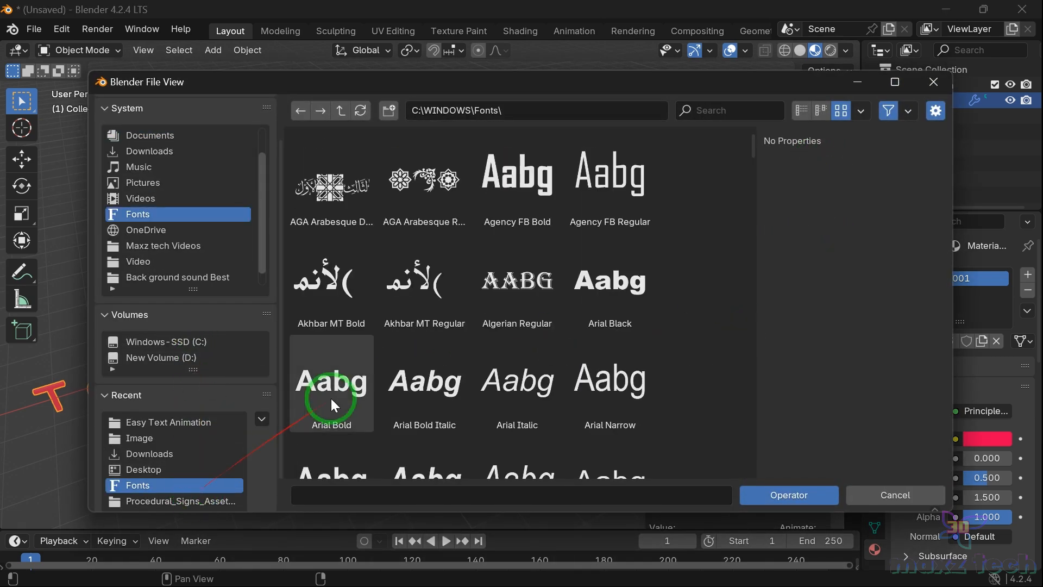
scroll(486, 332, down, 10)
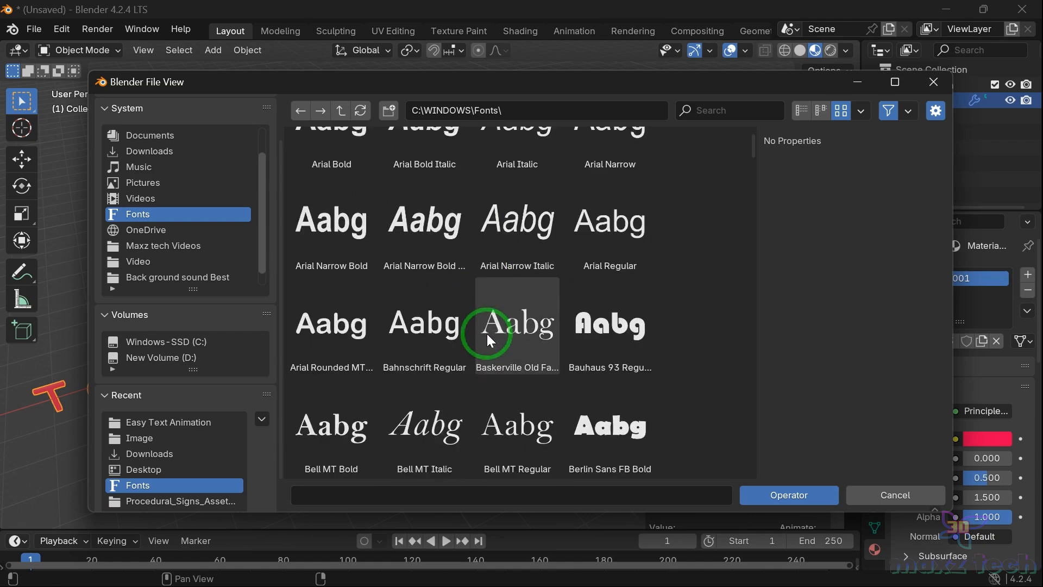
scroll(487, 334, down, 15)
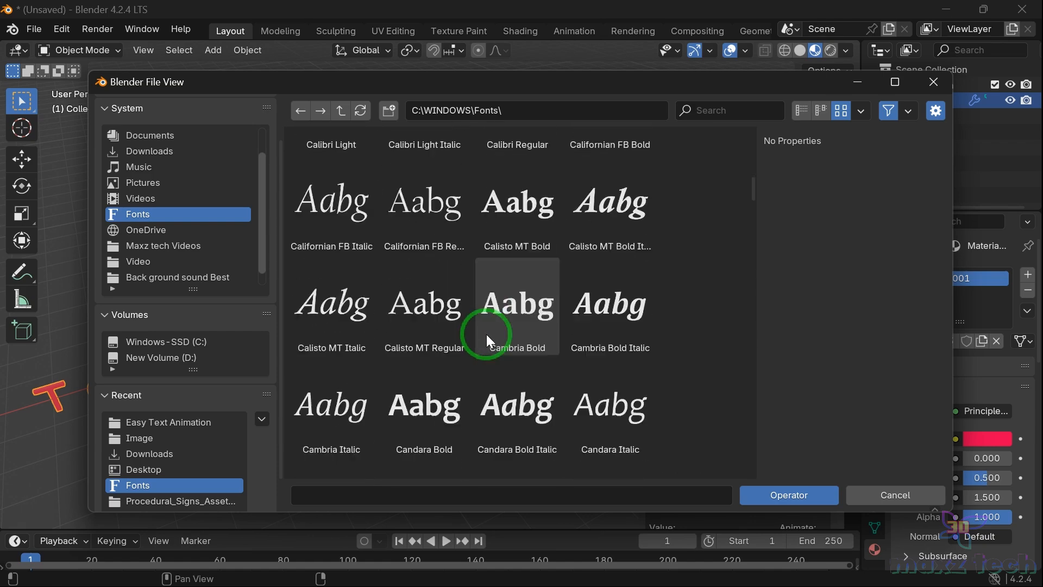
scroll(487, 334, down, 4)
click(584, 256)
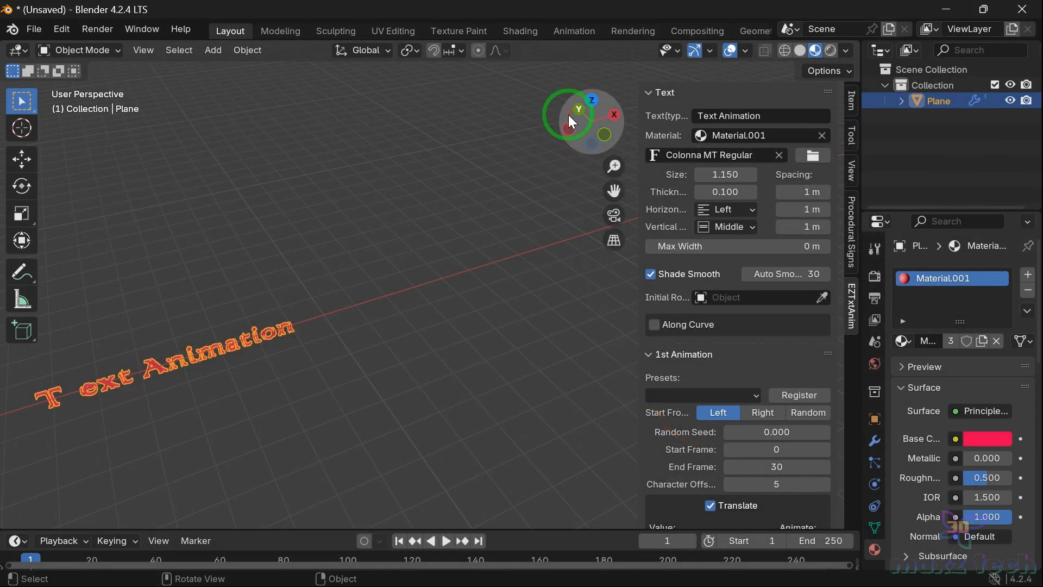
mouse_move(568, 116)
mouse_down()
mouse_move(566, 86)
mouse_move(583, 108)
mouse_move(567, 129)
mouse_move(576, 115)
mouse_up()
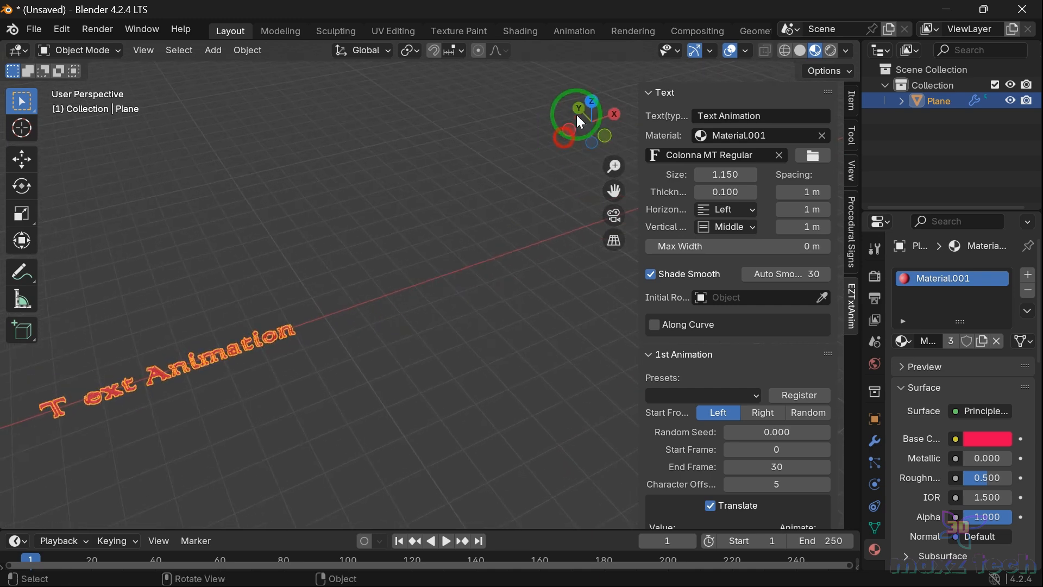
Step: Set the text size to 2.700 and its thickness to 0.320
drag(720, 179, 734, 192)
mouse_move(617, 116)
mouse_down()
mouse_move(624, 158)
mouse_move(561, 98)
mouse_move(570, 51)
mouse_move(581, 97)
mouse_move(609, 125)
mouse_up()
drag(733, 174, 816, 183)
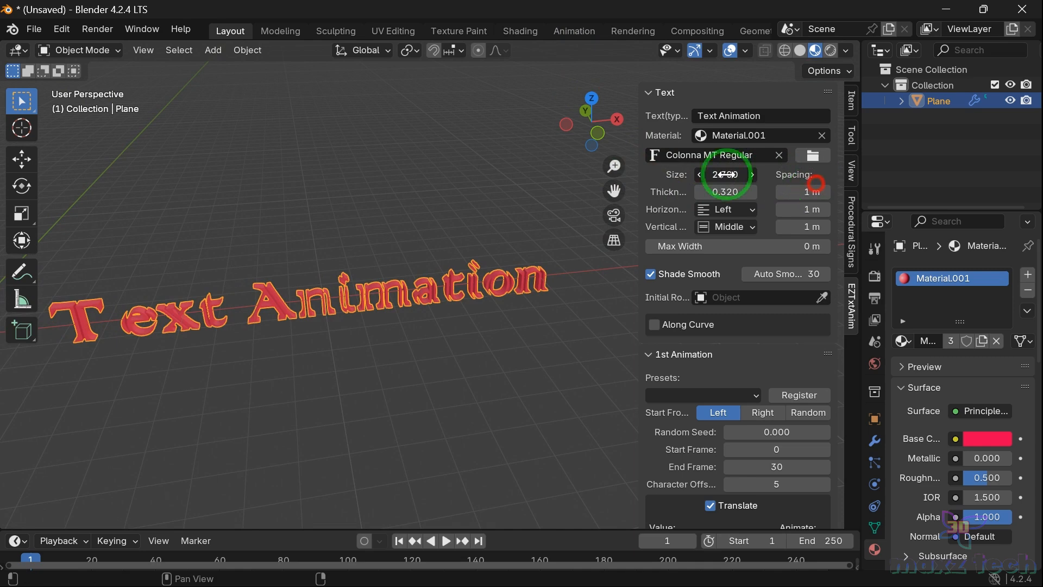
click(571, 340)
click(367, 301)
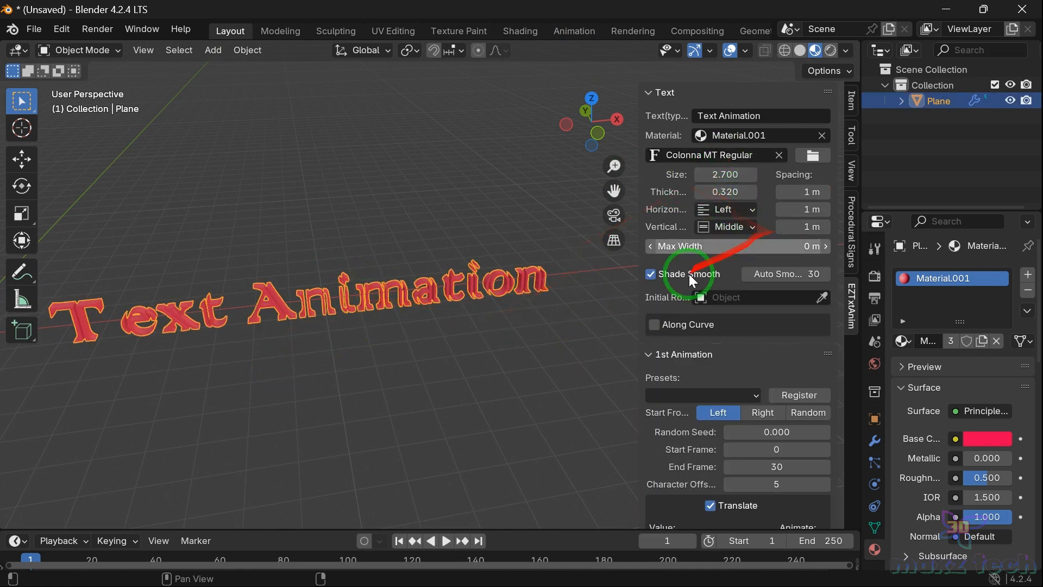
Step: Set the character, word and line spacing to 0.89 m, 1.33 m and 1.11 m
scroll(488, 294, down, 2)
drag(614, 190, 625, 226)
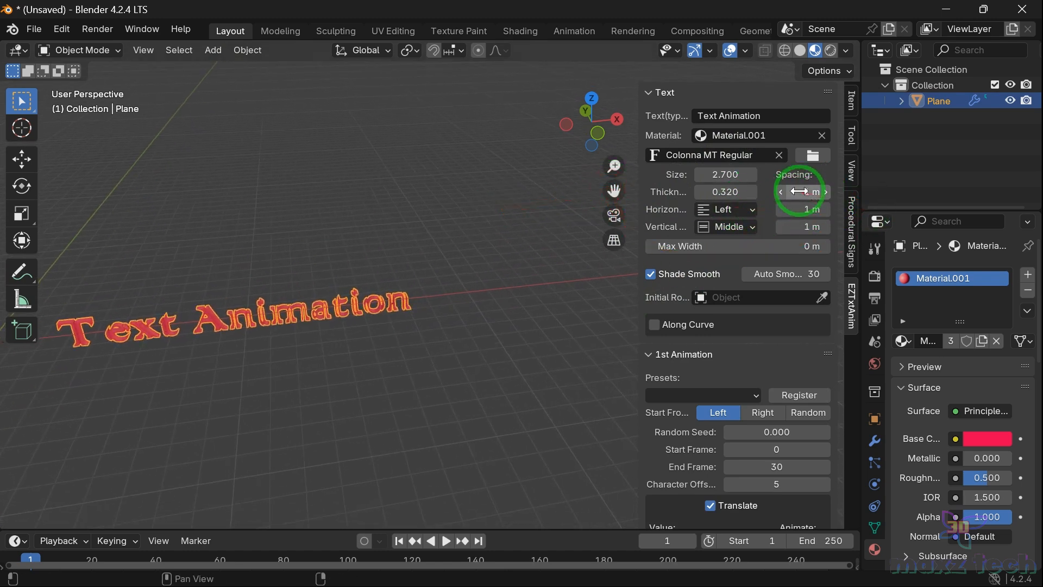
drag(804, 226, 810, 194)
Step: Try Right and Center horizontal alignment for the text before returning it to Left
click(741, 210)
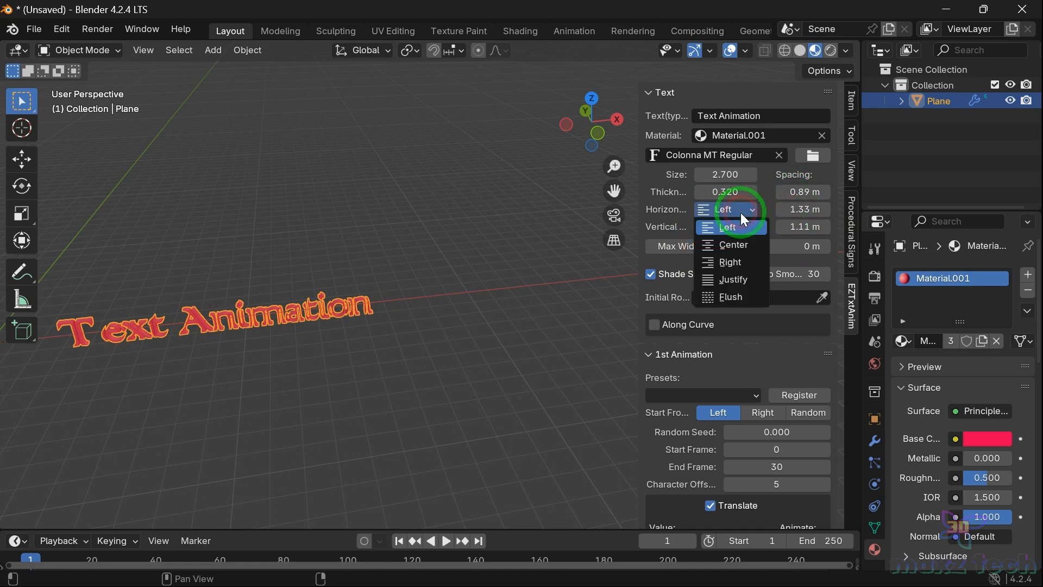
click(738, 267)
click(737, 212)
click(738, 245)
click(742, 211)
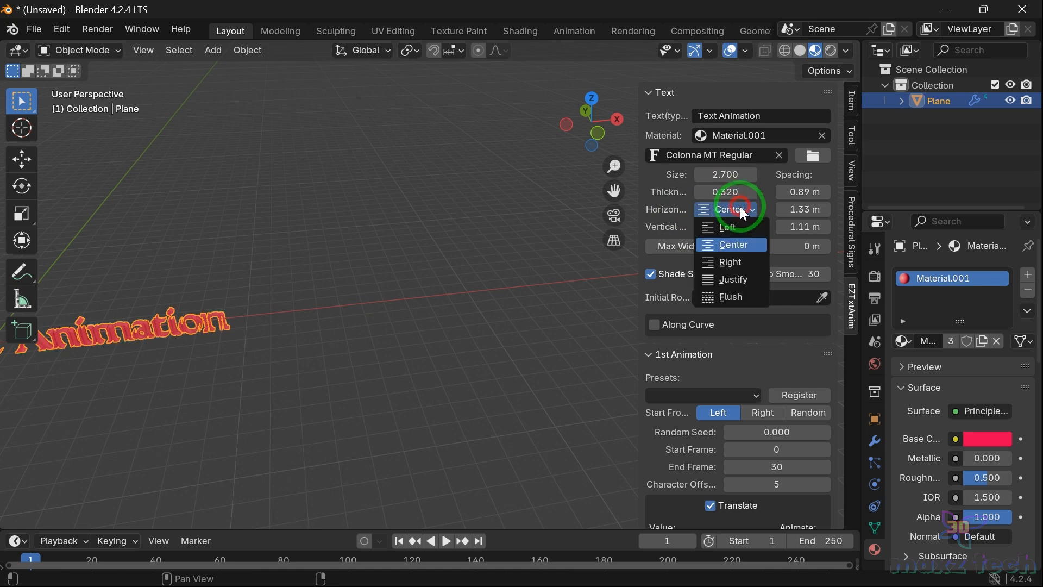
click(739, 224)
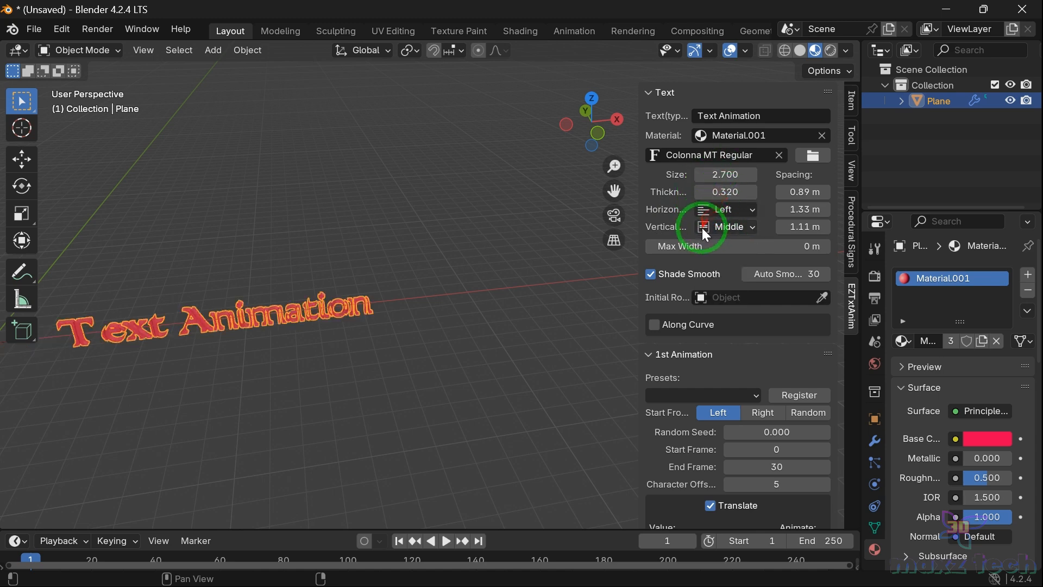
Step: Pick the text object itself as the initial rotation reference
drag(703, 250, 698, 253)
scroll(670, 262, down, 2)
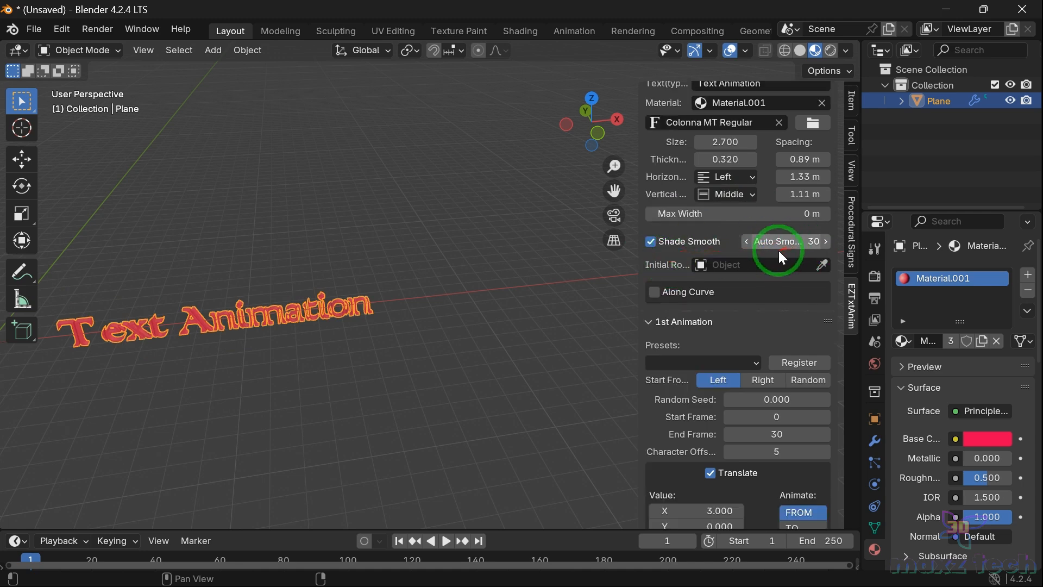
click(708, 264)
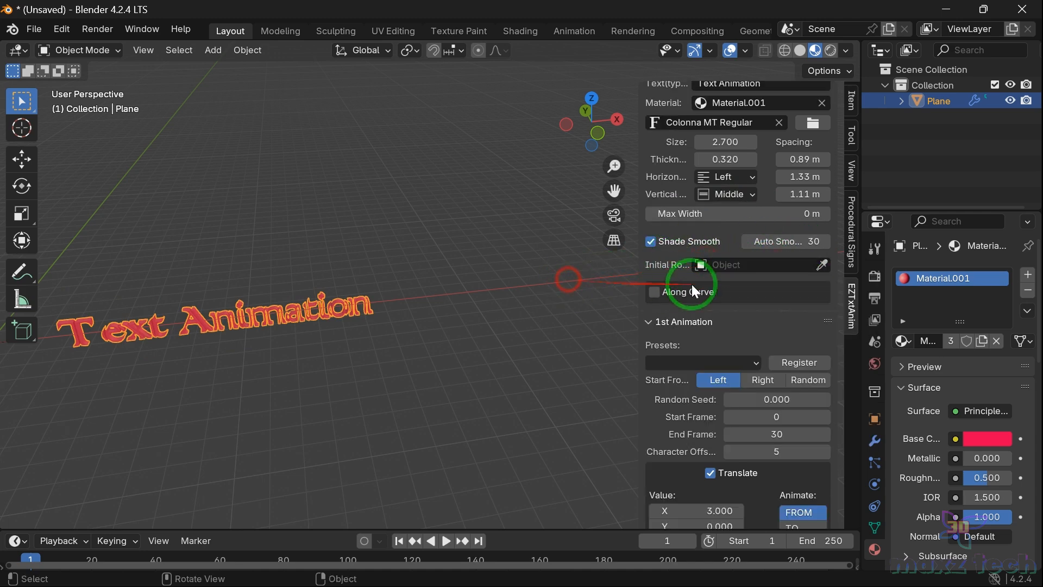
click(116, 315)
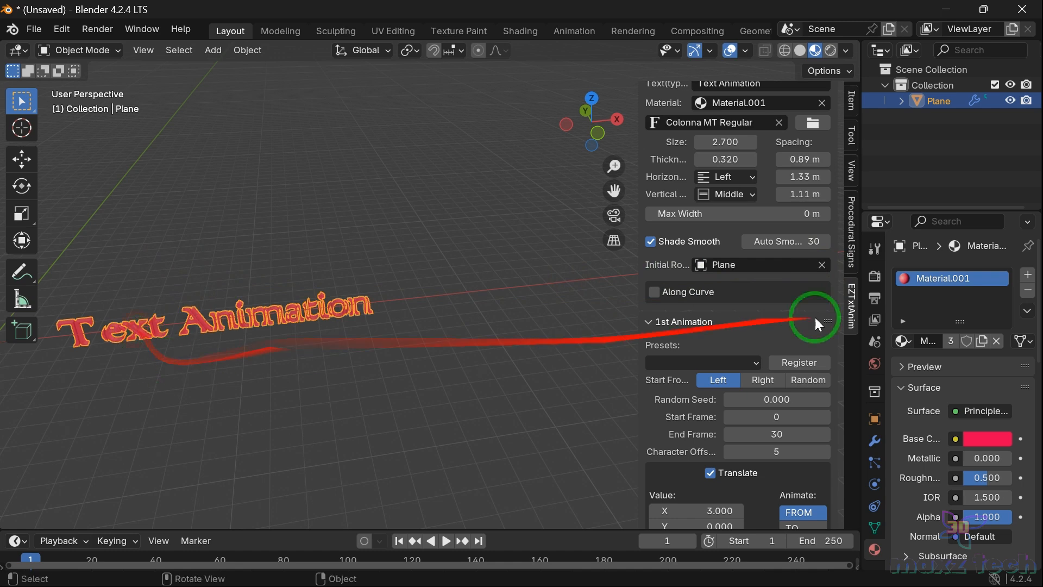
scroll(745, 272, down, 2)
click(654, 259)
click(654, 259)
scroll(680, 286, down, 5)
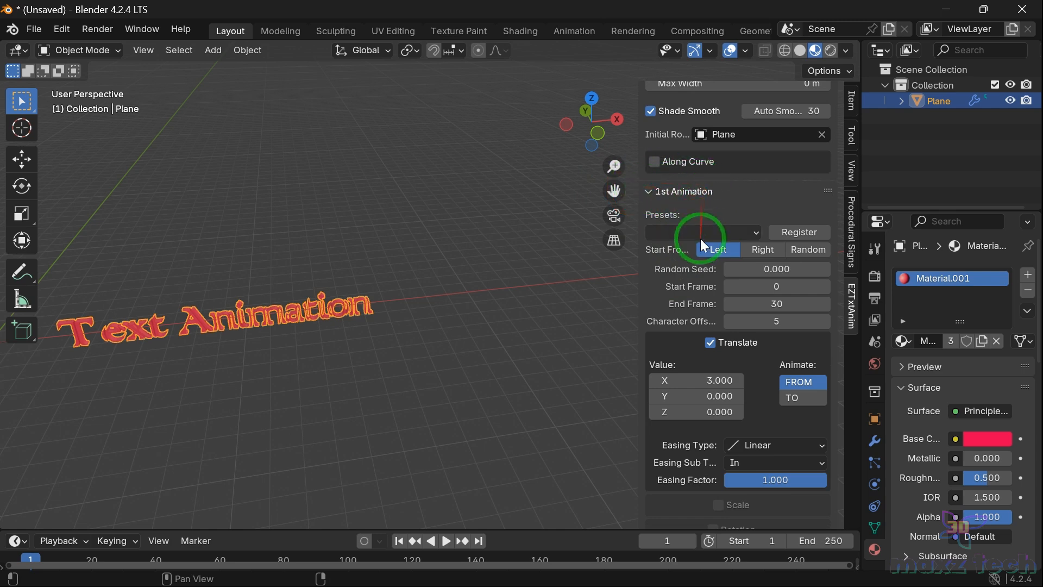
scroll(700, 242, down, 10)
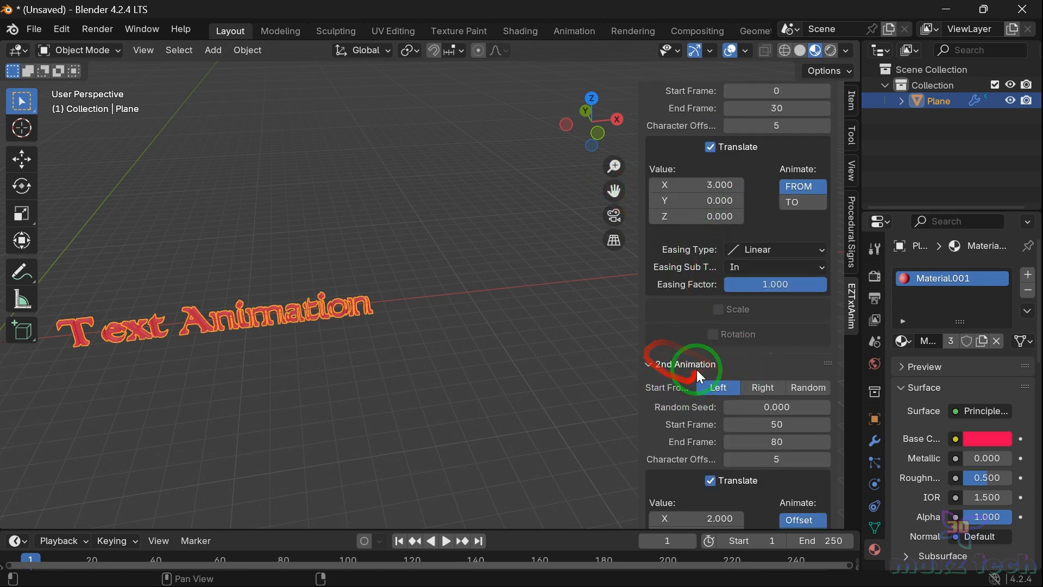
Step: Apply the Slide In preset to the first animation of the text
scroll(667, 351, up, 13)
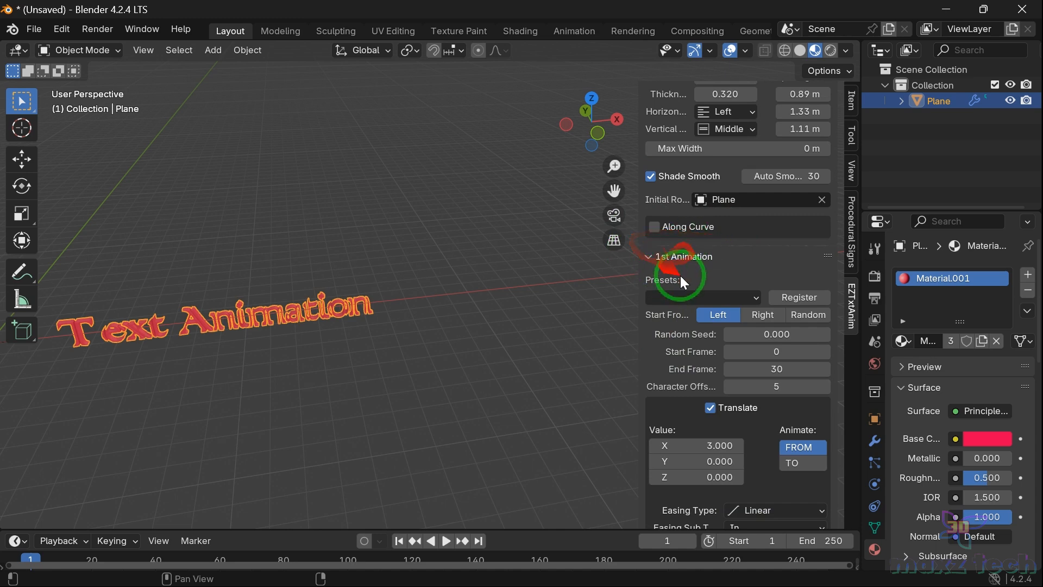
click(702, 296)
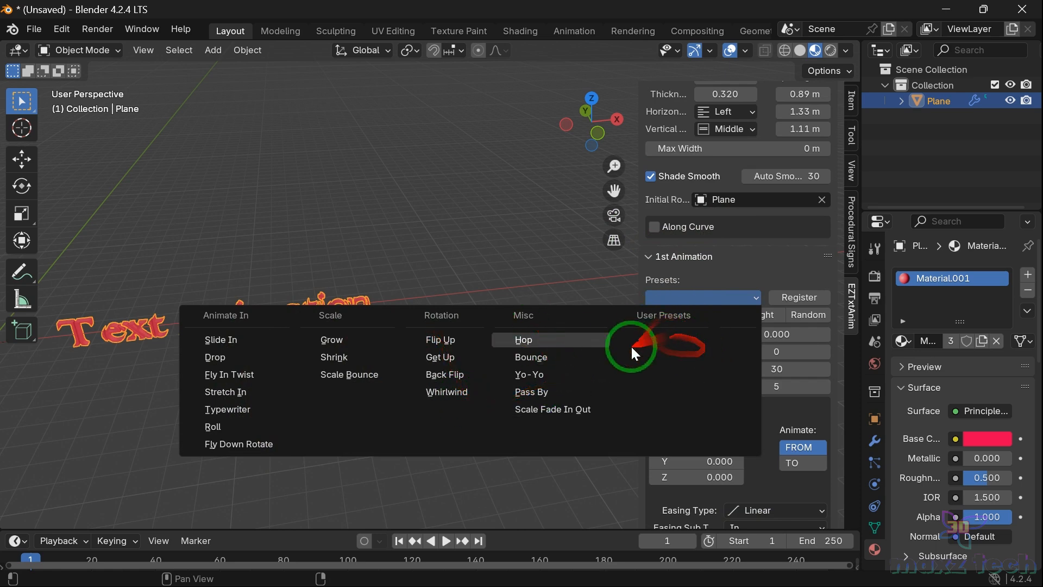
click(700, 299)
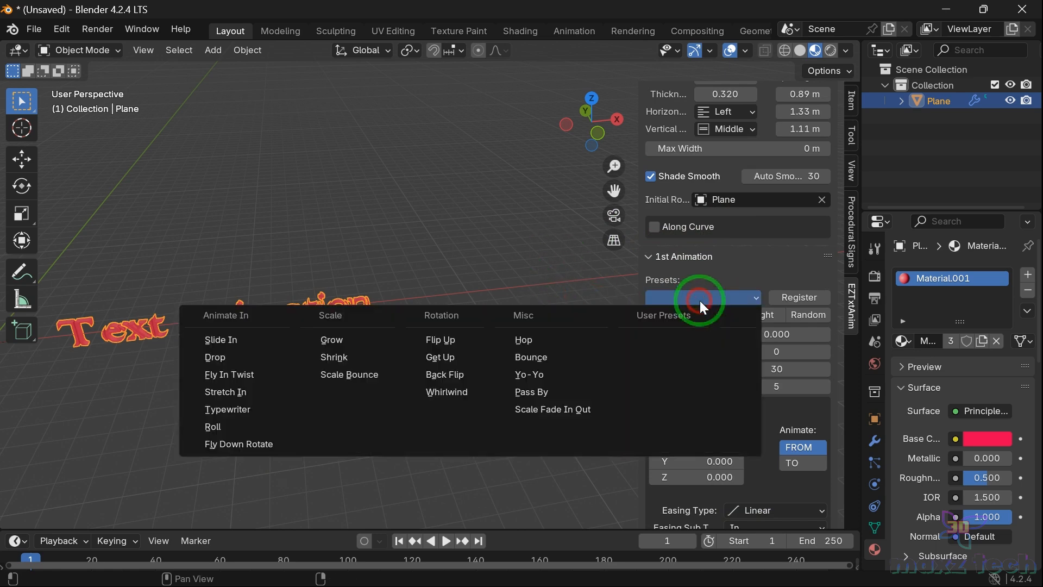
click(205, 342)
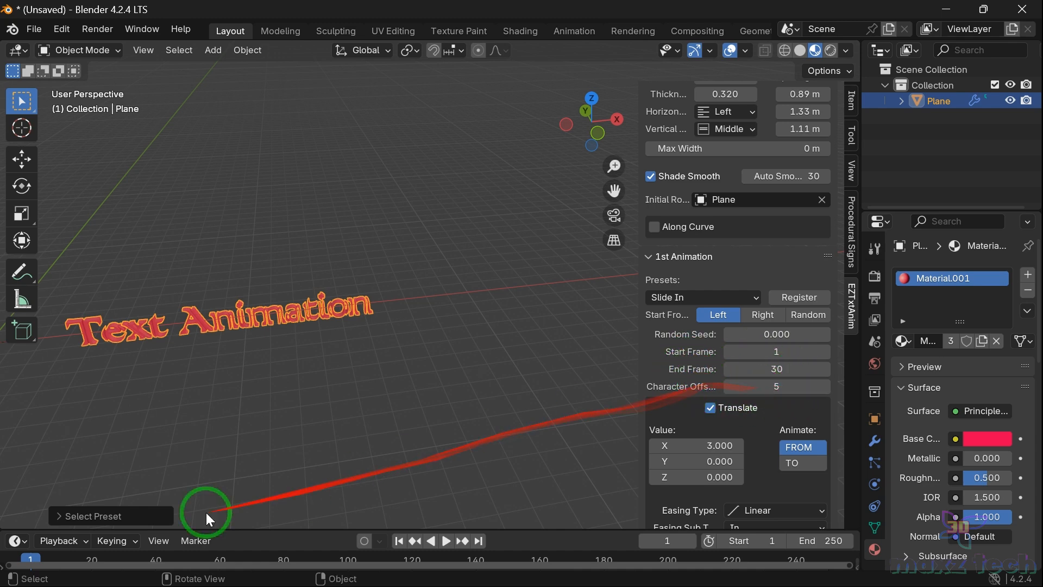
Step: Play back the Slide In animation in the viewport and rewind to the first frame
key(space)
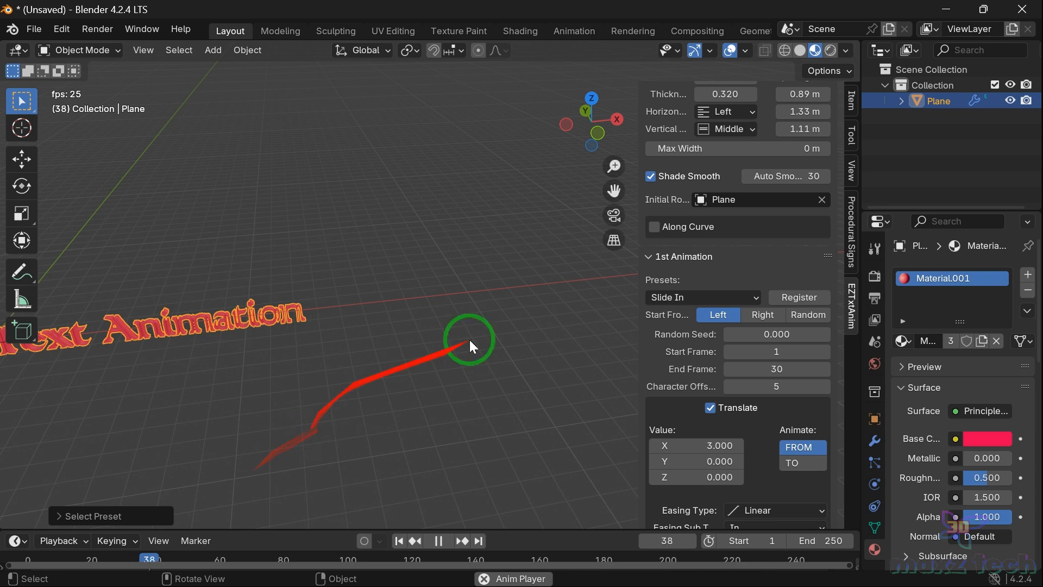
scroll(465, 293, down, 1)
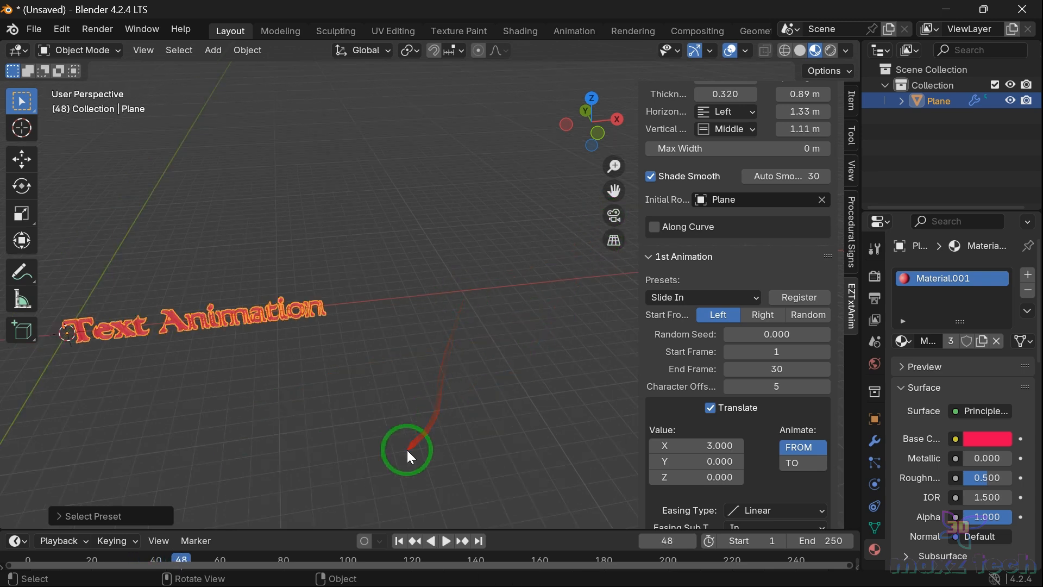
key(space)
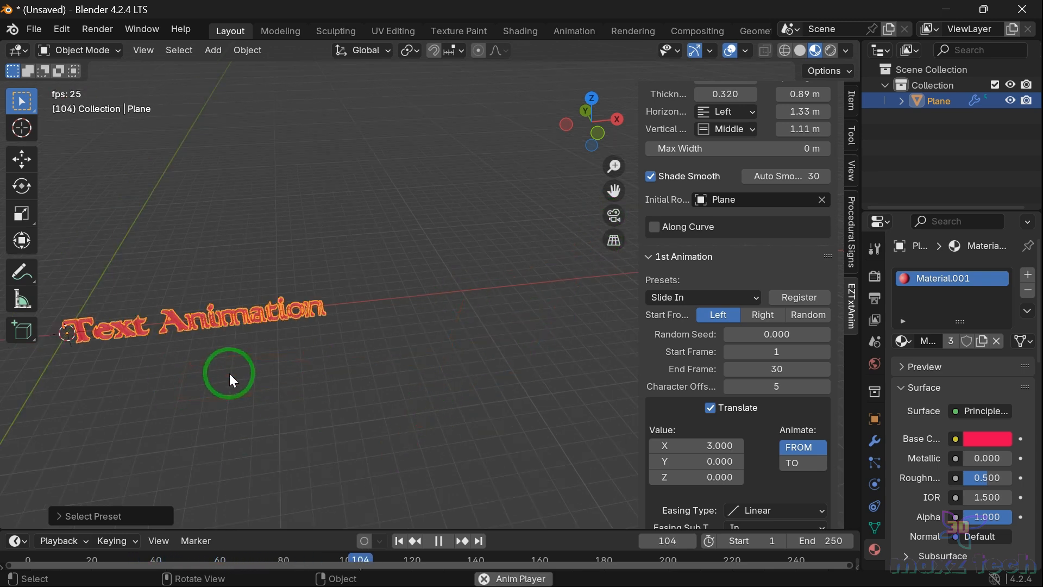
key(space)
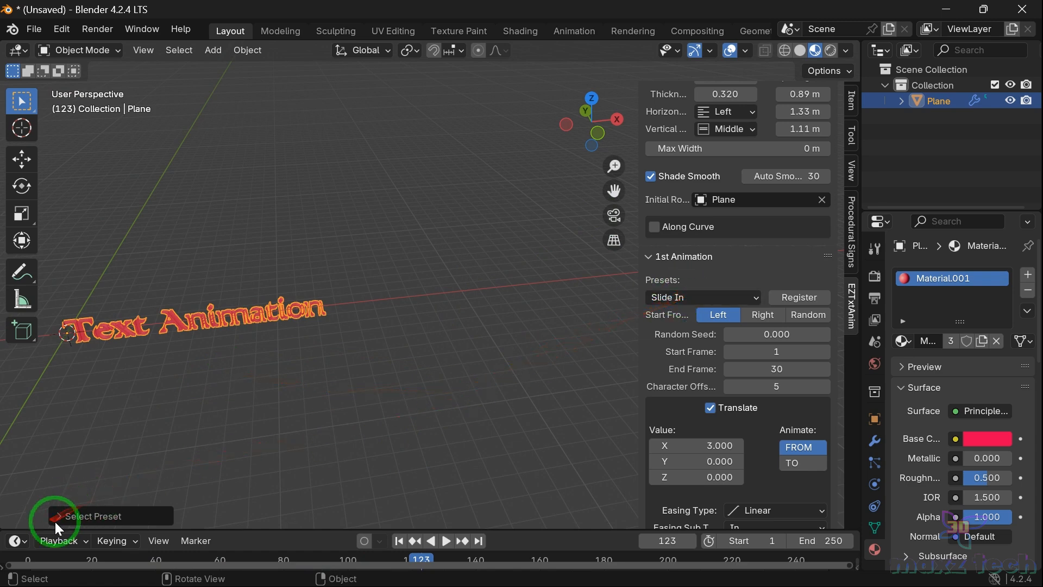
drag(54, 523, 56, 510)
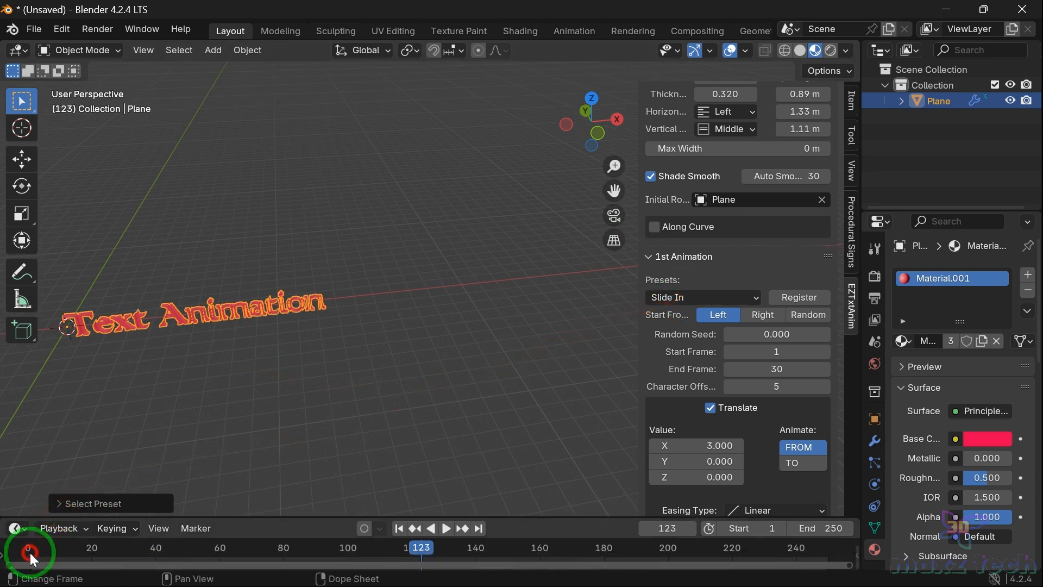
click(30, 553)
Step: Switch the first animation preset to Drop and play it back
click(716, 297)
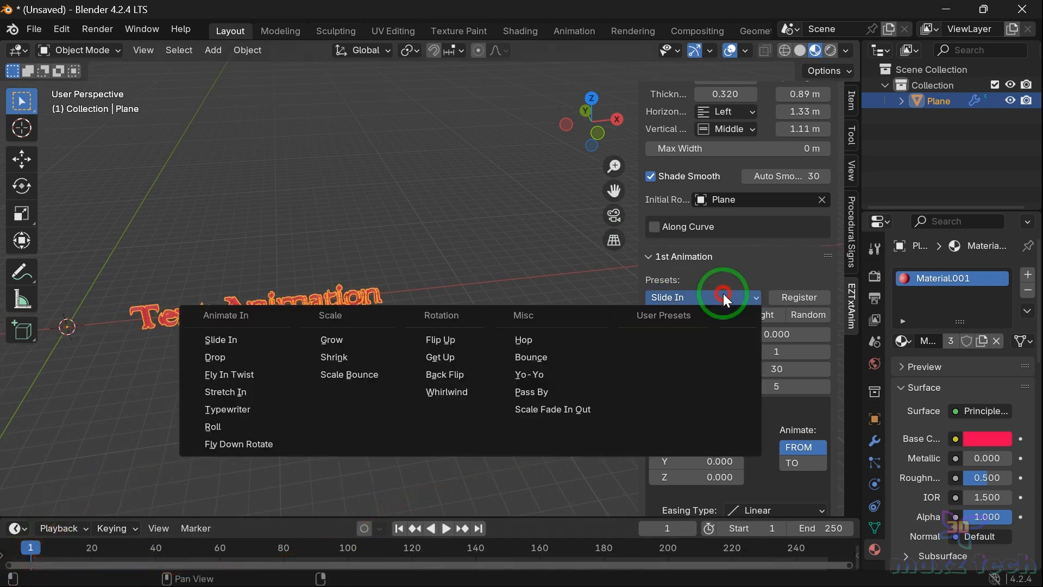
click(223, 357)
key(space)
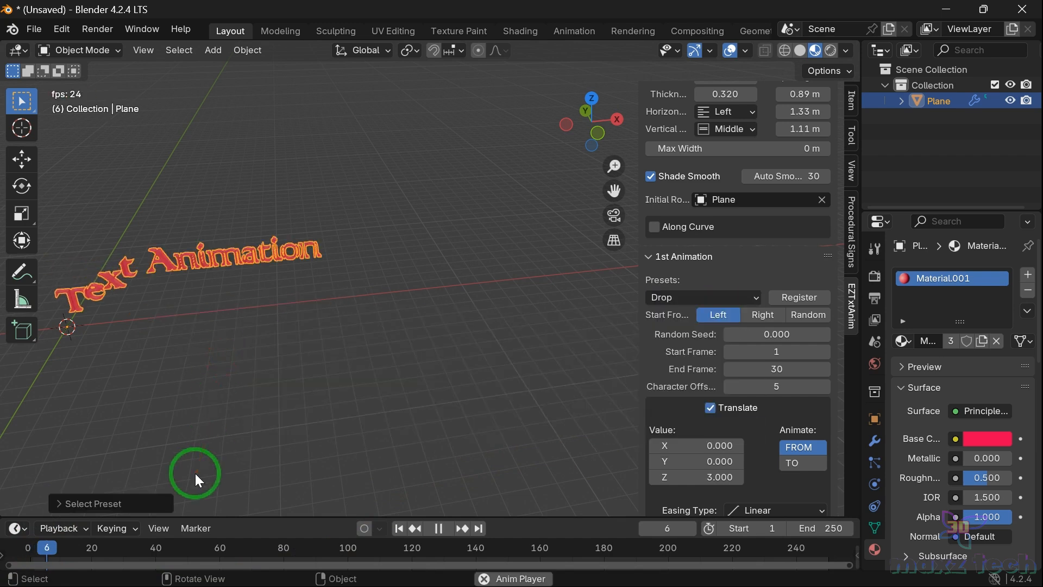
key(space)
Step: Switch the first animation preset to Fly In Twist and replay it from the start
click(695, 298)
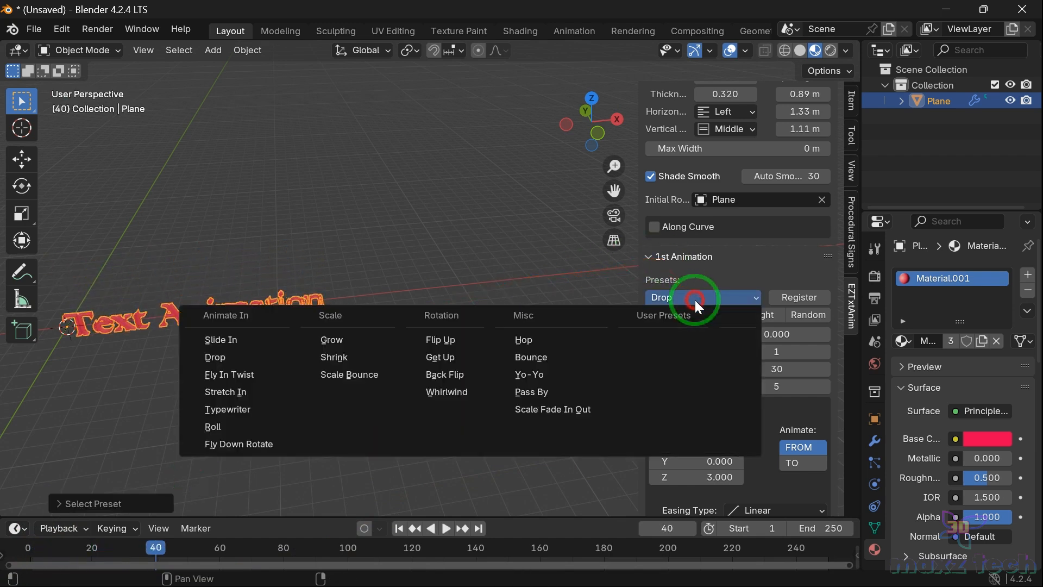
click(252, 369)
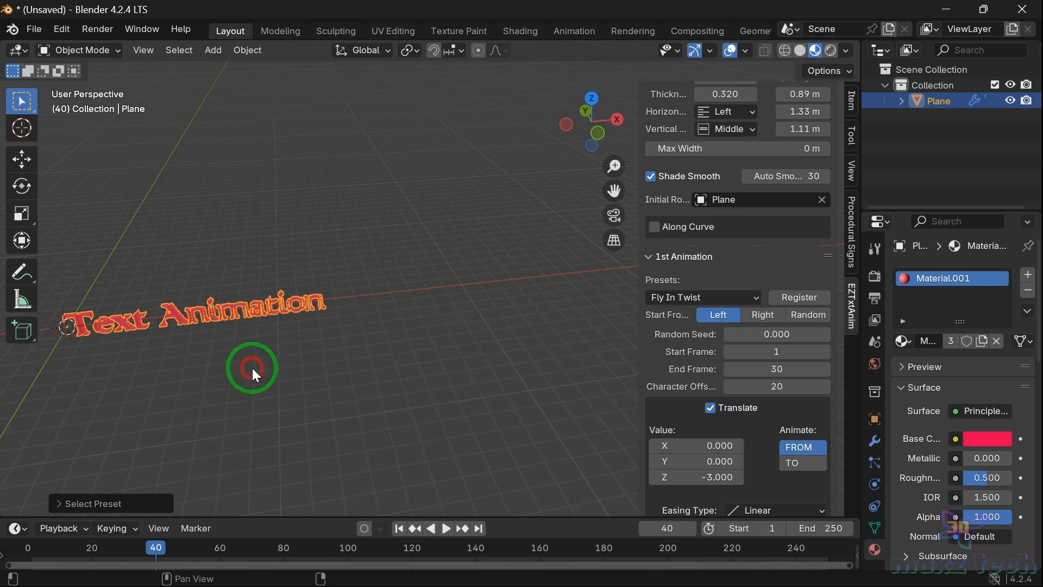
click(29, 549)
key(space)
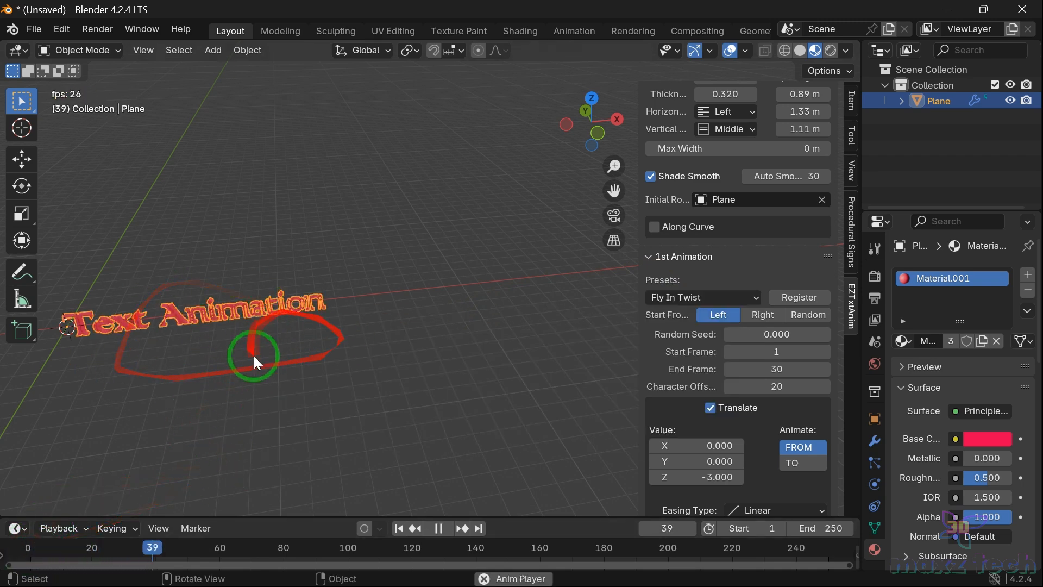
key(space)
Step: Switch the first animation preset to Stretch In and replay it from the start
click(717, 296)
click(254, 393)
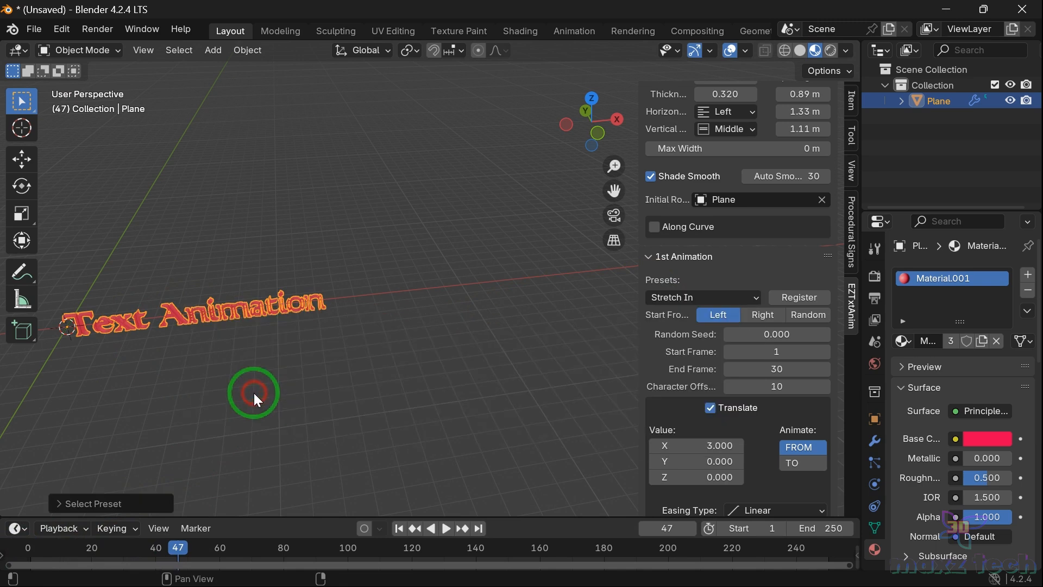
click(24, 551)
key(space)
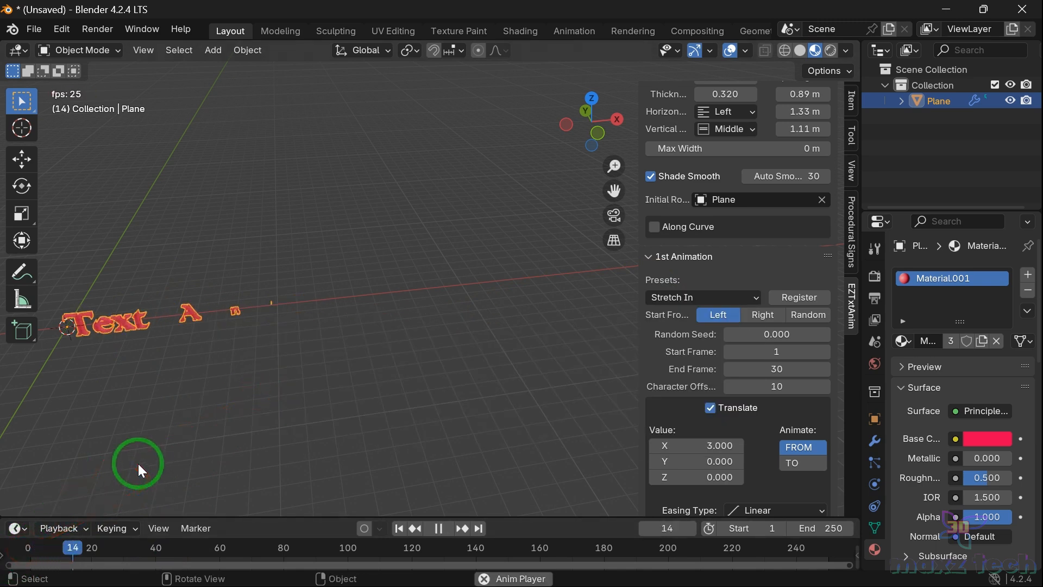
key(space)
Step: Switch the first animation preset to Typewriter and replay it from the start
click(752, 296)
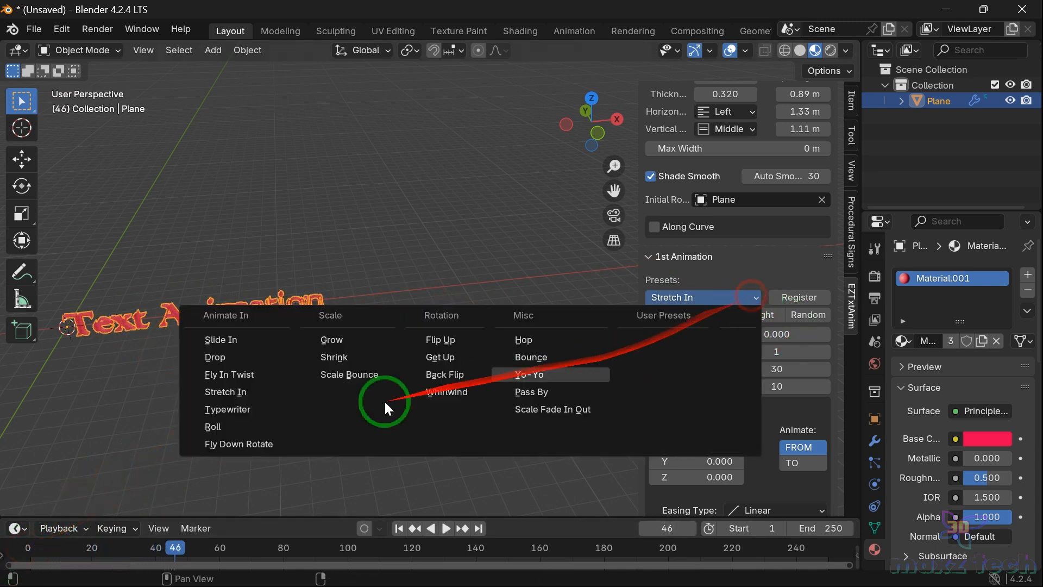
click(255, 412)
click(22, 545)
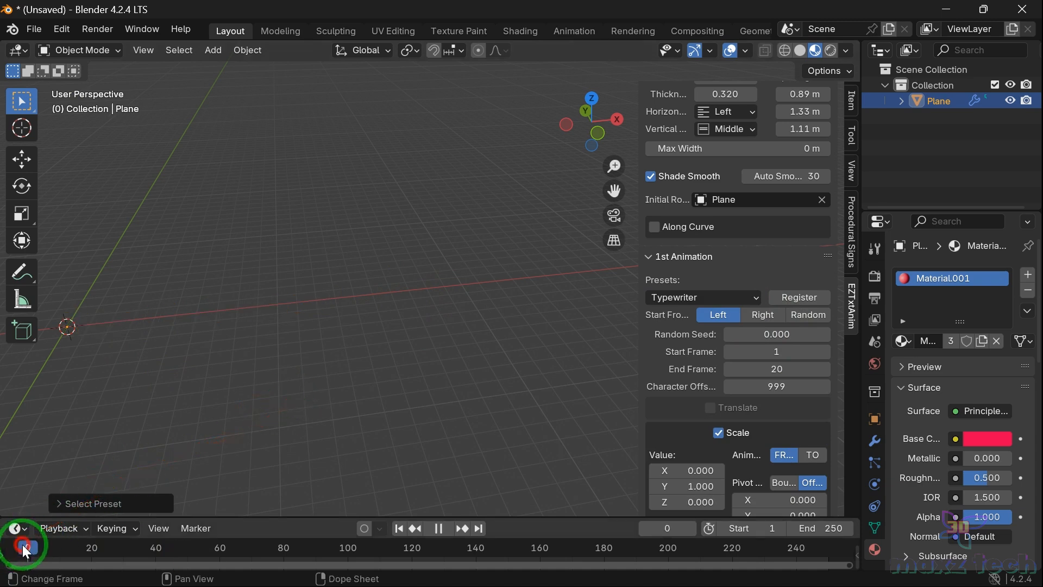
key(space)
key(space)
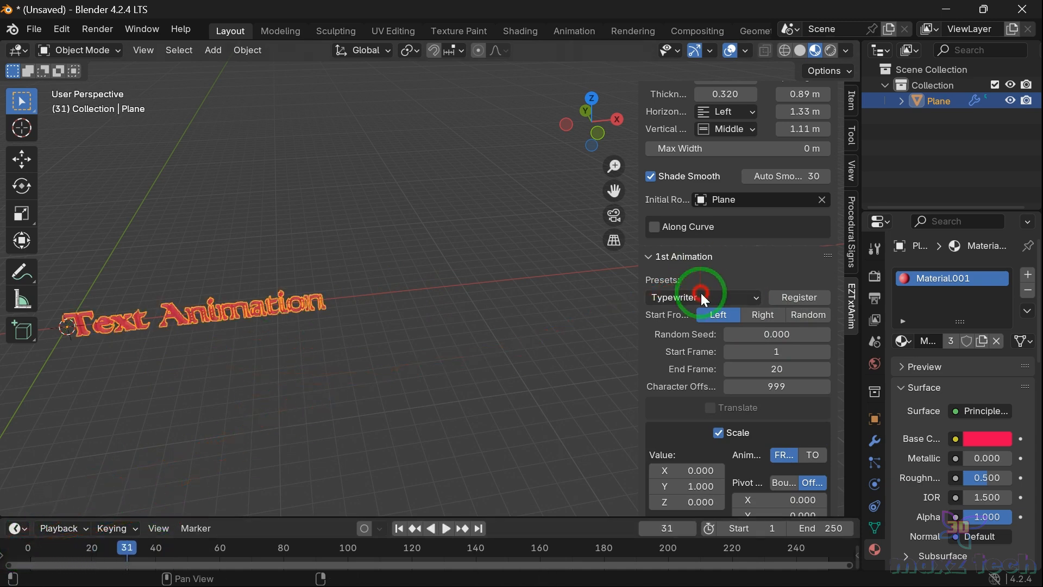
Step: Switch the first animation preset to Roll and replay it from the start
click(700, 296)
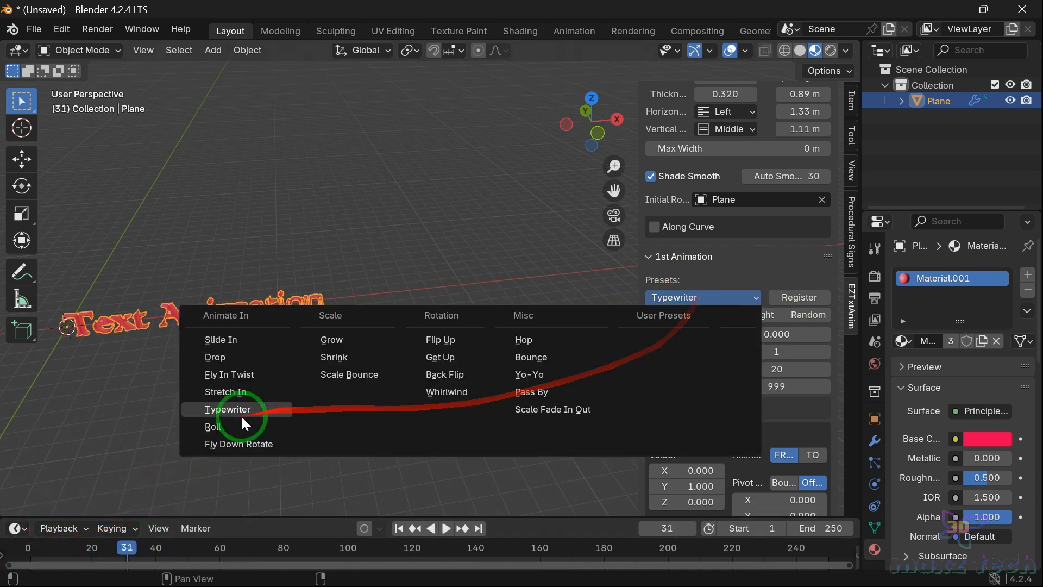
click(34, 543)
key(space)
drag(187, 457, 296, 354)
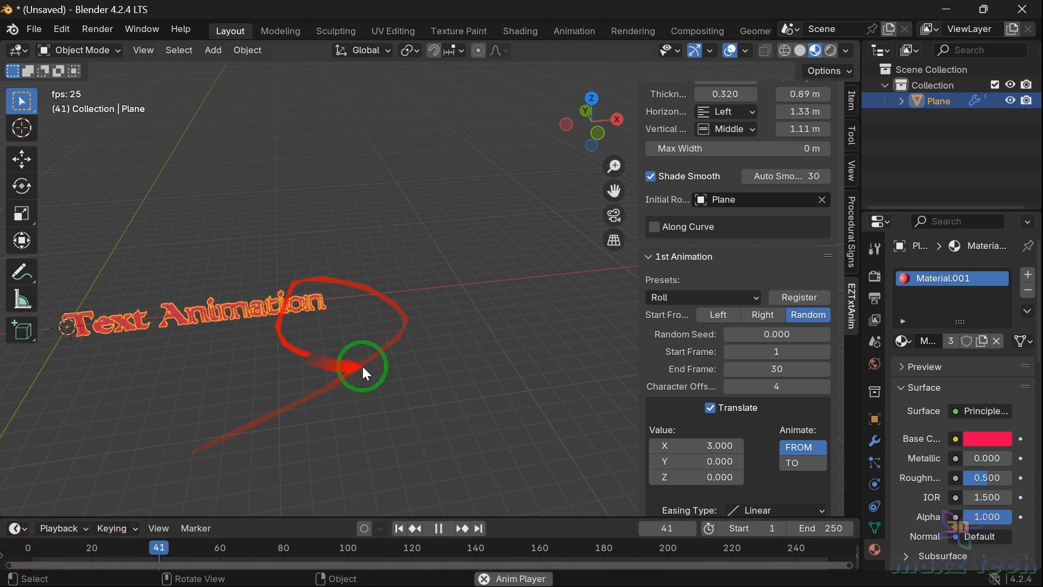
key(space)
Step: Switch the first animation preset to Fly Down Rotate and replay it from the start
click(25, 548)
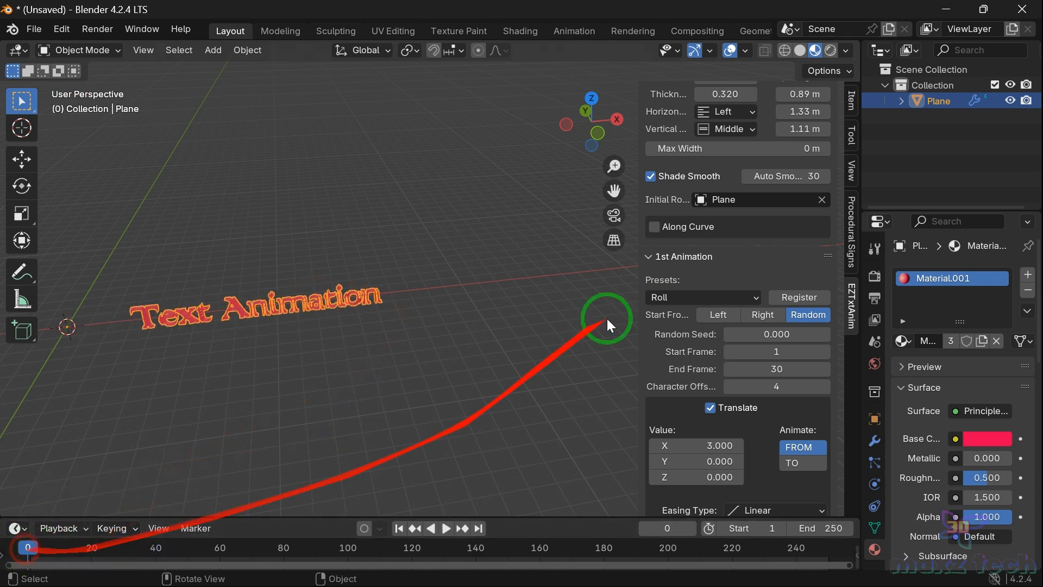
click(699, 297)
click(235, 444)
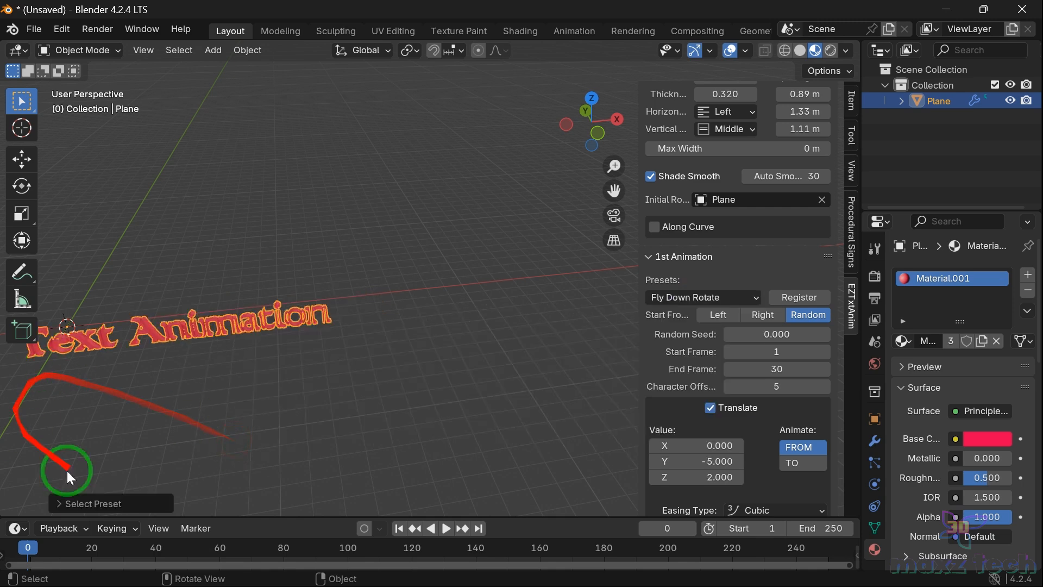
key(space)
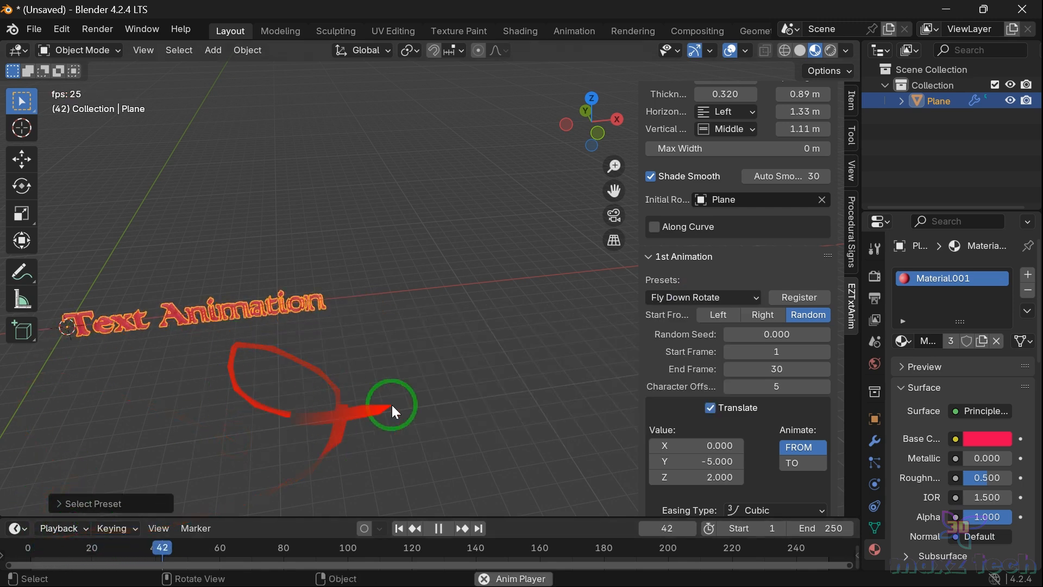
key(space)
Step: Switch the first animation preset to Grow and replay it from the start
click(732, 297)
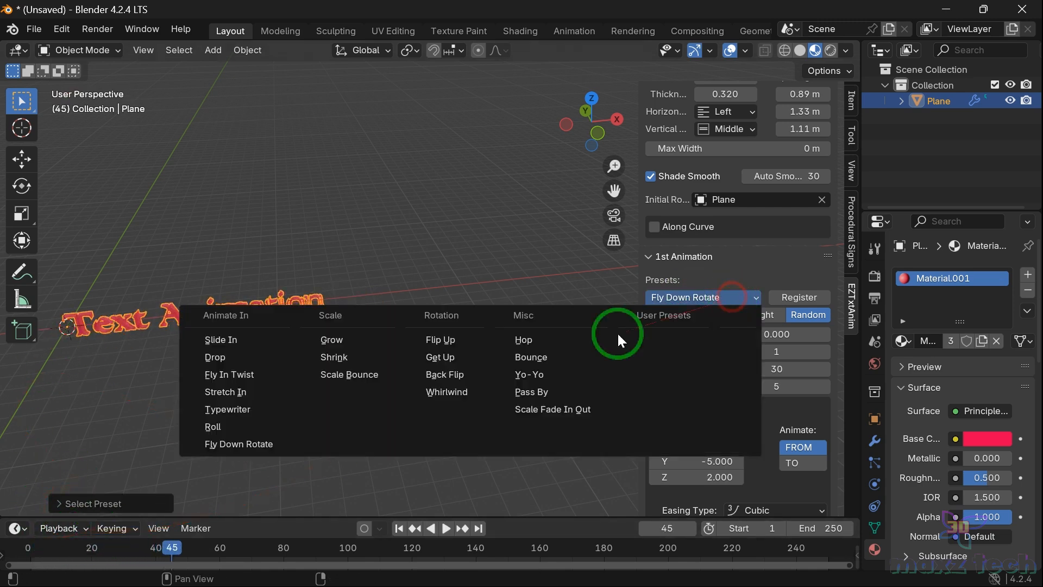
click(315, 339)
click(21, 545)
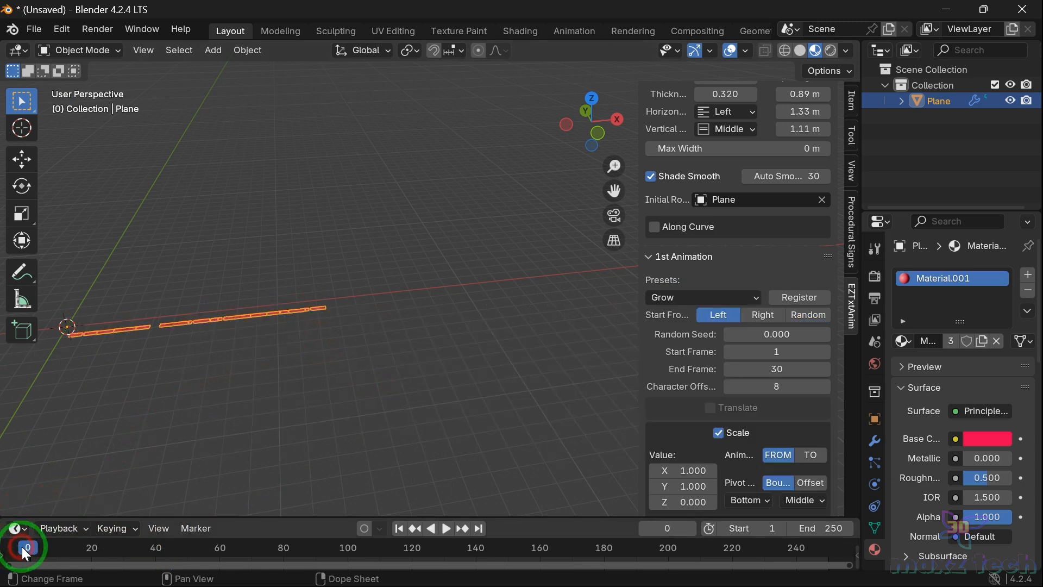
key(space)
key(space)
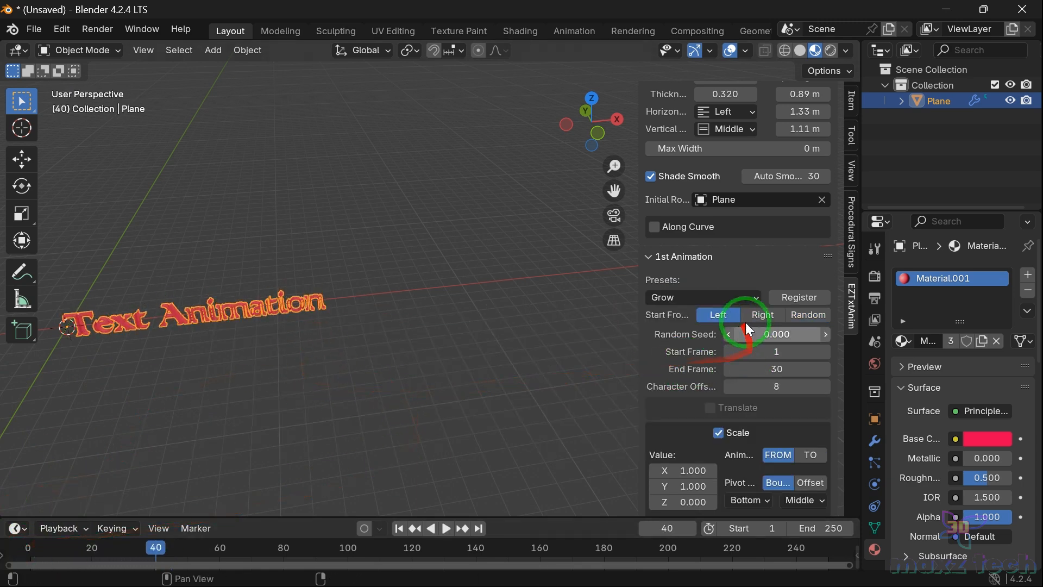
Step: Switch the first animation preset to Shrink and replay it from the start
click(728, 299)
click(368, 348)
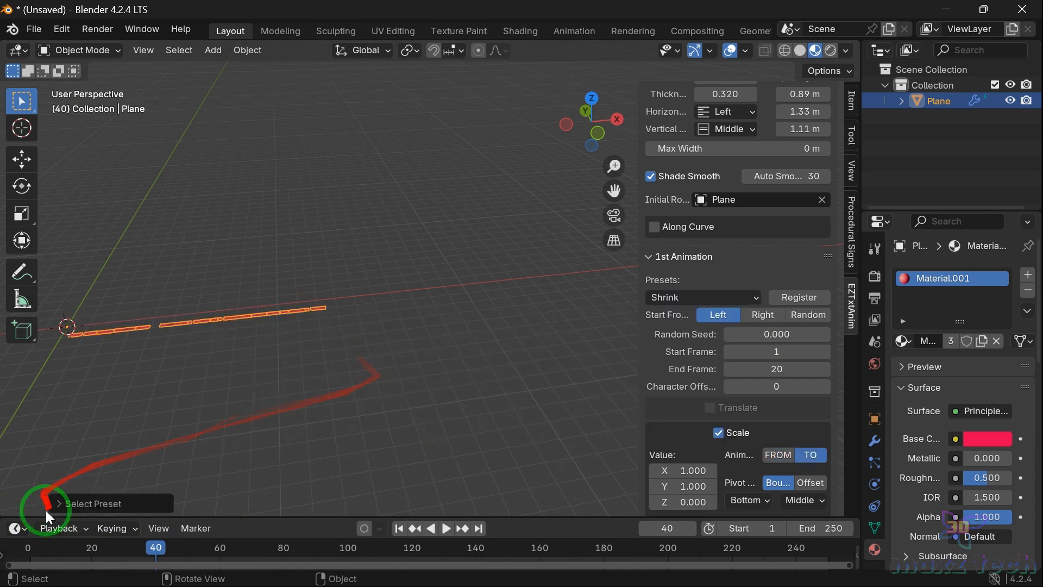
click(33, 549)
key(space)
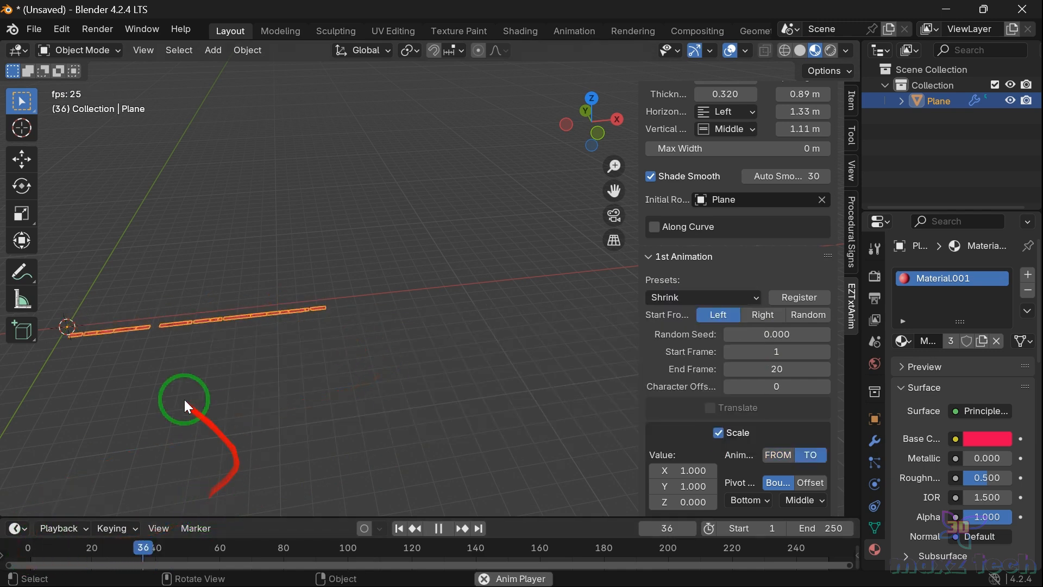
key(space)
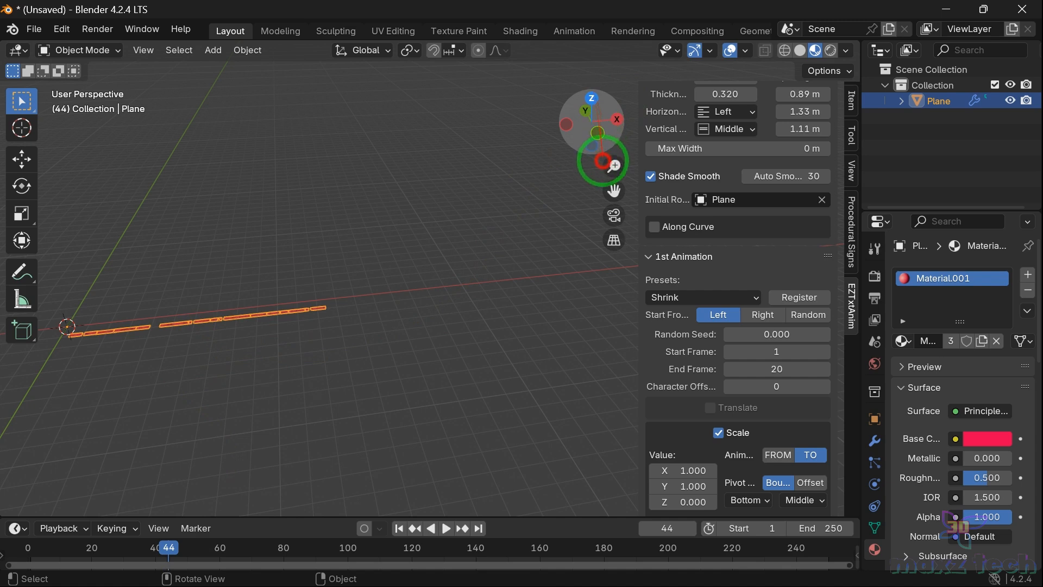
Step: Switch the first animation preset to Scale Bounce and replay it from the first frame
drag(602, 161, 584, 57)
drag(597, 104, 600, 133)
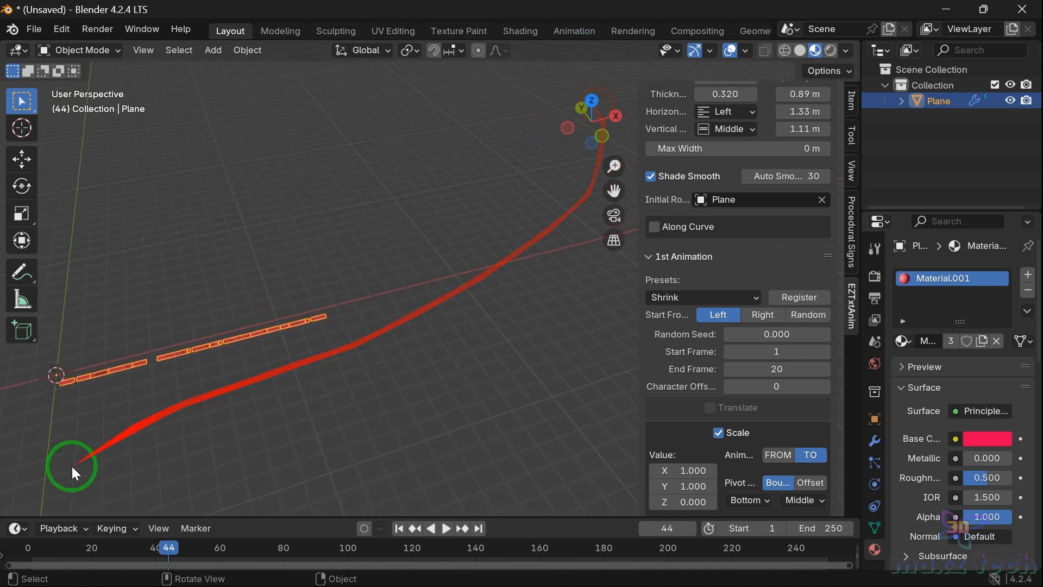
click(30, 548)
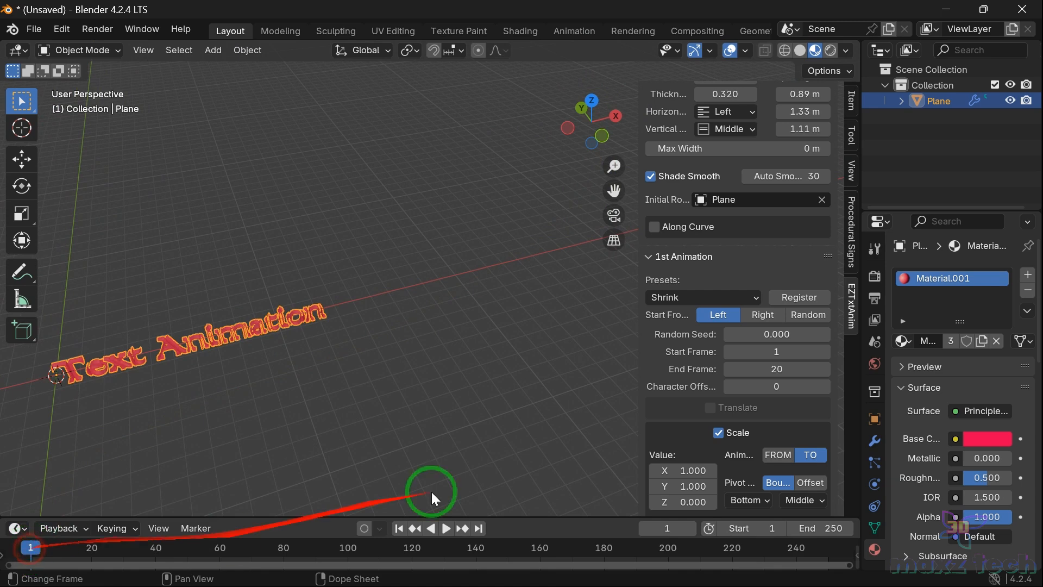
click(706, 298)
click(305, 373)
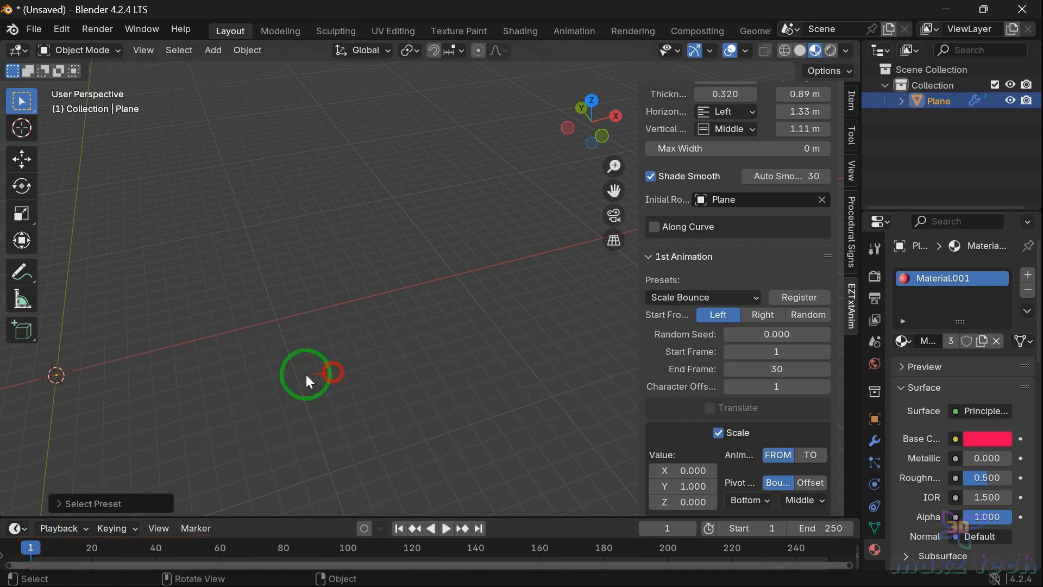
key(space)
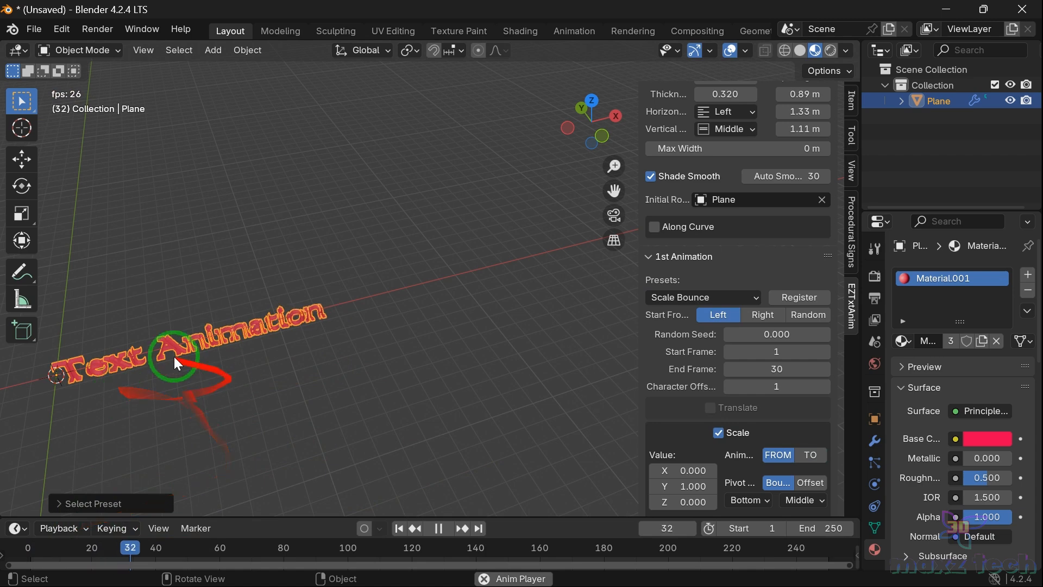
key(space)
Step: Switch the first animation preset to Flip Up and replay it from the start
click(728, 299)
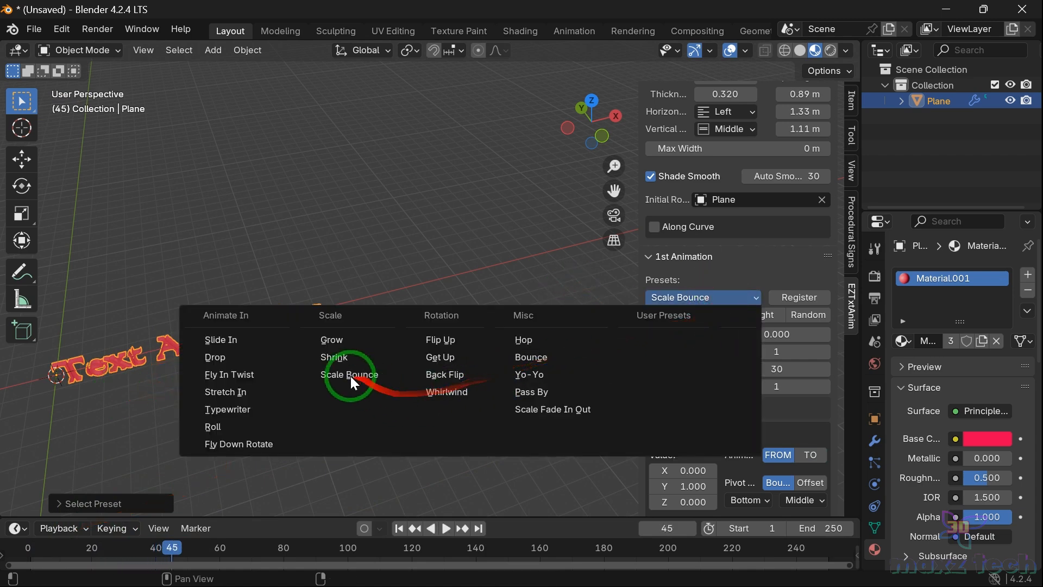
click(434, 338)
click(27, 541)
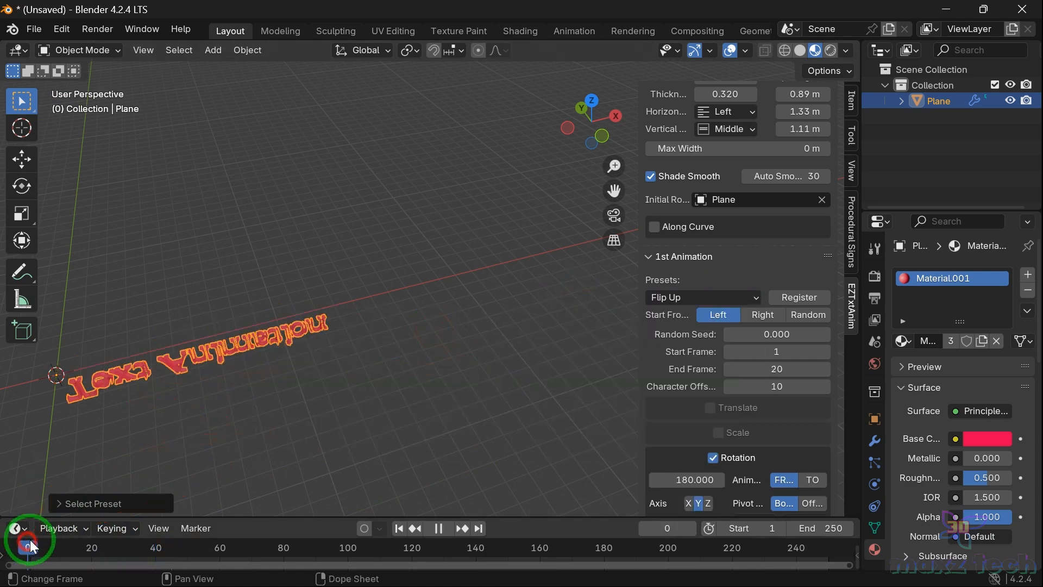
key(space)
Step: Switch the first animation preset to Get Up and replay it from the start
key(space)
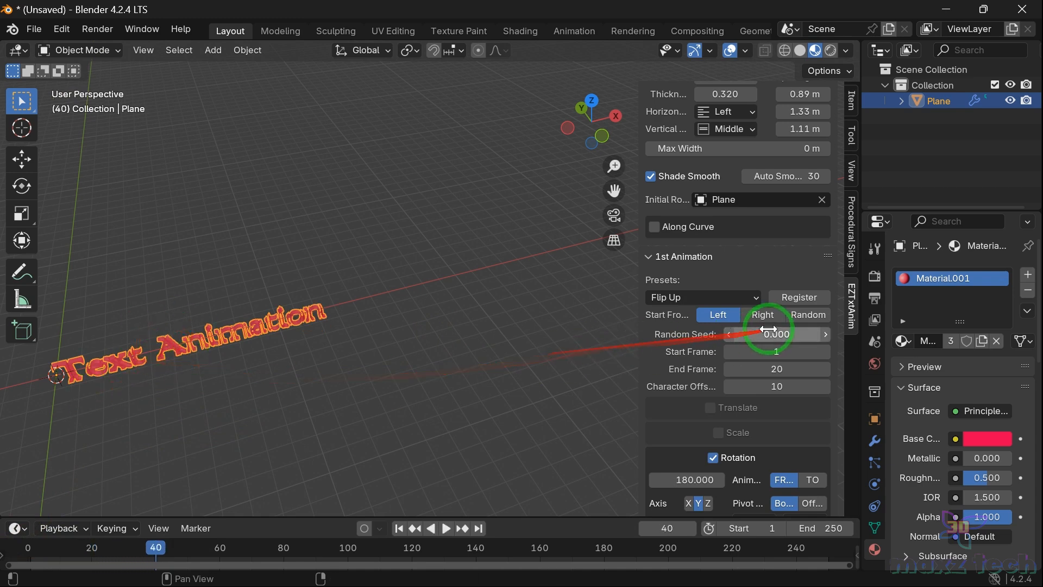
click(728, 297)
click(442, 359)
click(28, 547)
key(space)
key(space)
Step: Switch the first animation preset to Back Flip and replay it from the start
click(731, 297)
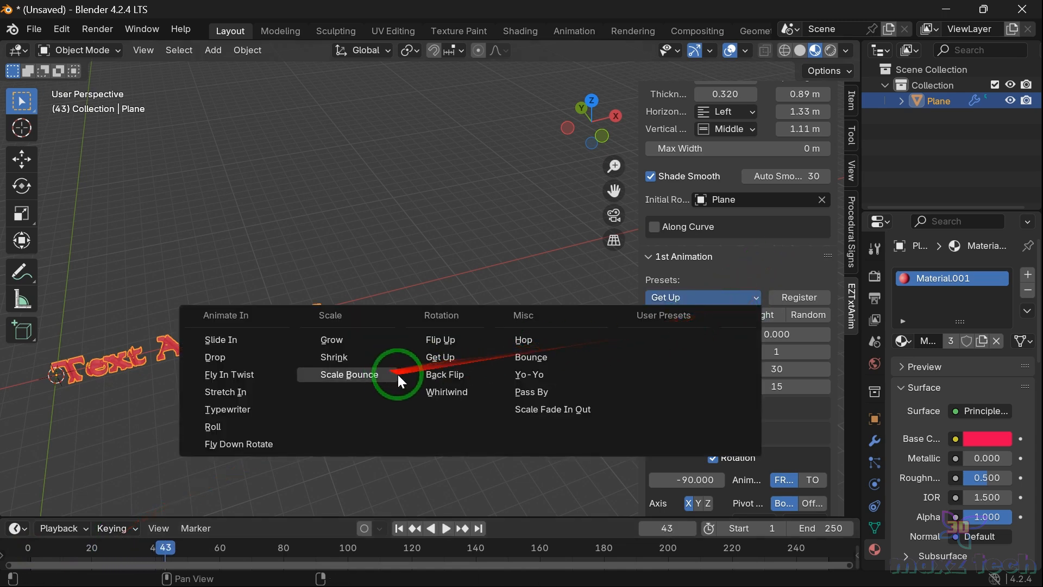
click(457, 376)
click(29, 542)
key(space)
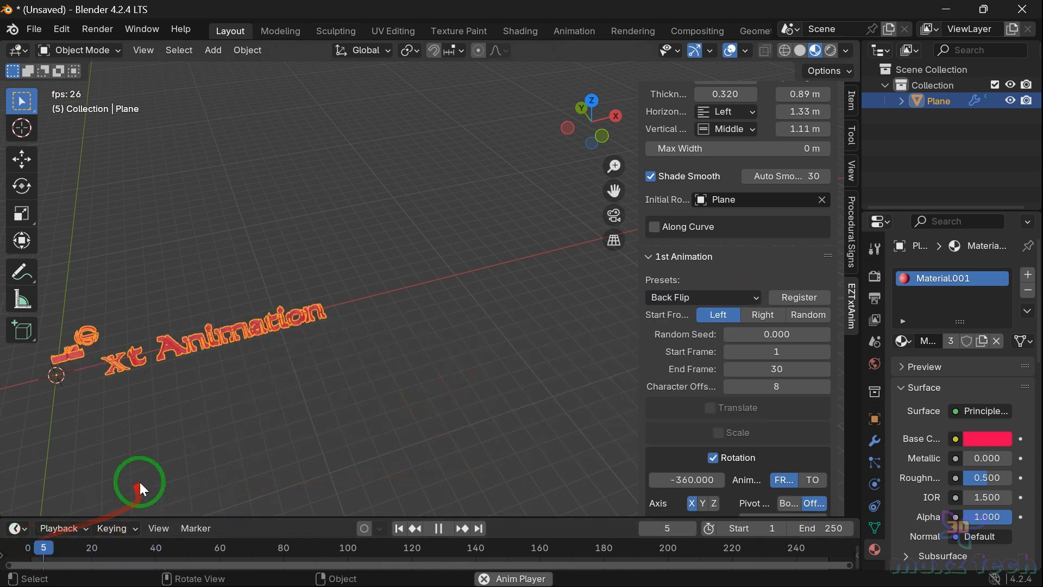
key(space)
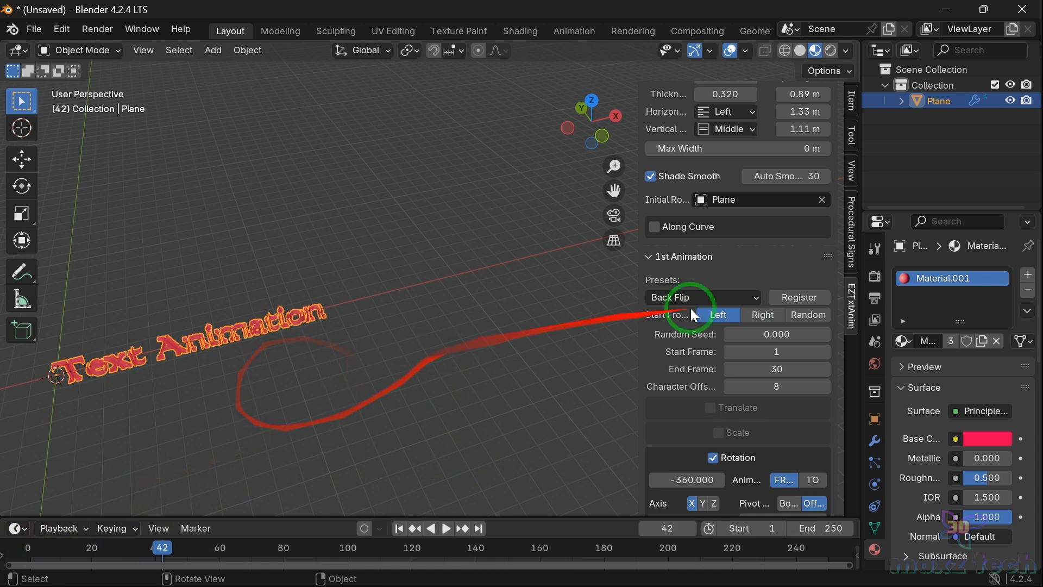
Step: Switch the first animation preset to Whirlwind and replay it from the start
click(723, 302)
click(445, 396)
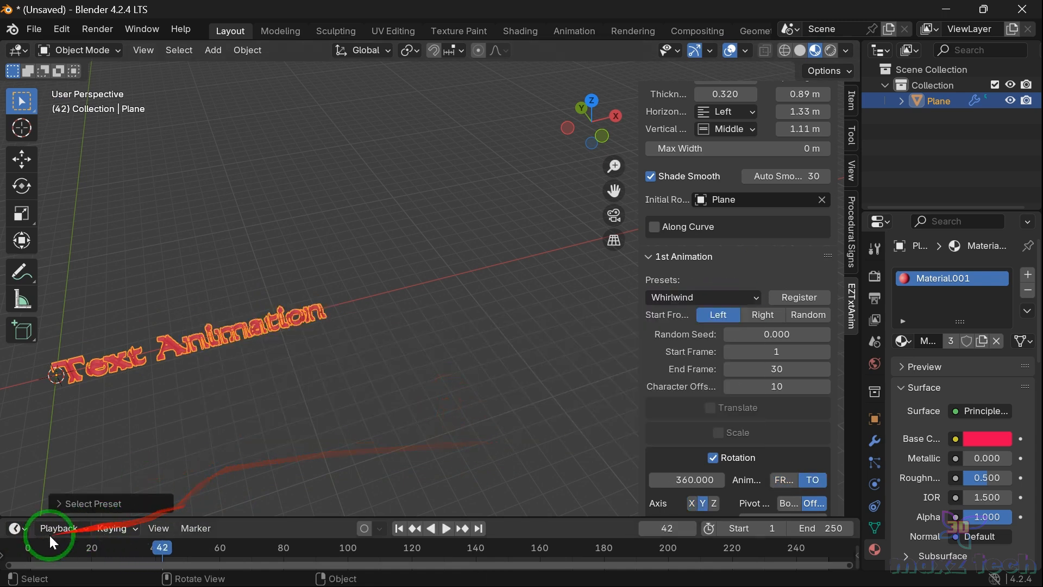
click(25, 552)
key(space)
key(space)
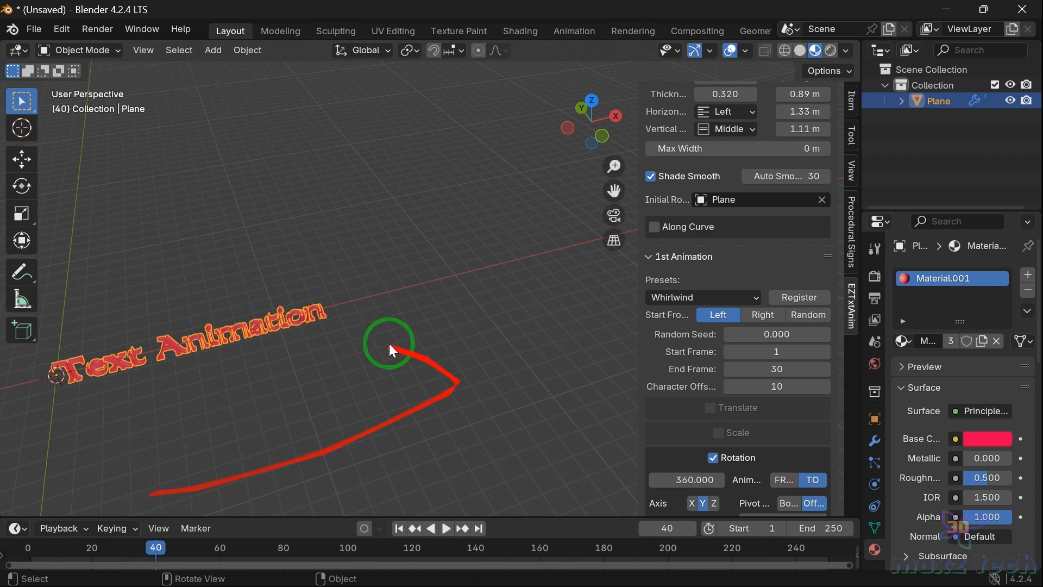
Step: Switch the first animation preset to Hop and replay it from the start
click(752, 299)
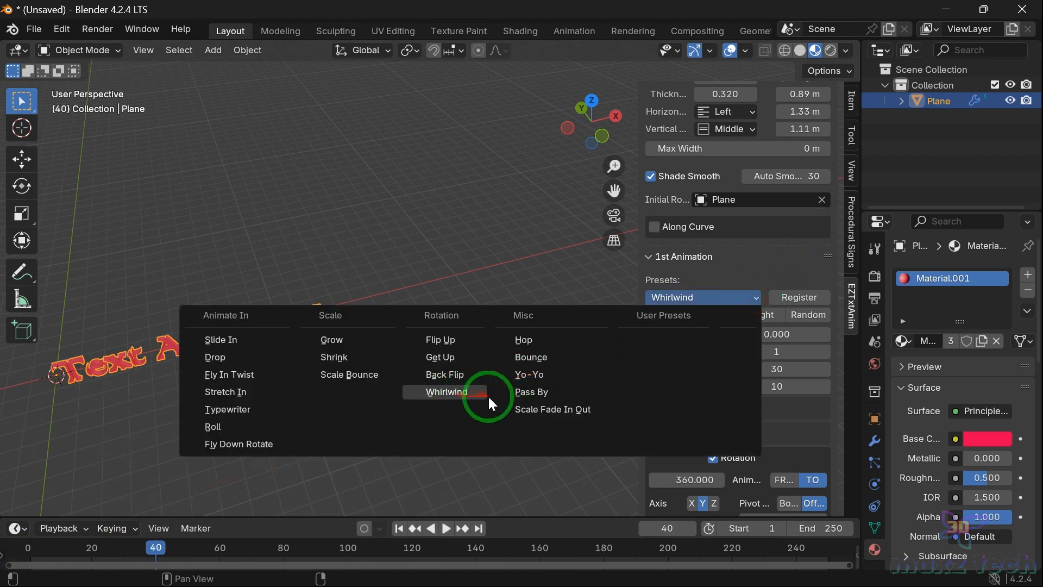
click(527, 343)
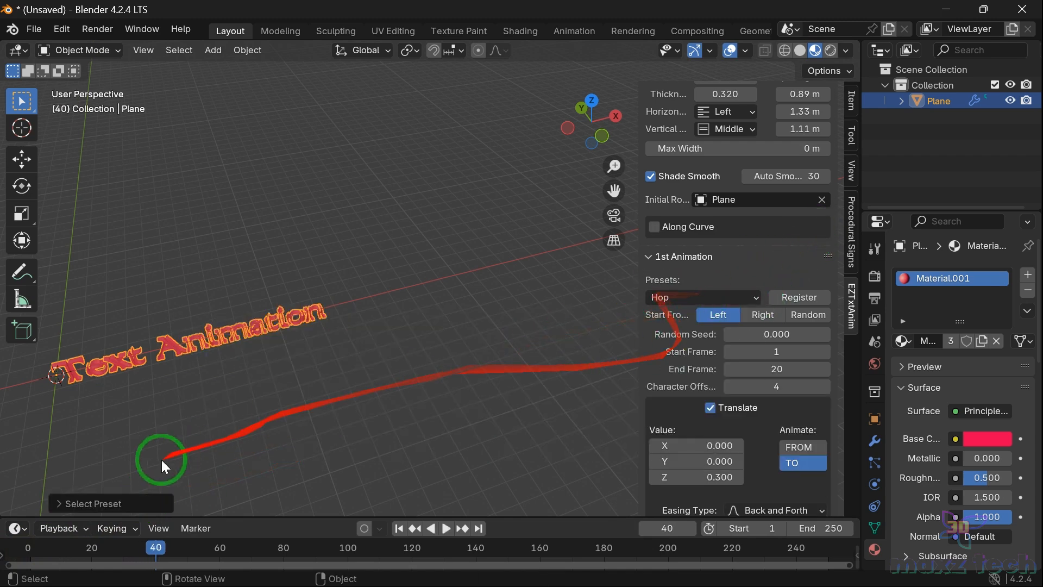
click(26, 546)
key(space)
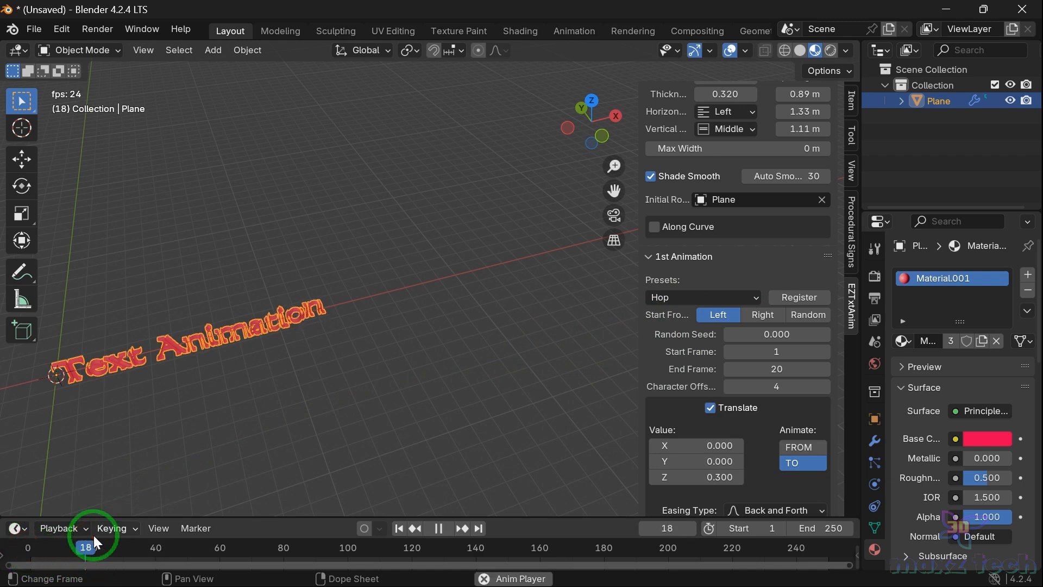
key(space)
Step: Switch the first animation preset to Bounce and replay it from the start
click(676, 302)
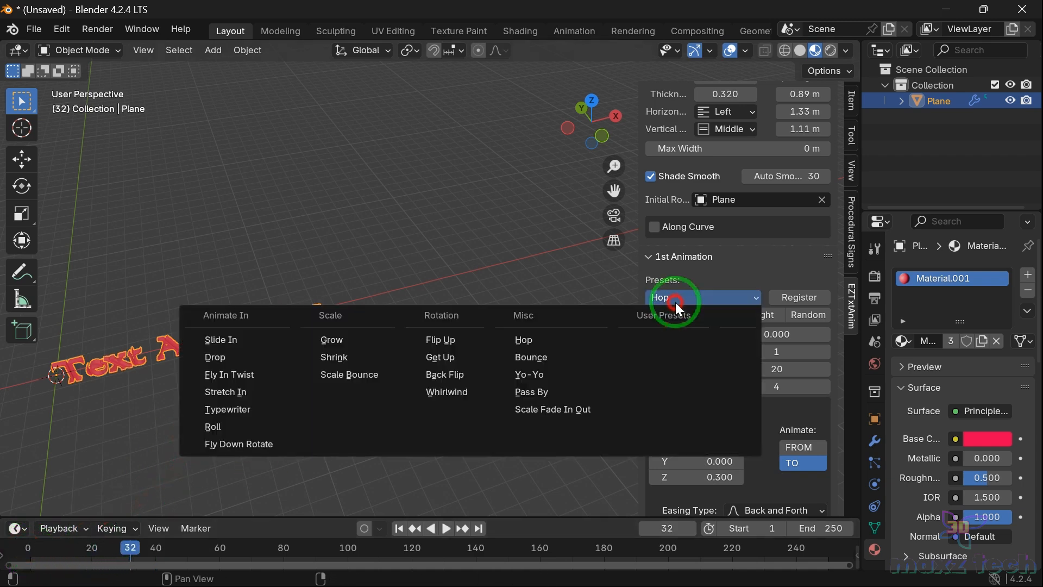
click(546, 353)
click(23, 545)
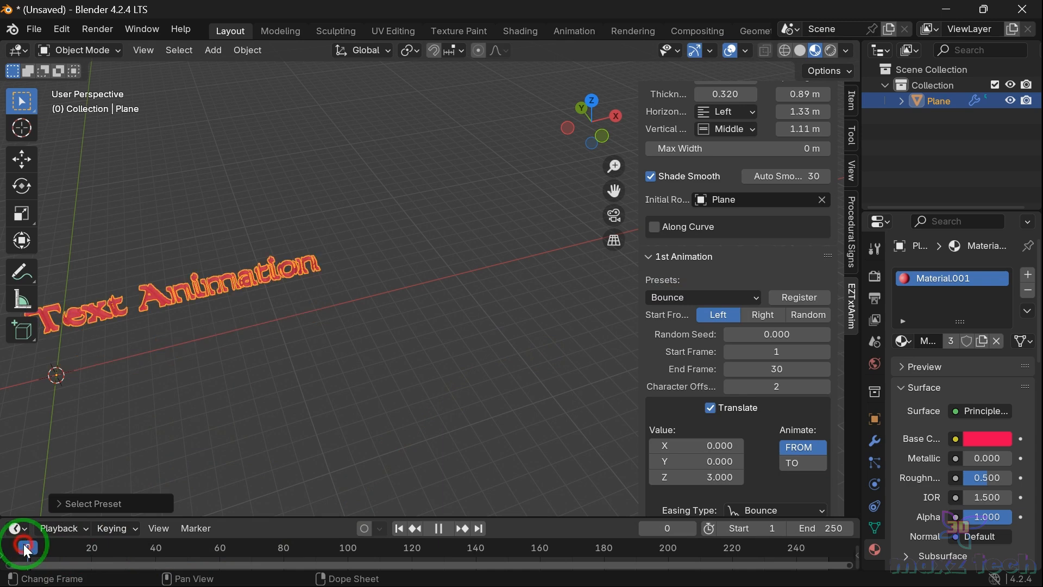
key(space)
key(space)
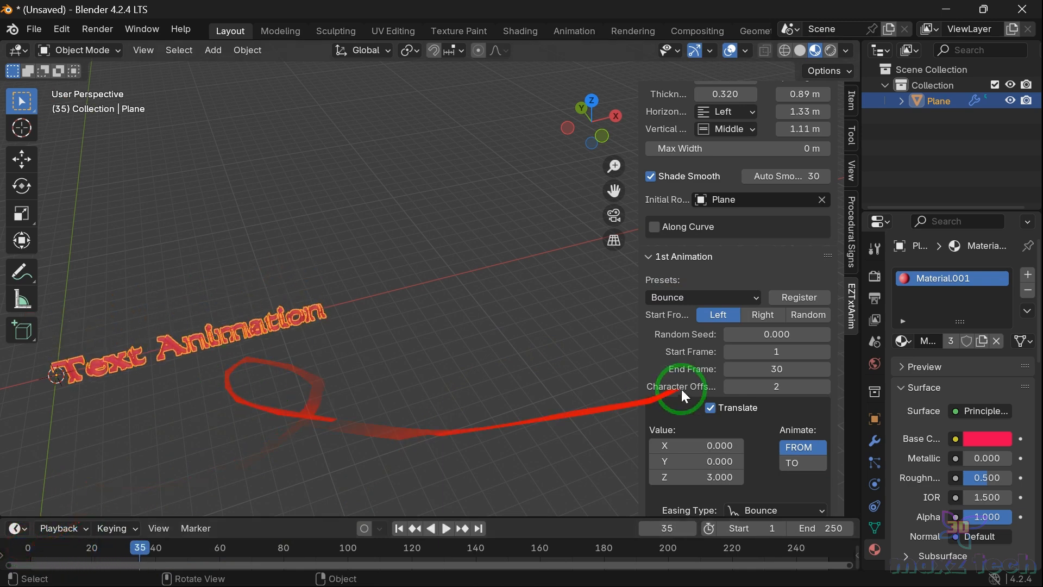
Step: Switch the first animation preset to Yo-Yo and replay it from the first frame
click(706, 301)
click(551, 363)
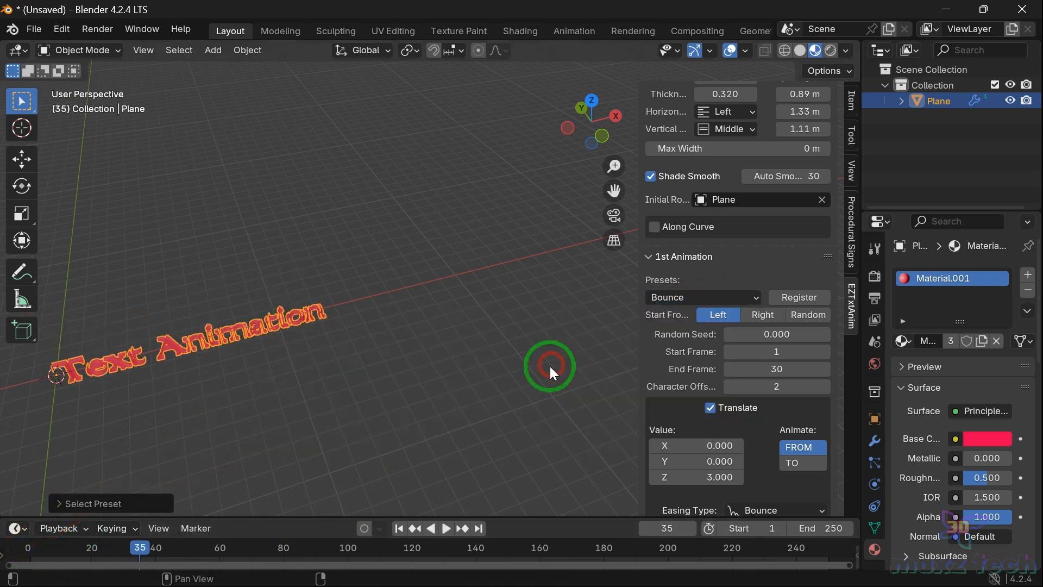
click(673, 302)
click(579, 373)
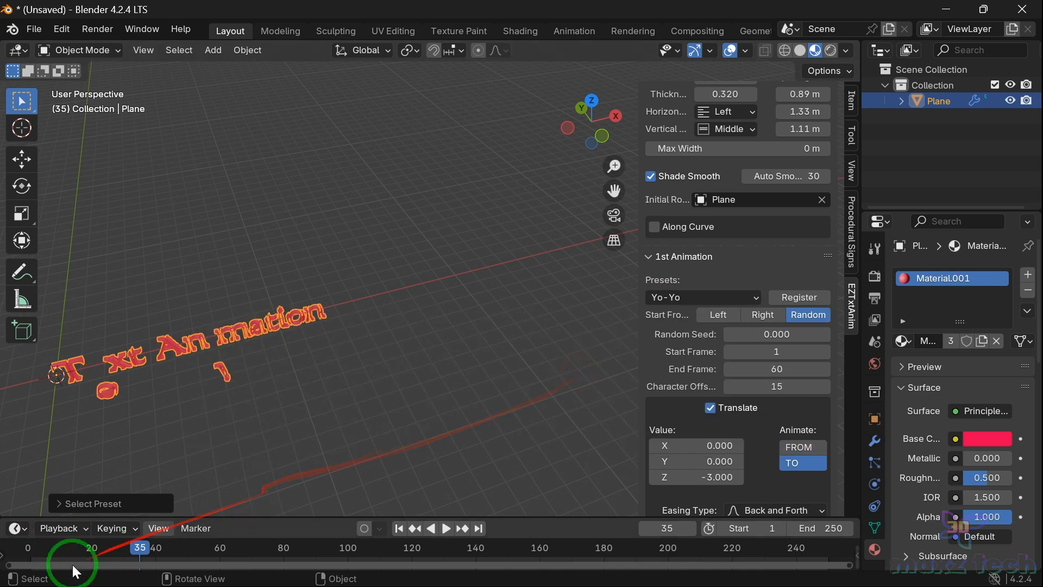
click(28, 547)
key(space)
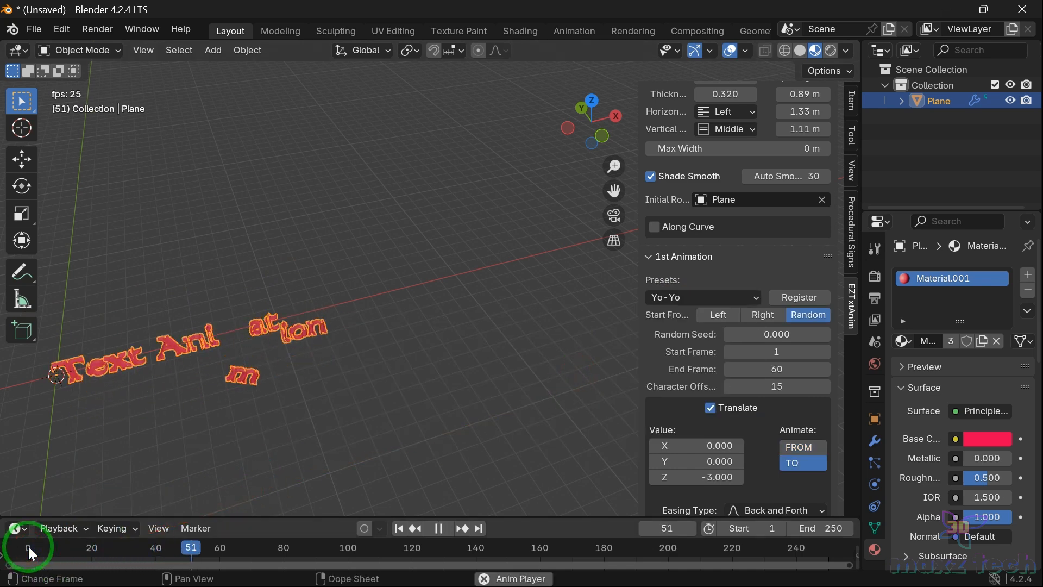
key(space)
click(40, 548)
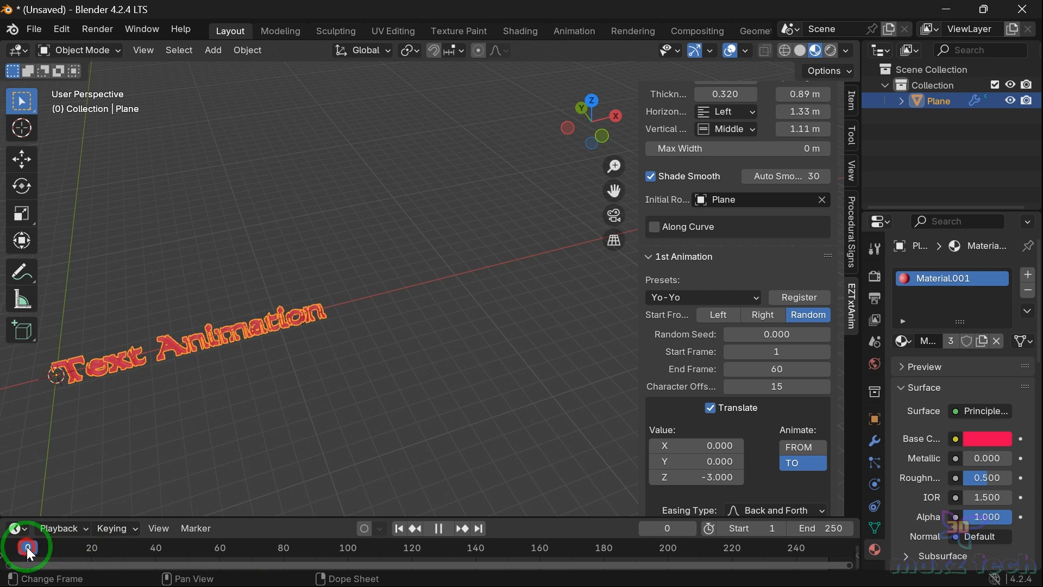
Step: Switch the first animation preset to Pass By and play the animation
click(673, 299)
click(526, 392)
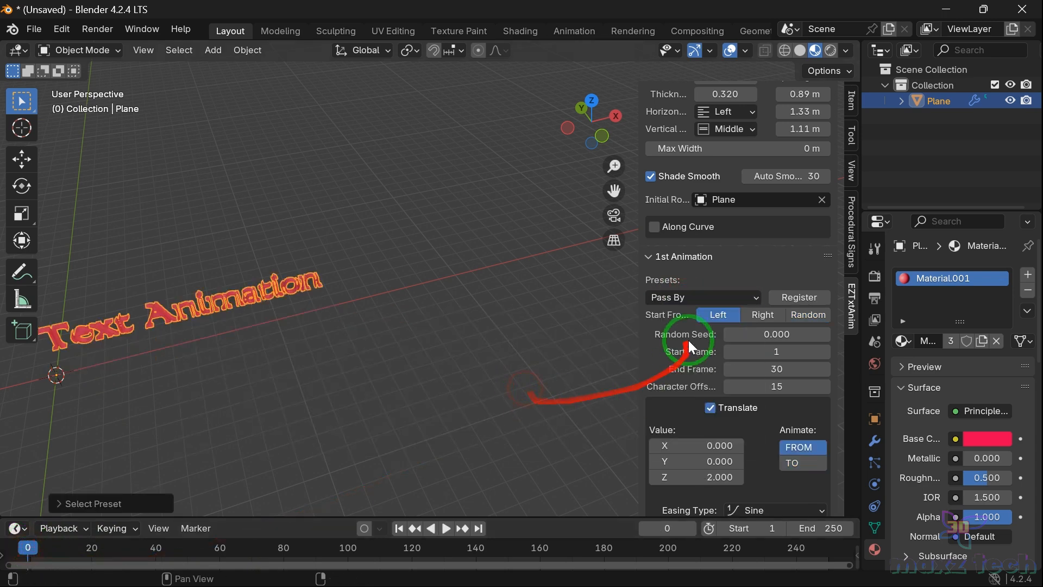
key(space)
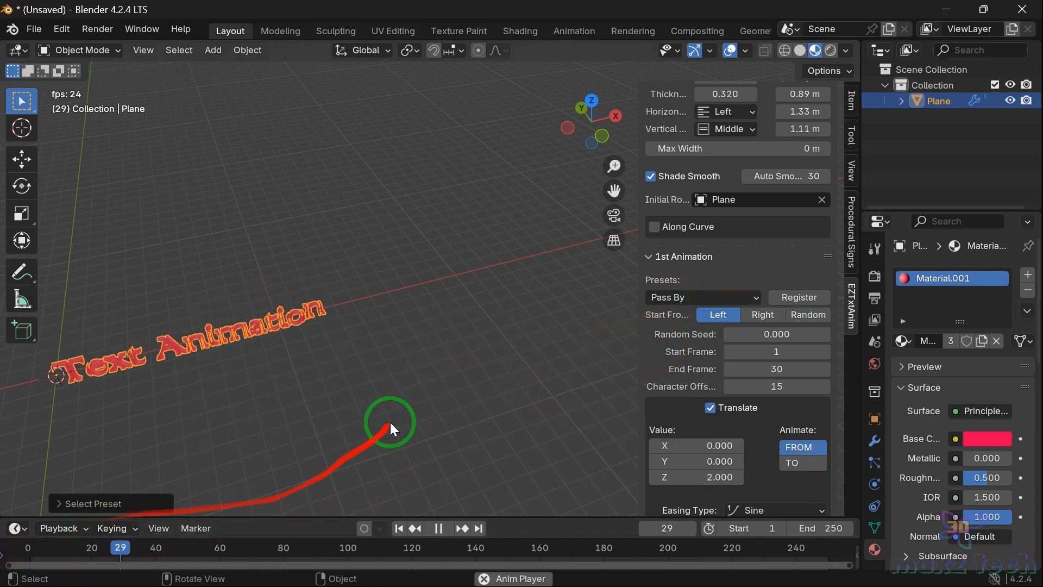
key(space)
Step: Switch the first animation preset to Scale Fade In Out and replay it from the start
click(703, 302)
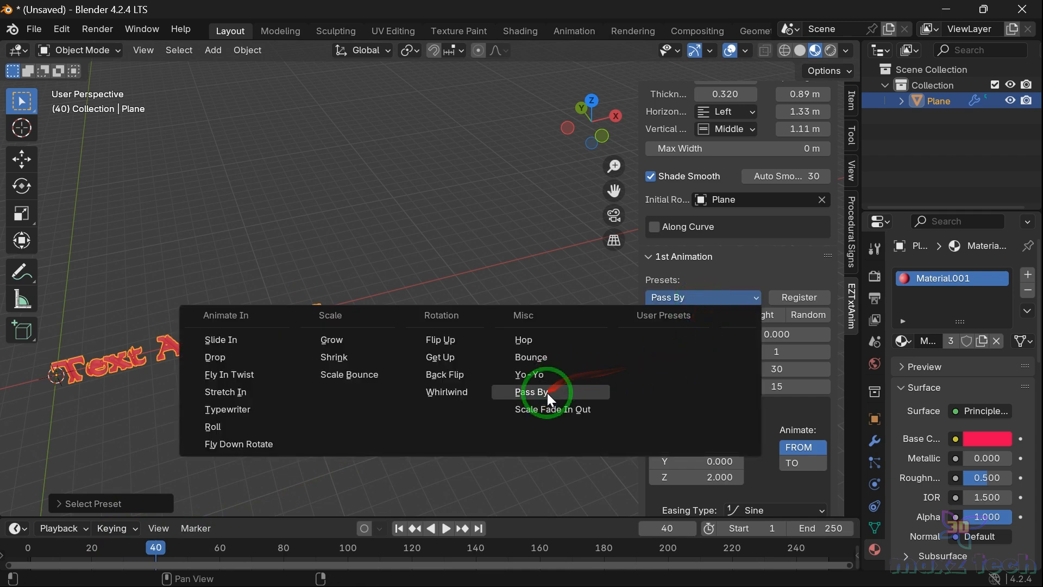
click(548, 412)
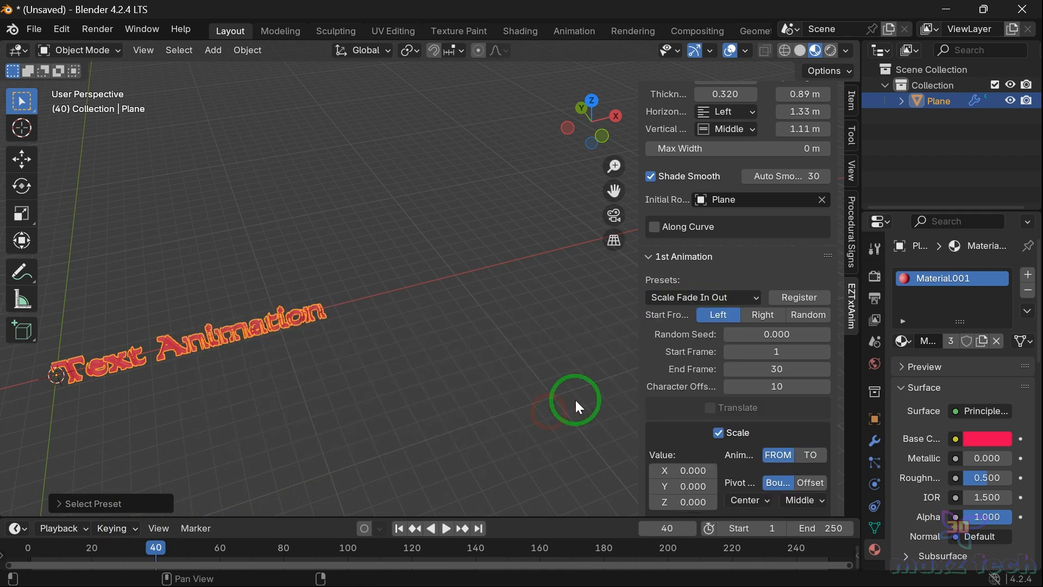
click(32, 544)
key(space)
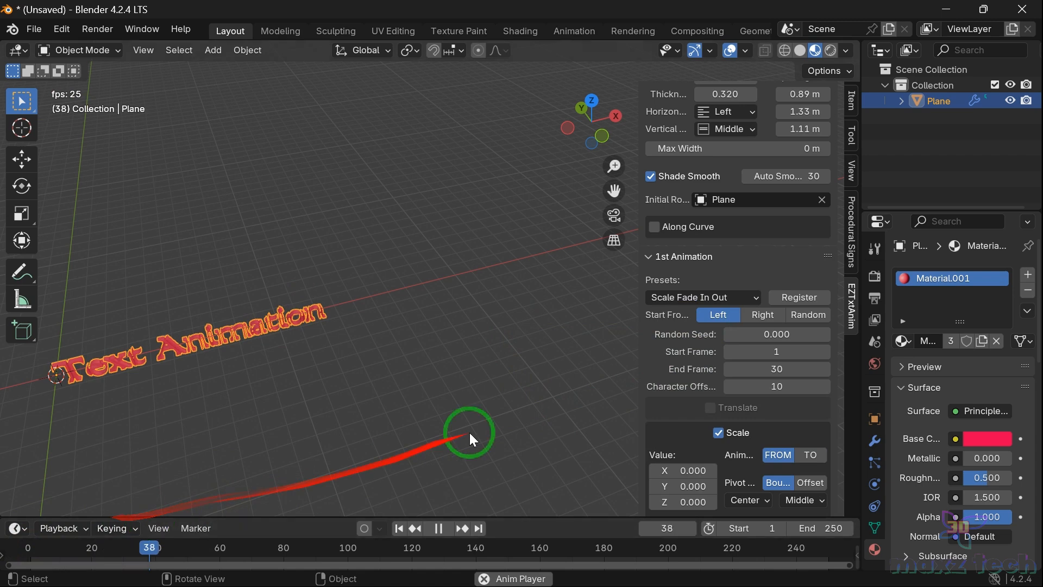
key(space)
Step: Change the first animation preset back to Yo-Yo and replay it from the start
click(706, 298)
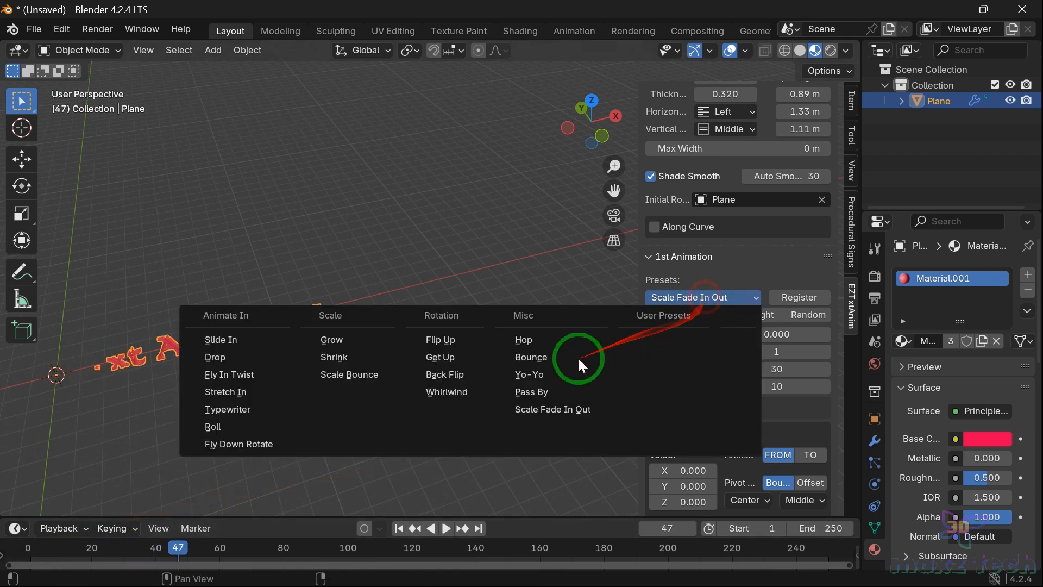
click(546, 375)
click(25, 545)
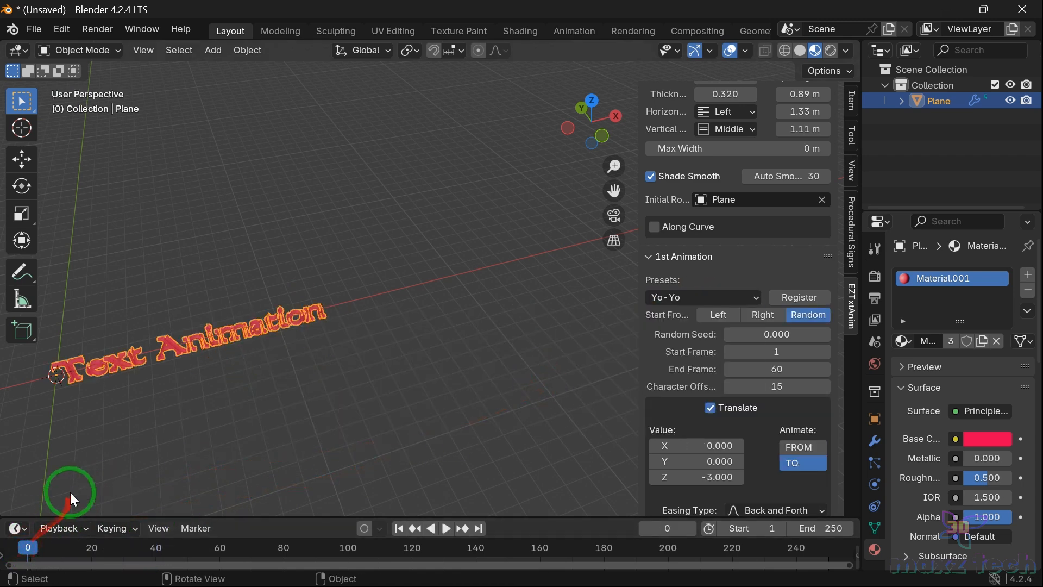
key(space)
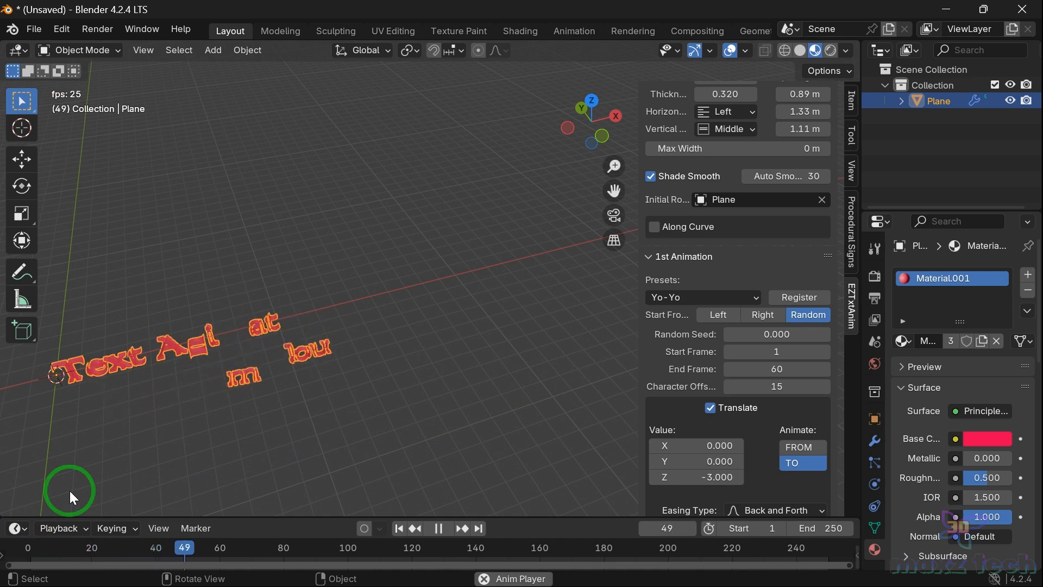
key(space)
Step: Set the Yo-Yo translate values to X 5.820, Y -2.820 and Z -3.510
scroll(835, 348, down, 1)
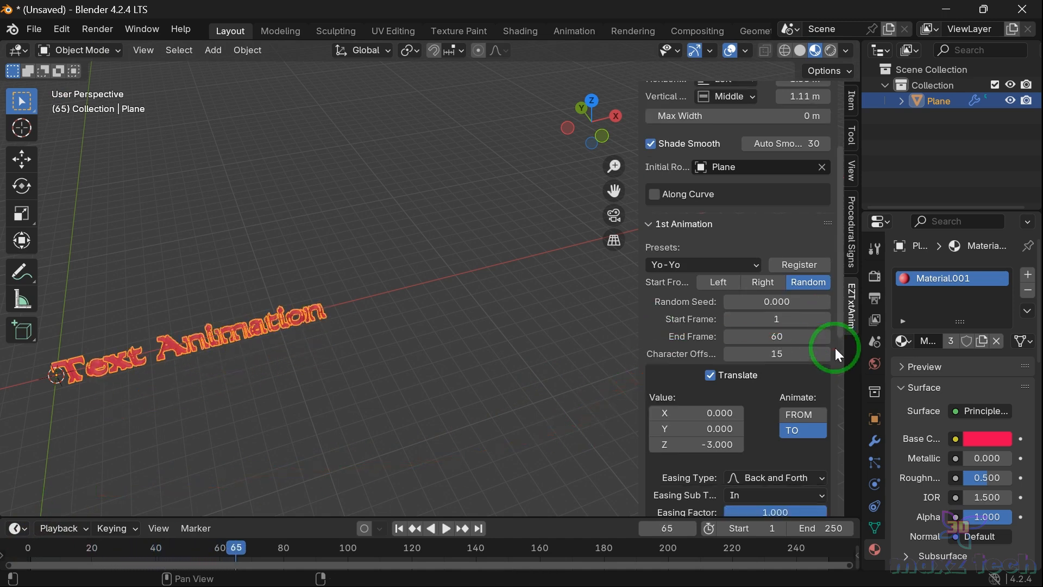
scroll(836, 347, down, 1)
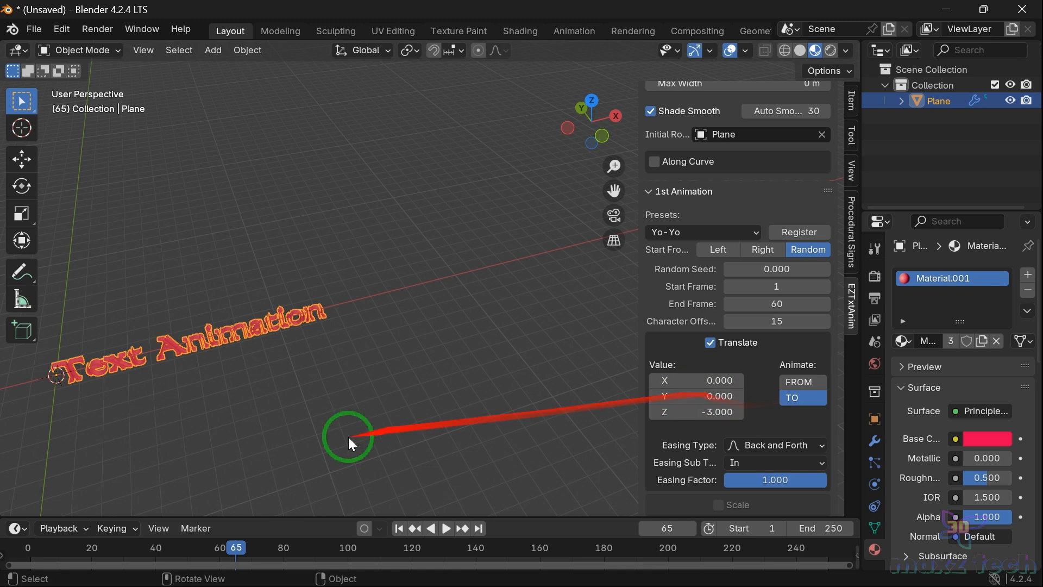
click(158, 543)
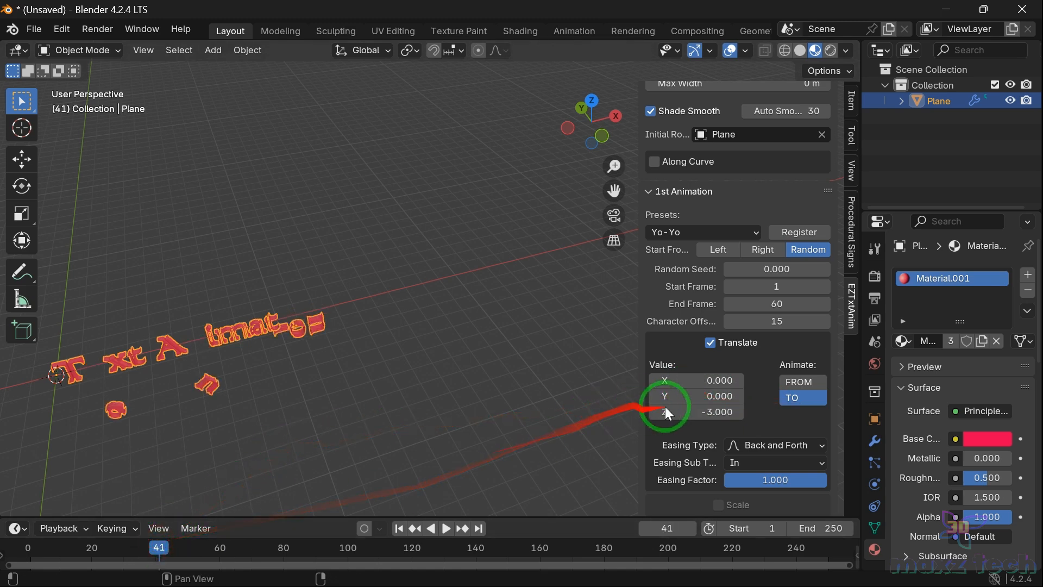
drag(717, 381, 836, 384)
drag(700, 397, 716, 427)
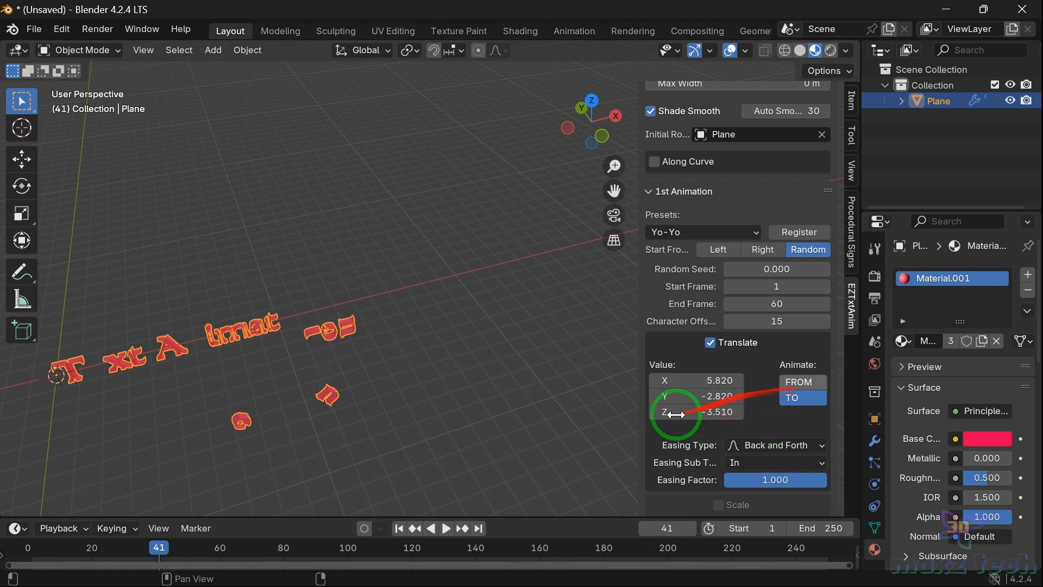
Step: Replay the modified Yo-Yo animation from the first frame and review its rotation settings
click(31, 543)
key(space)
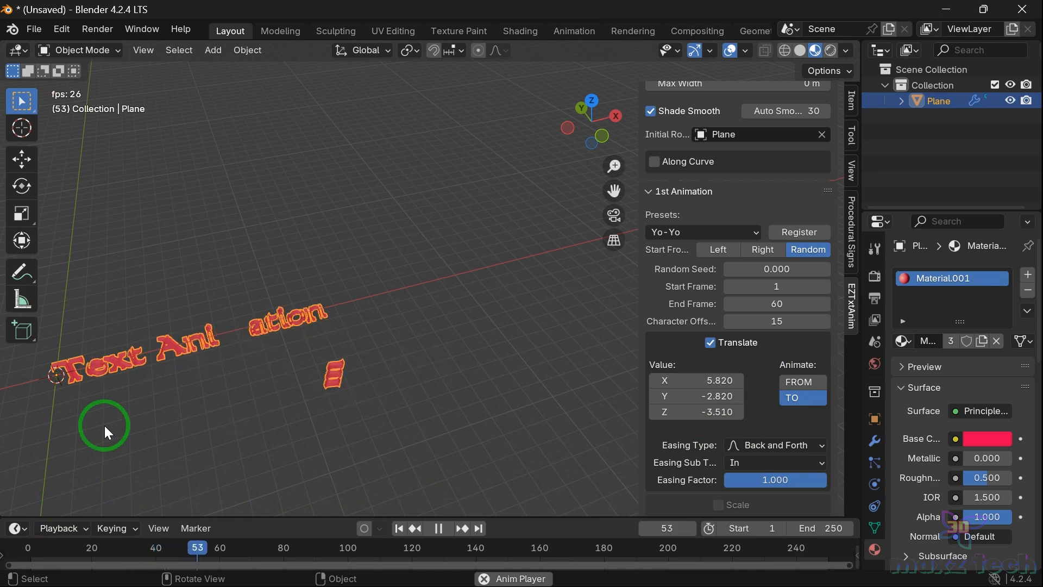
key(space)
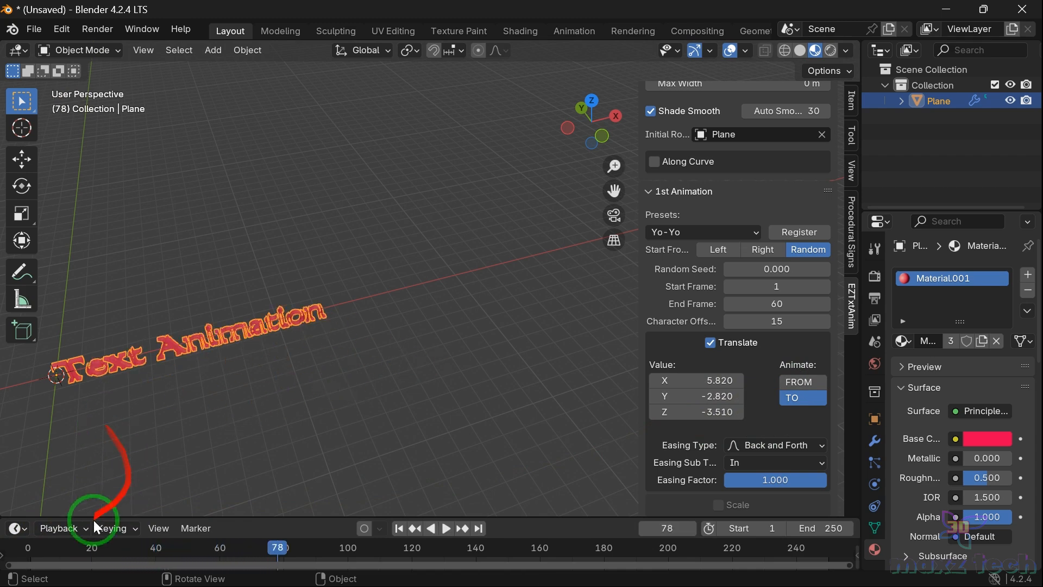
click(27, 548)
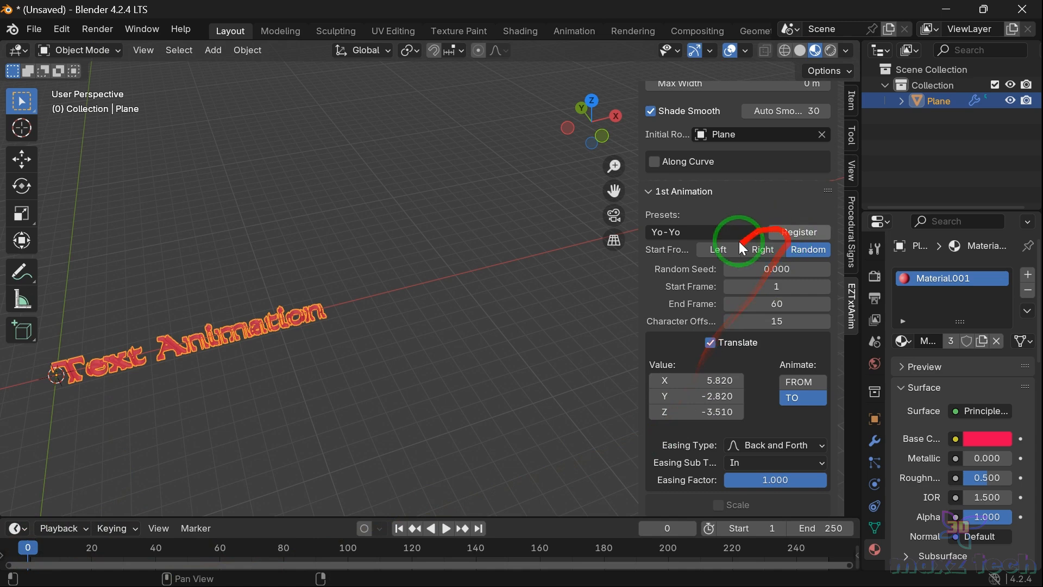
scroll(711, 243, down, 3)
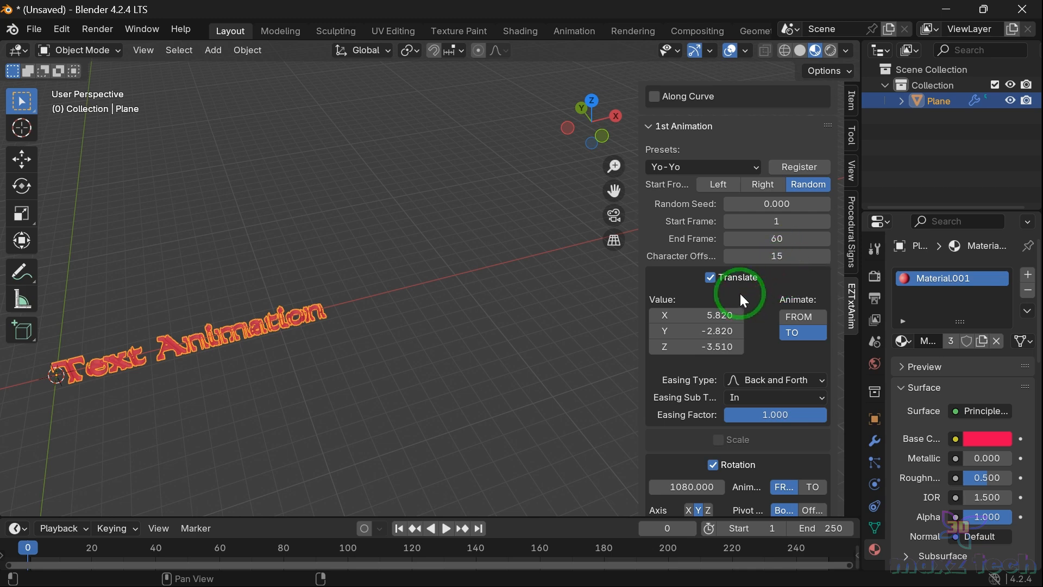
scroll(739, 291, down, 2)
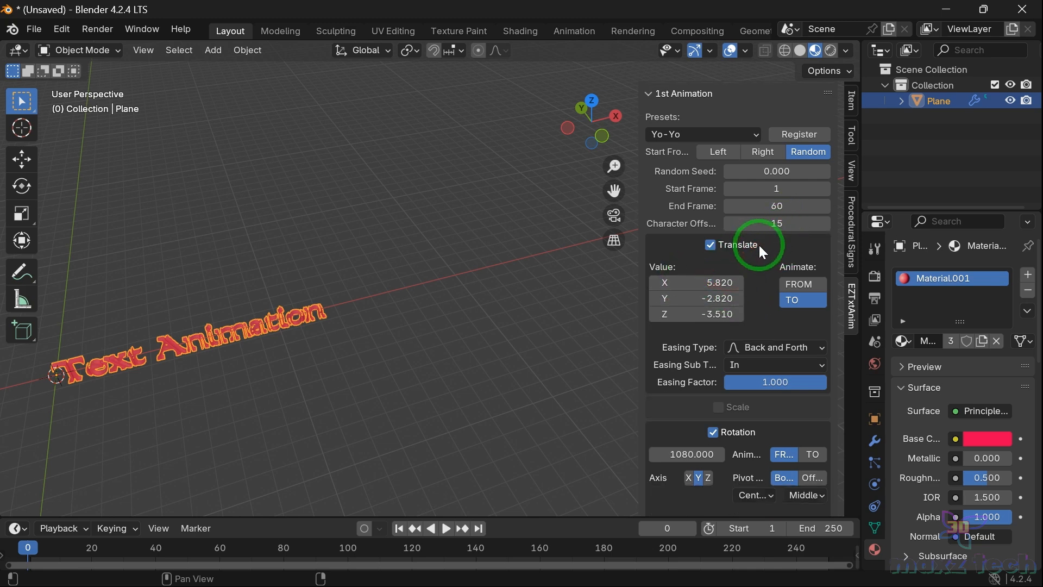
Step: Set the first animation's translate easing type to Bounce and play the animation briefly
scroll(751, 279, down, 2)
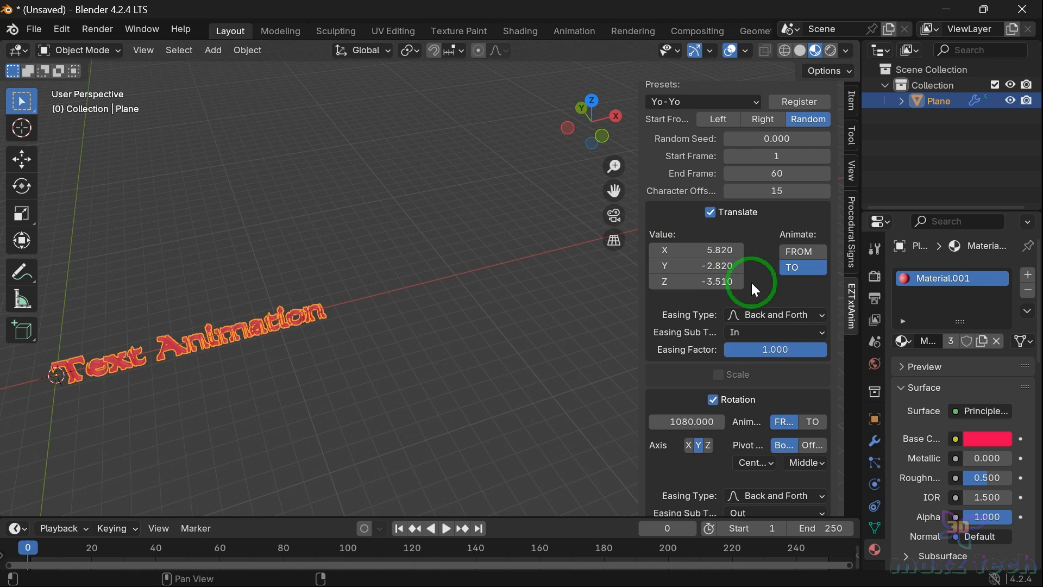
click(766, 315)
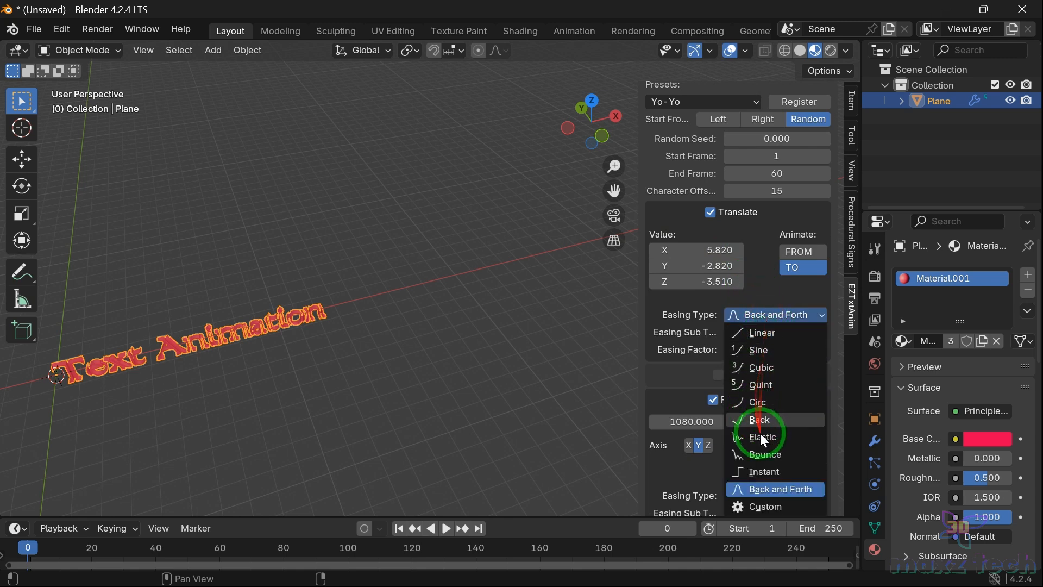
click(763, 451)
key(space)
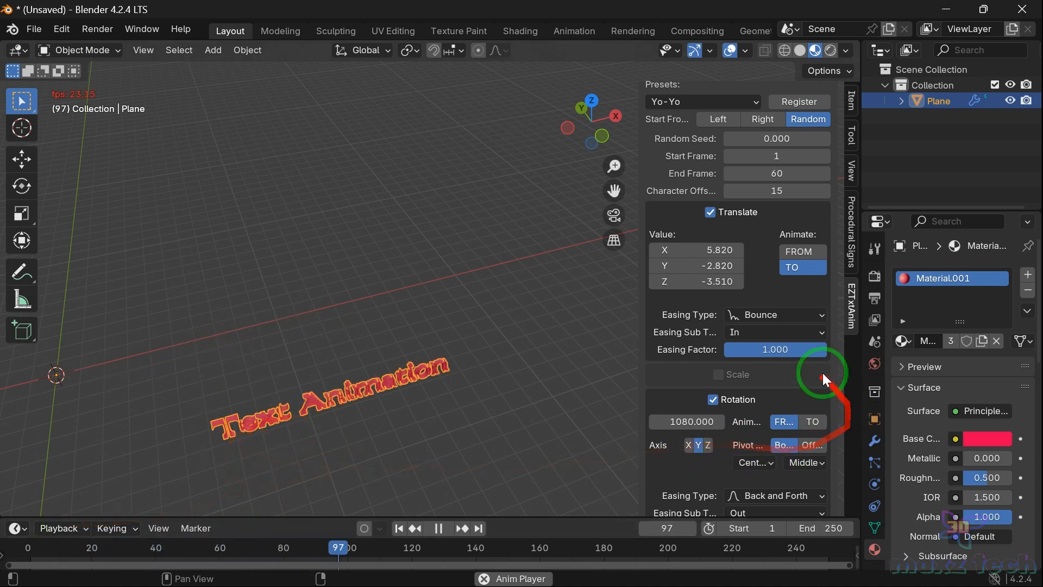
key(space)
Step: Set the translate easing sub type to Out and replay the animation from the start
click(748, 331)
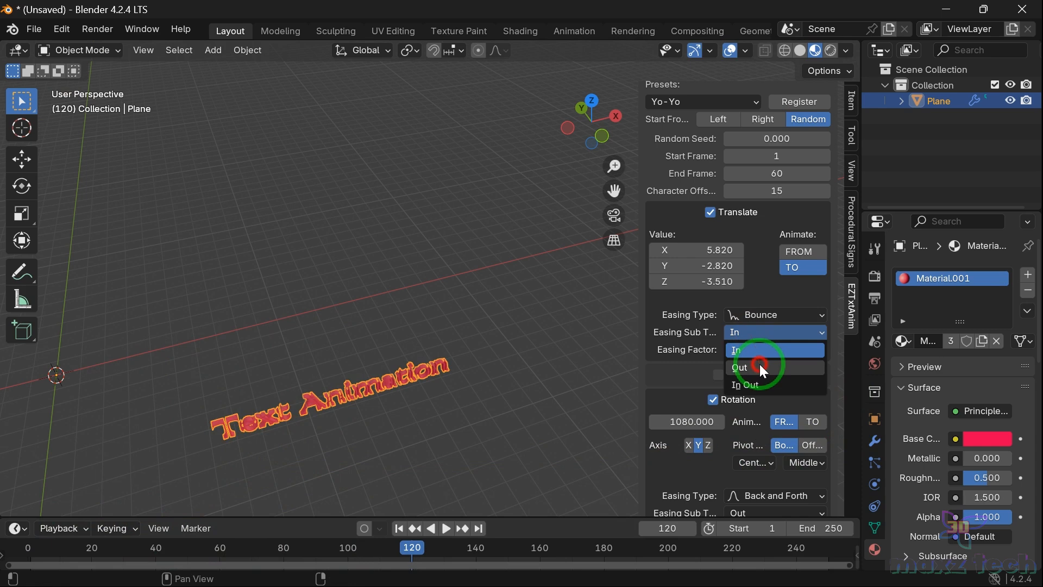
click(760, 365)
click(29, 547)
key(space)
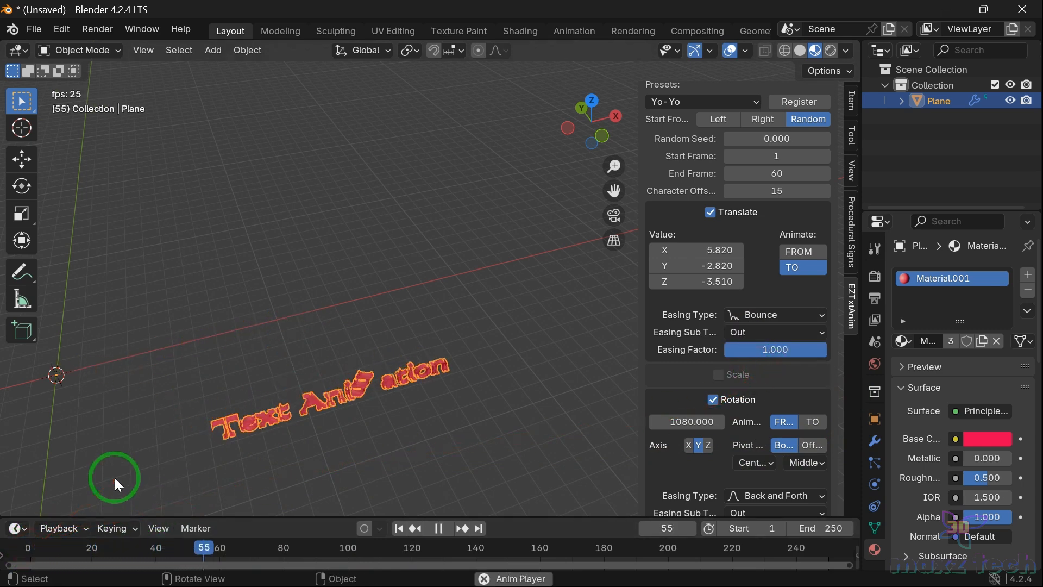
key(space)
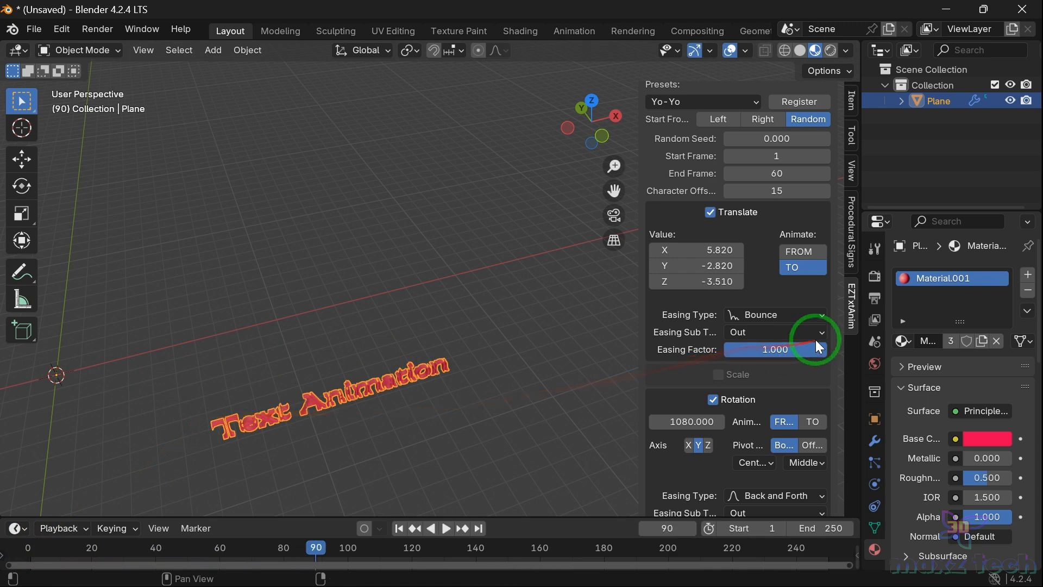
Step: Change the translate easing type to Instant and replay the animation from the start
click(759, 320)
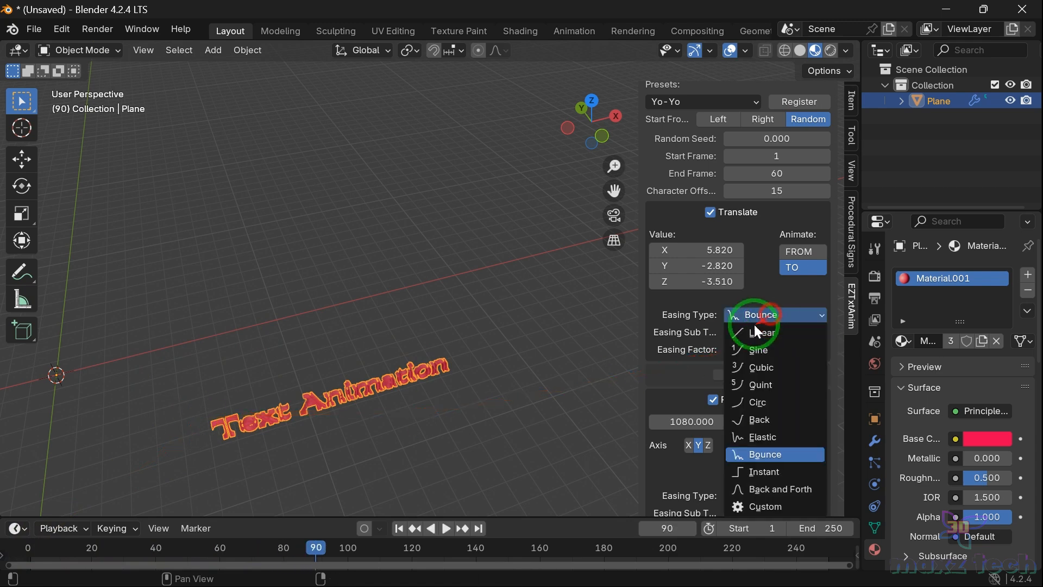
click(764, 471)
click(26, 548)
key(space)
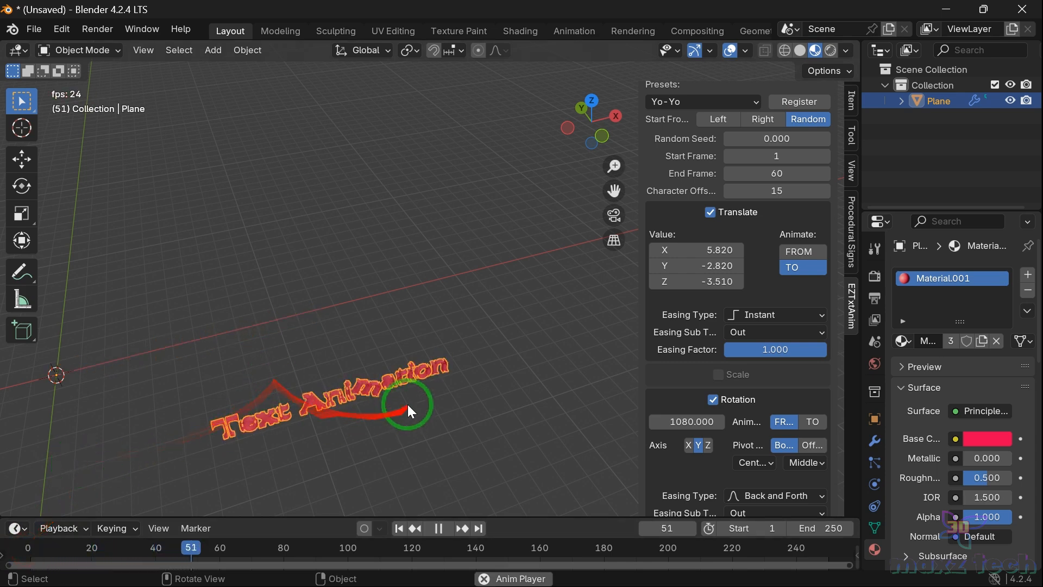
key(space)
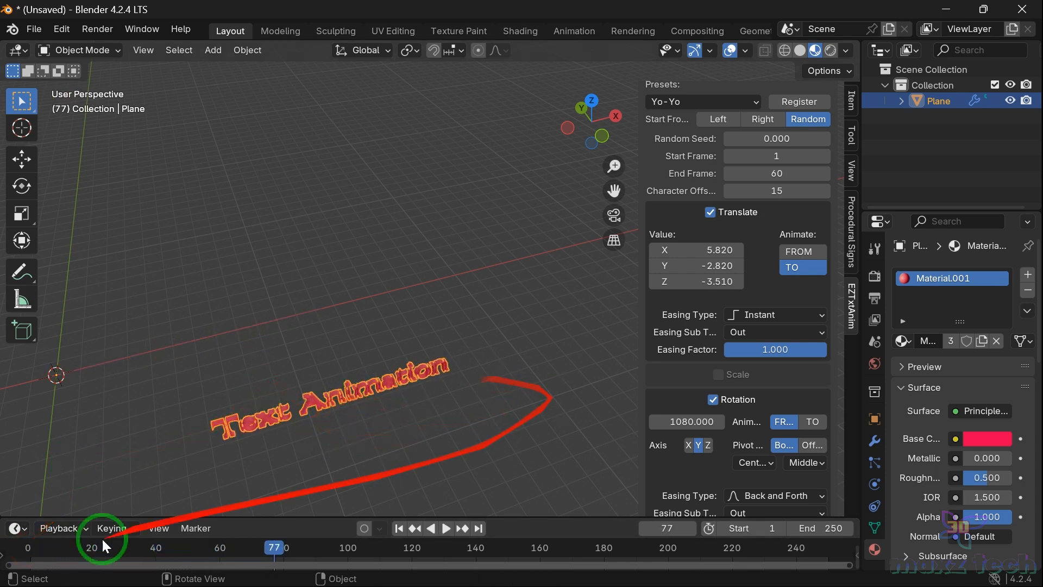
Step: Change the translate easing type to Cubic and replay the animation from the first frame
click(32, 549)
click(794, 332)
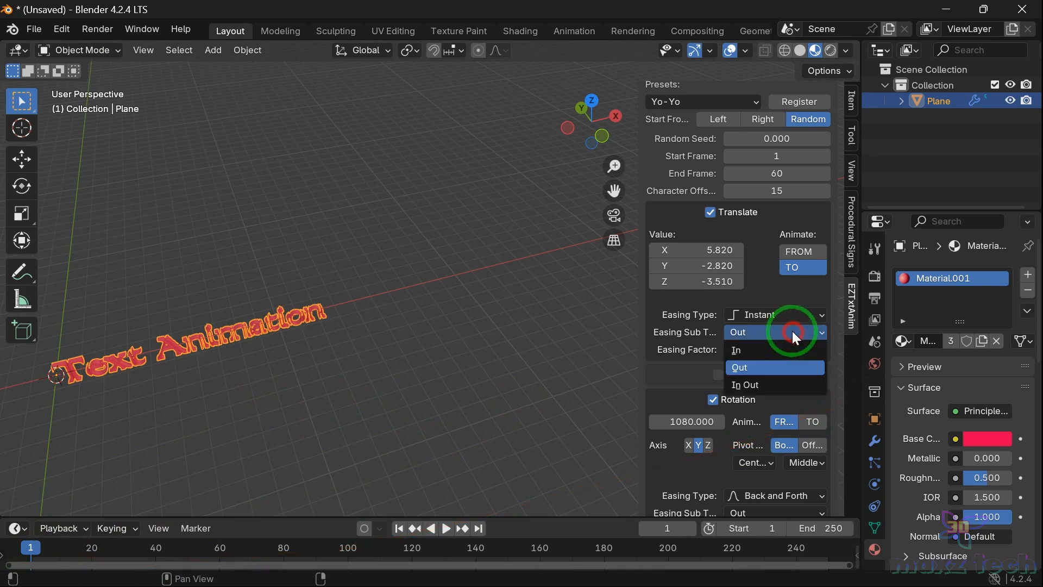
click(786, 316)
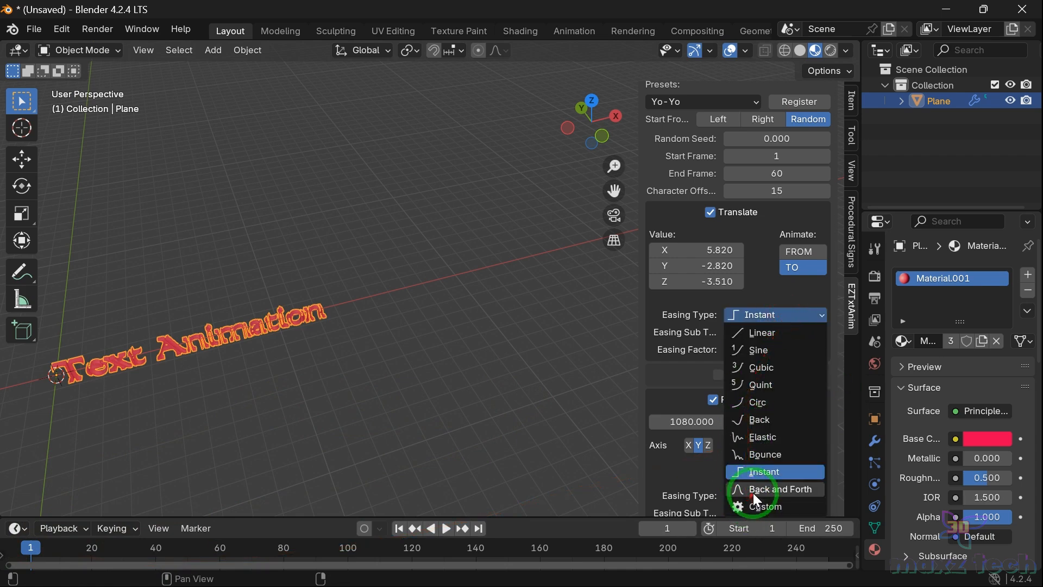
click(735, 337)
click(758, 316)
click(761, 375)
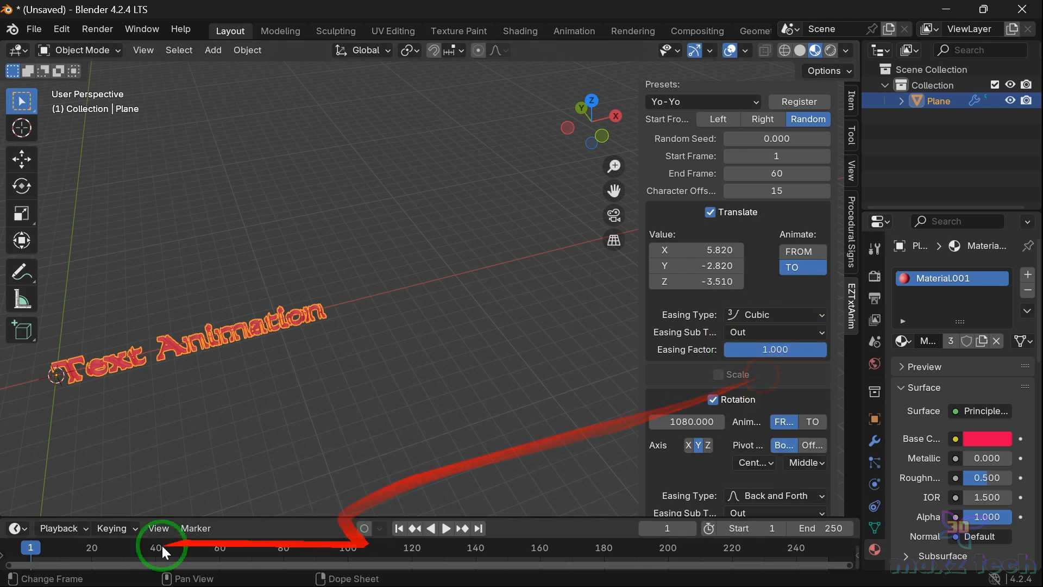
key(space)
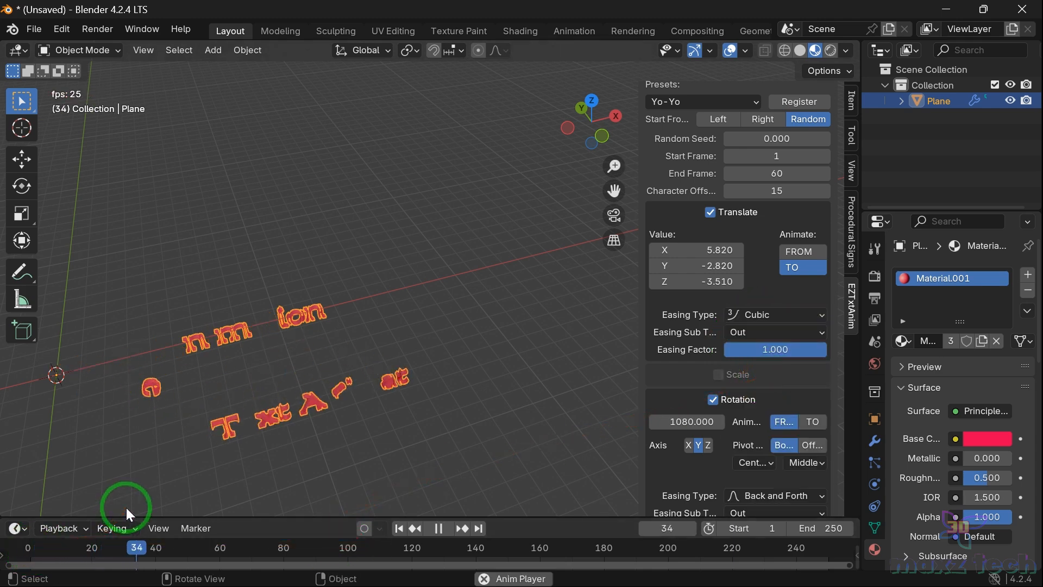
key(space)
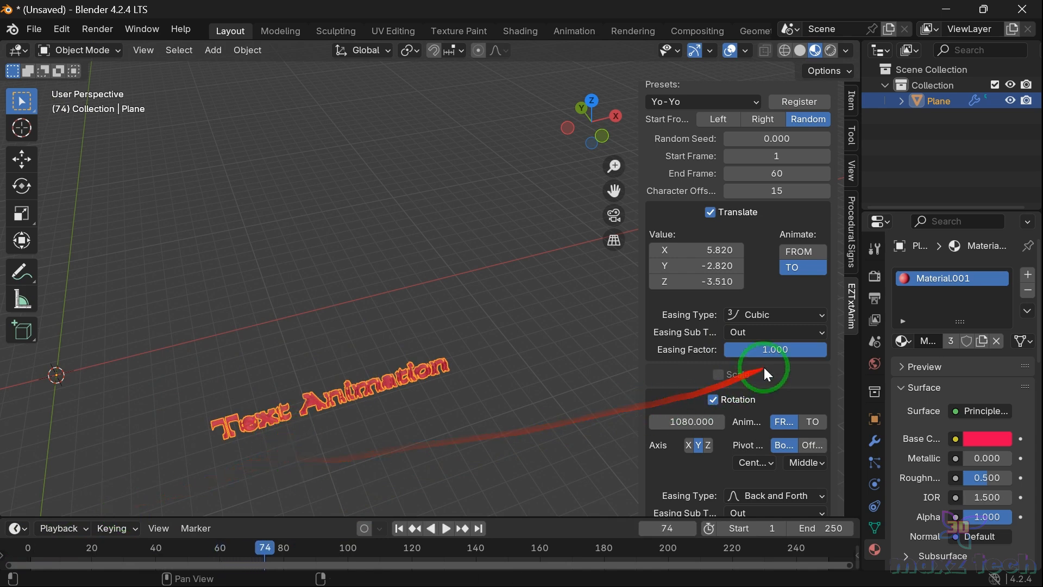
Step: Try the second animation's Right and Random start options, returning to Left
scroll(776, 310, down, 3)
scroll(731, 266, up, 8)
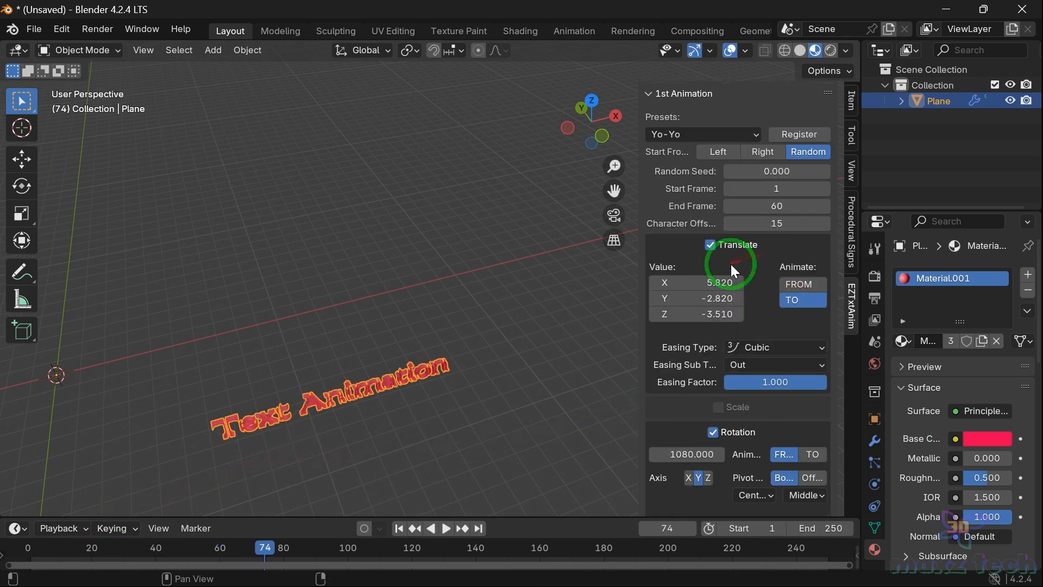
scroll(724, 217, up, 6)
scroll(724, 218, down, 12)
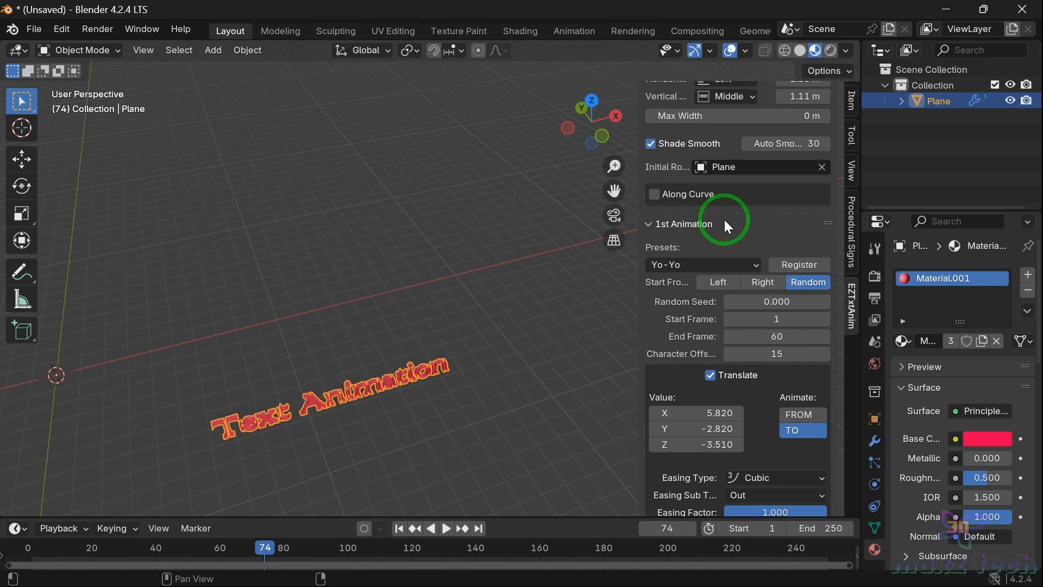
scroll(723, 219, down, 10)
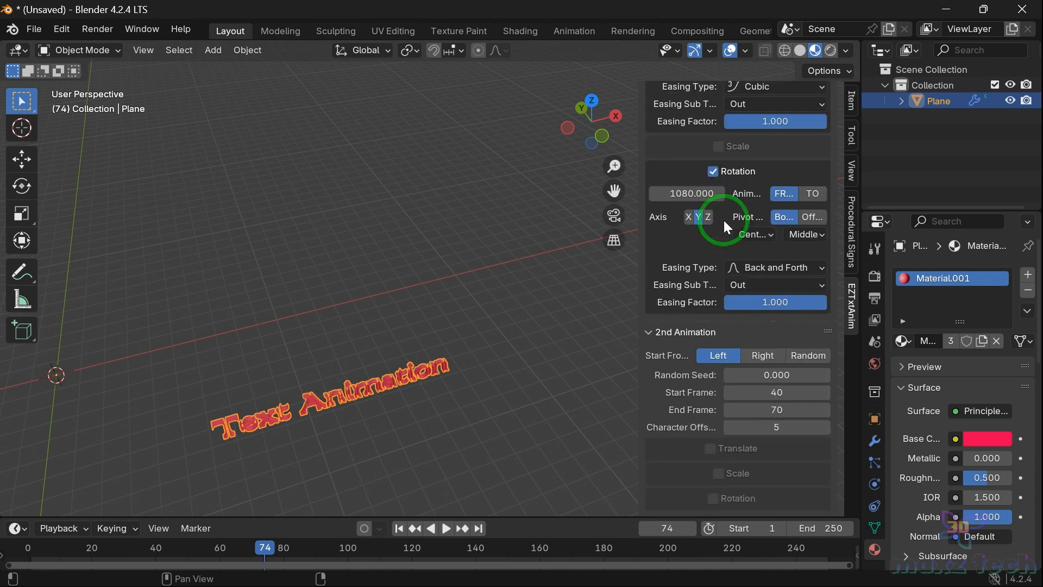
click(30, 549)
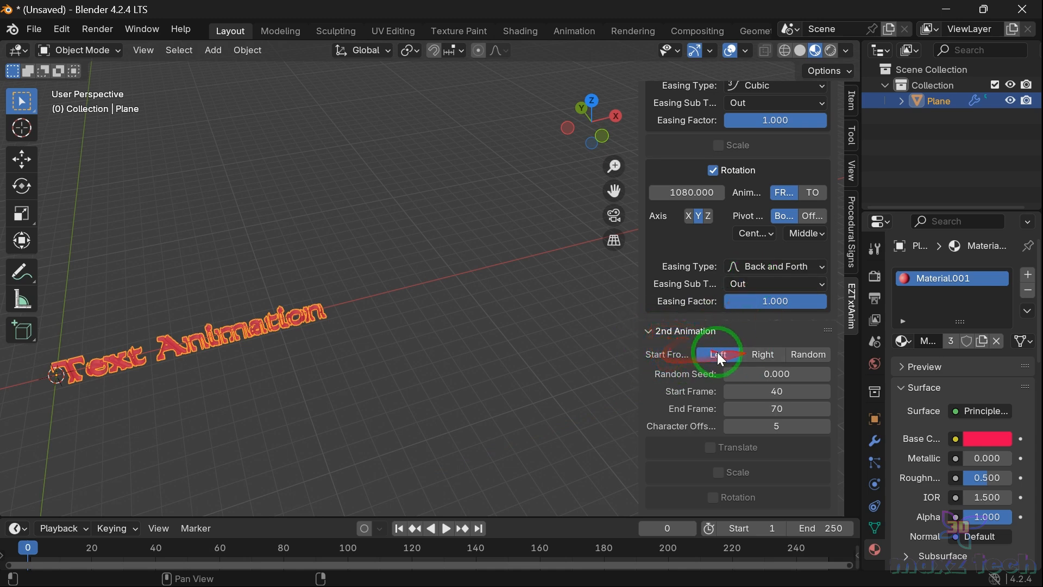
click(764, 353)
click(823, 352)
click(731, 356)
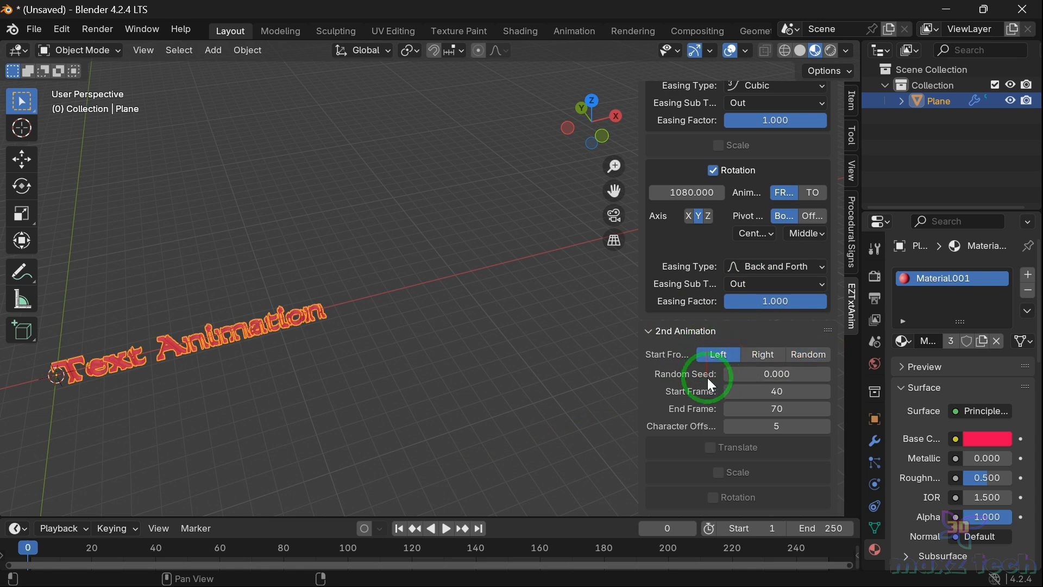
Step: Enable Translate for the second animation and scrub the timeline to preview it
click(709, 447)
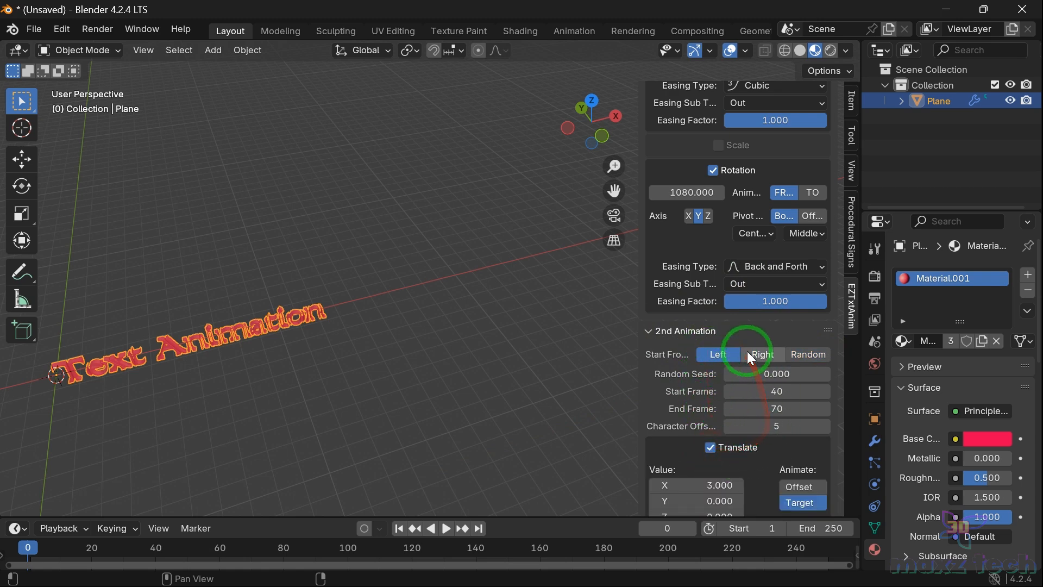
scroll(746, 352, down, 3)
scroll(747, 351, down, 1)
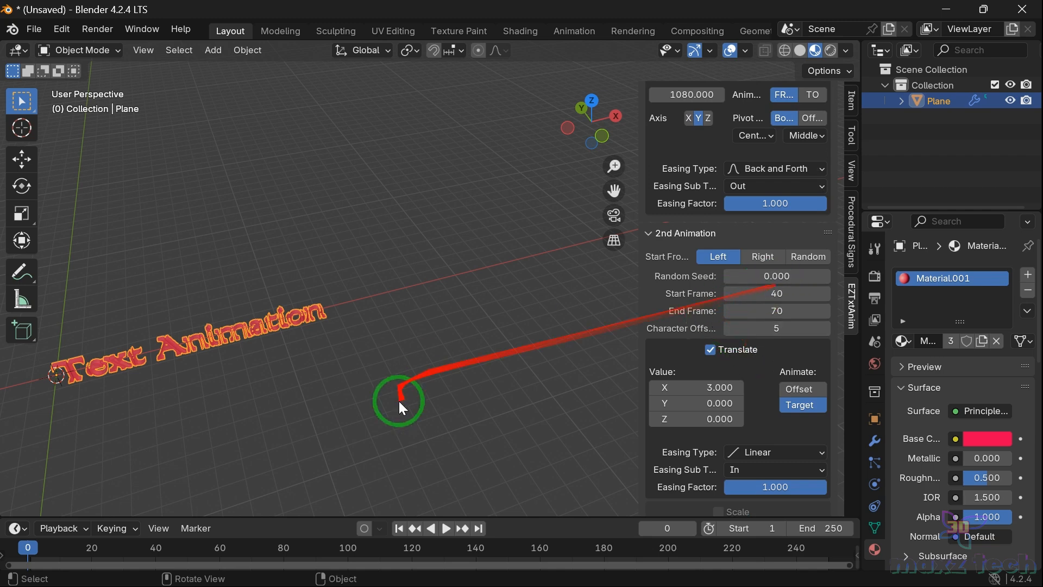
drag(136, 538, 145, 544)
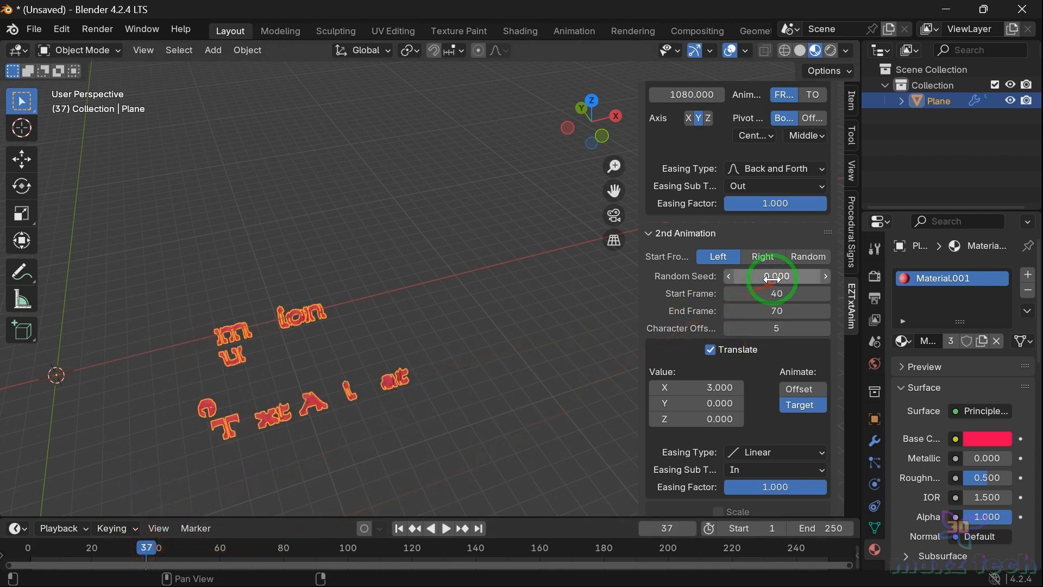
Step: Set the second animation's random seed to 0.380
drag(767, 275, 788, 274)
click(776, 294)
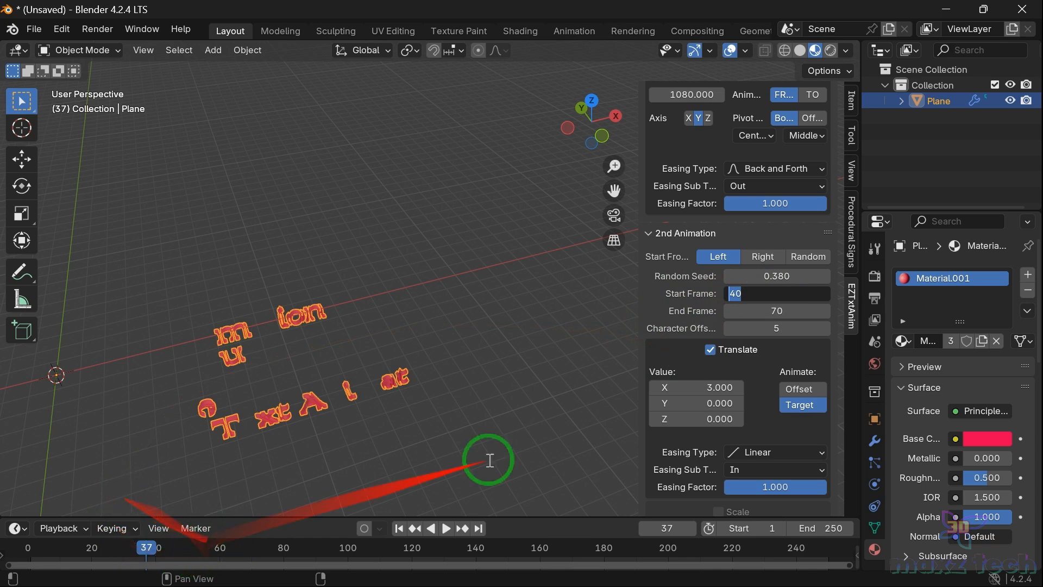
click(634, 389)
Step: Set the second animation's start frame to 70 and end frame to 100
scroll(668, 396, up, 4)
scroll(685, 396, up, 9)
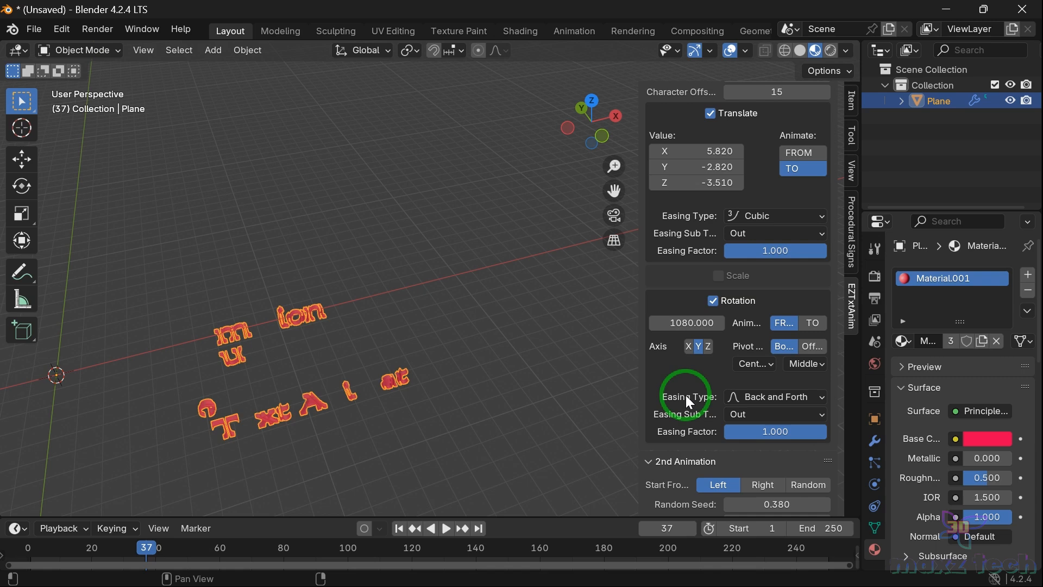
scroll(686, 393, up, 2)
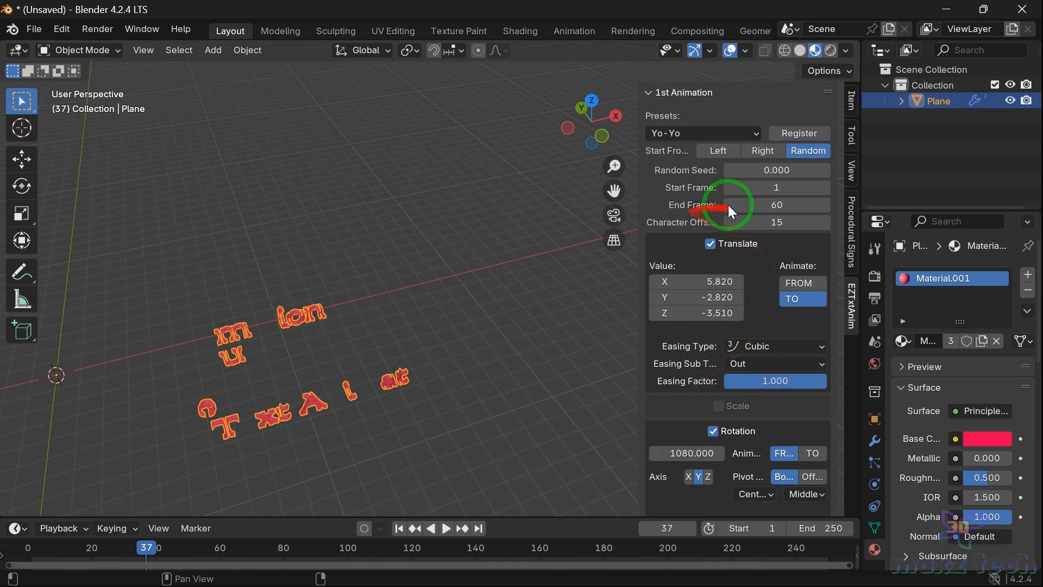
scroll(753, 320, down, 13)
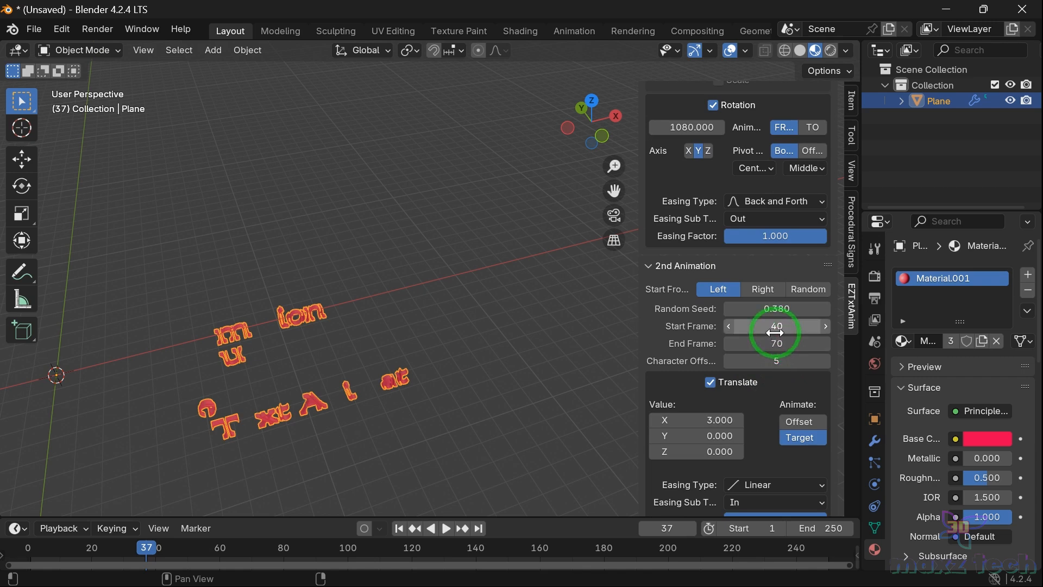
click(775, 328)
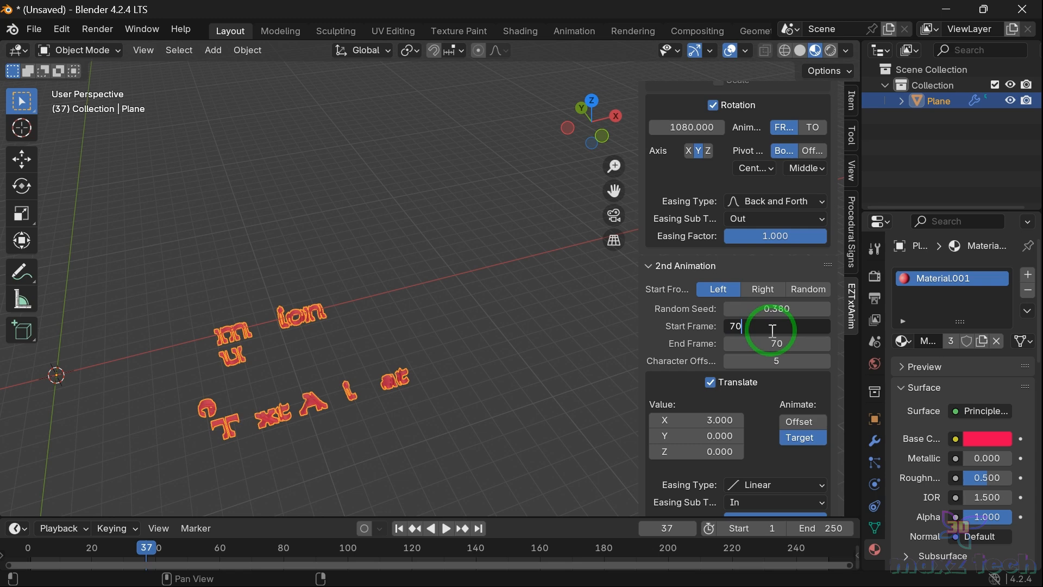
click(774, 344)
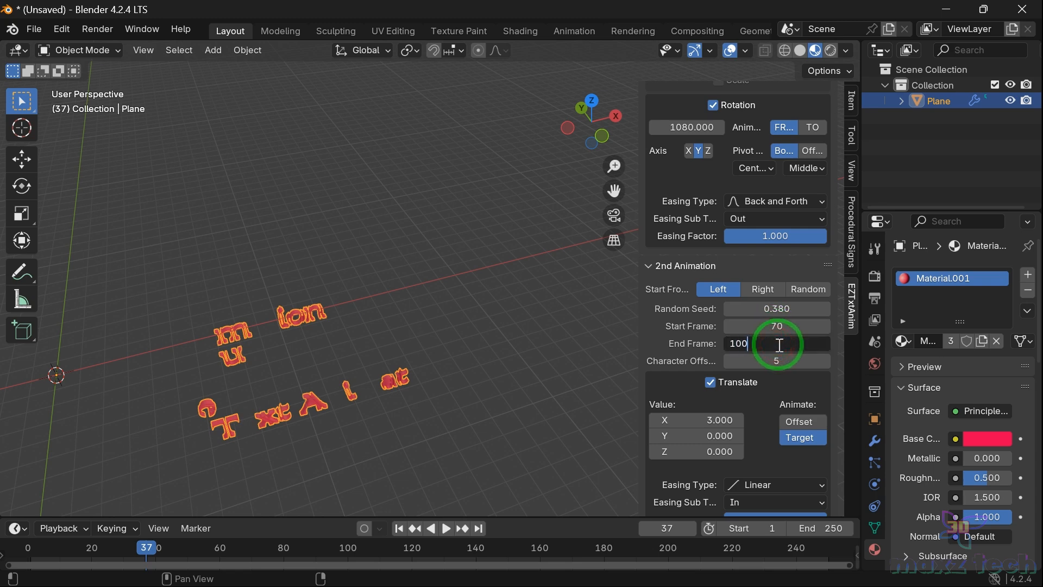
click(486, 364)
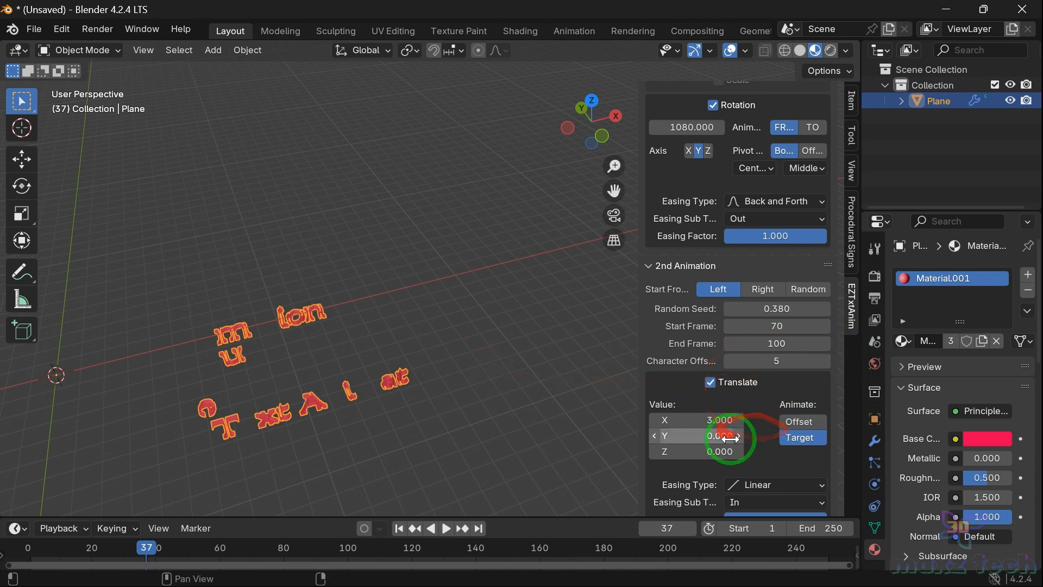
Step: Replay both animations from the first frame
click(29, 543)
key(space)
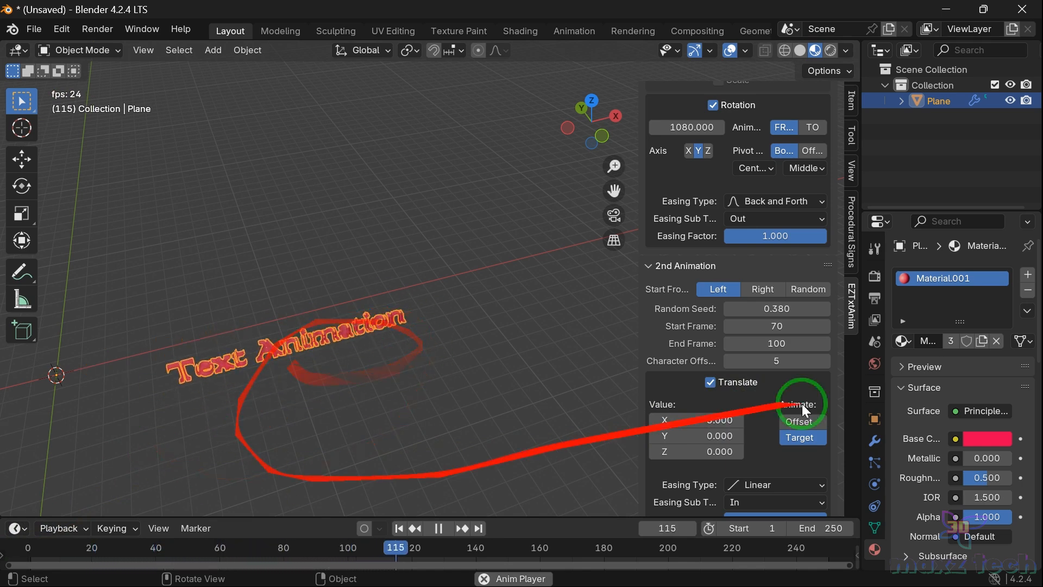
key(space)
Step: Set the second animation's translate easing type to Back and replay from the start
scroll(818, 358, down, 3)
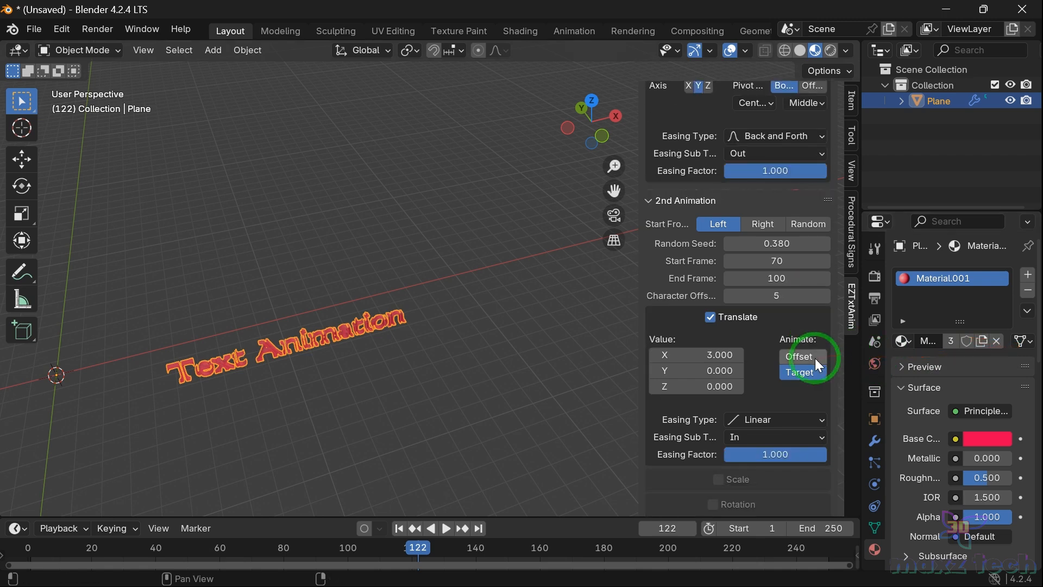
click(783, 413)
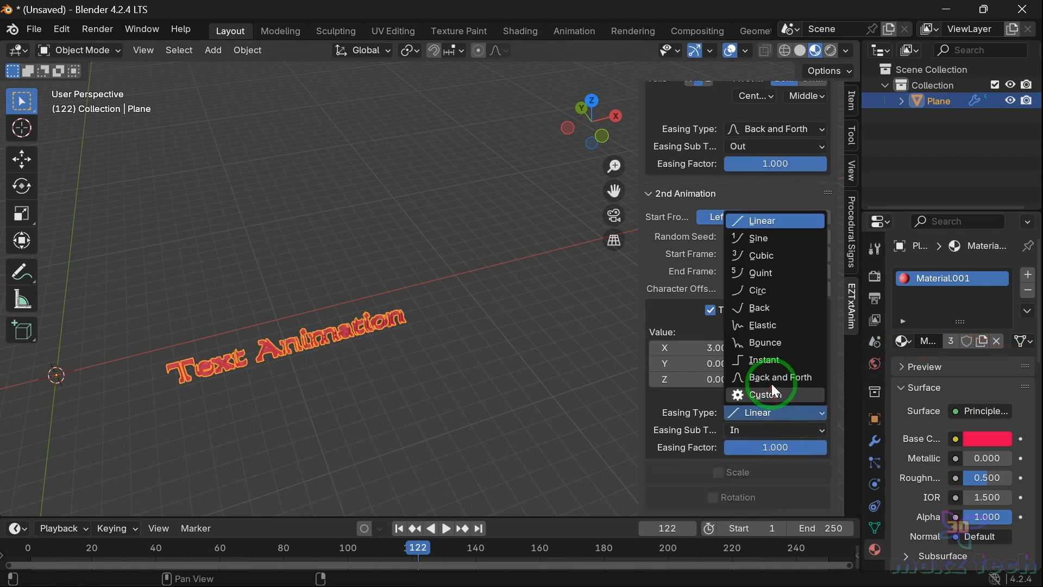
click(755, 308)
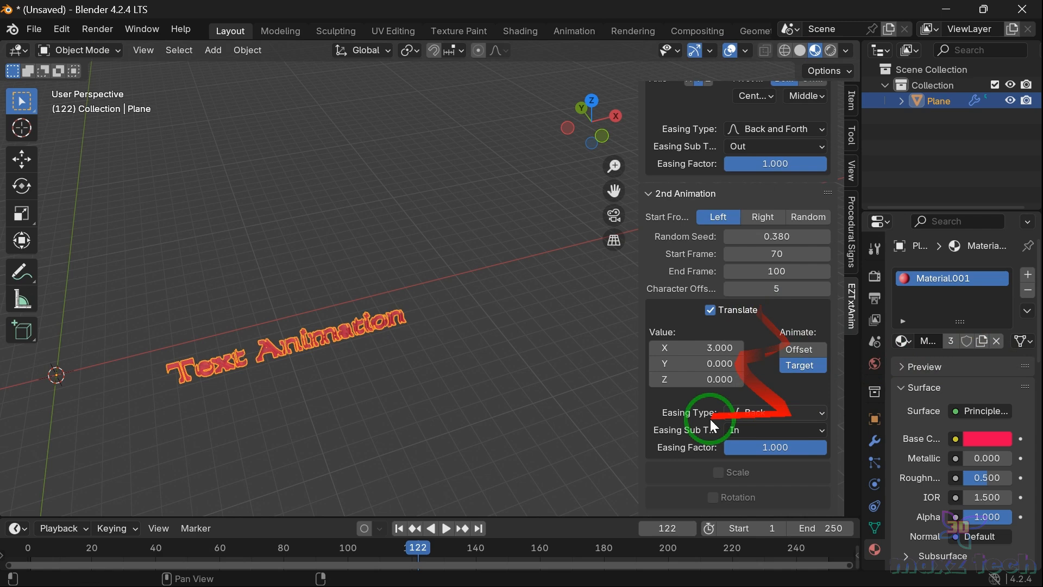
click(25, 544)
key(space)
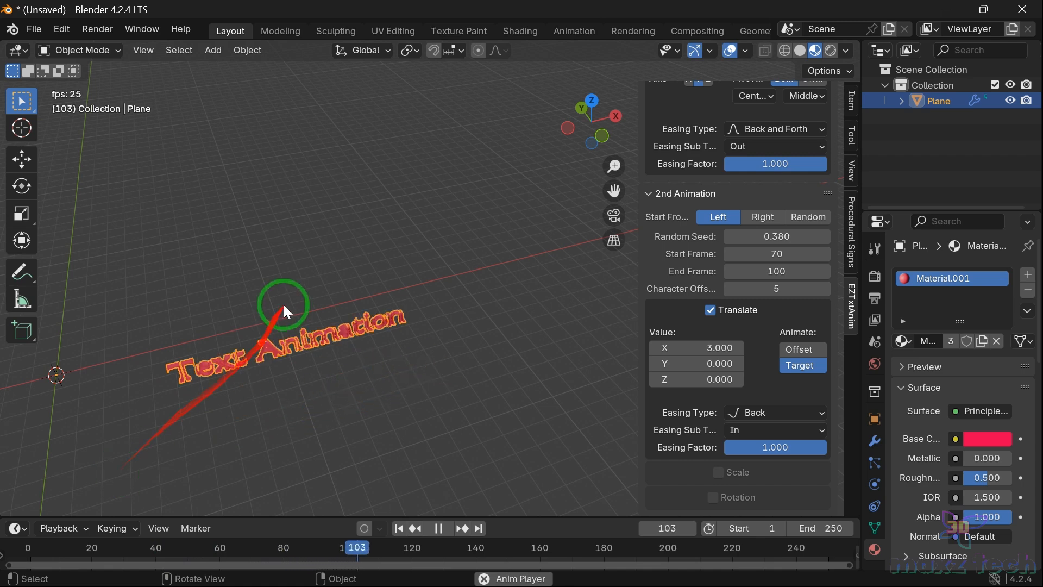
key(space)
Step: Set the second animation's translate easing type to Elastic and replay from the first frame
click(810, 413)
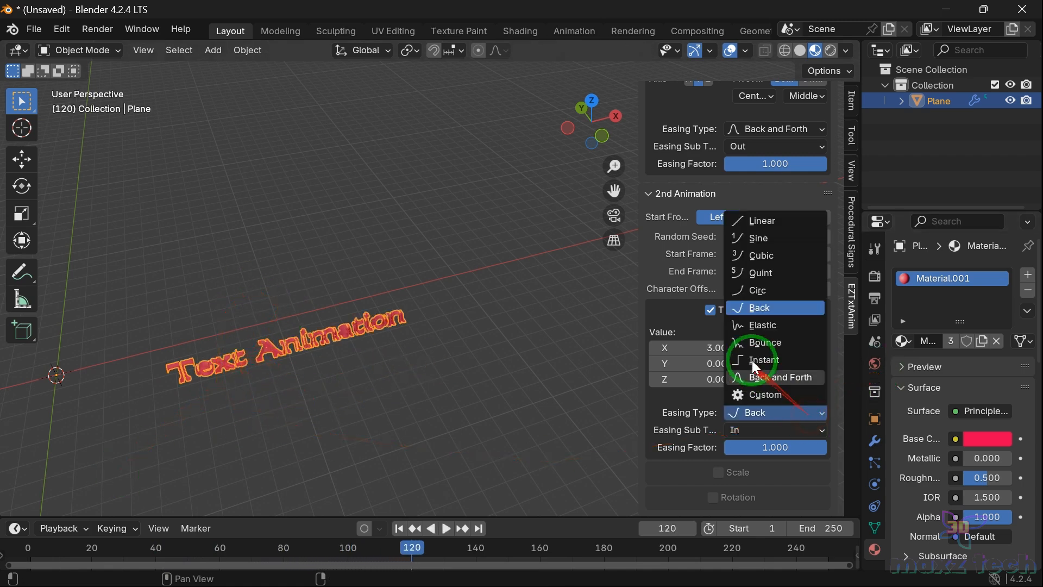
click(759, 328)
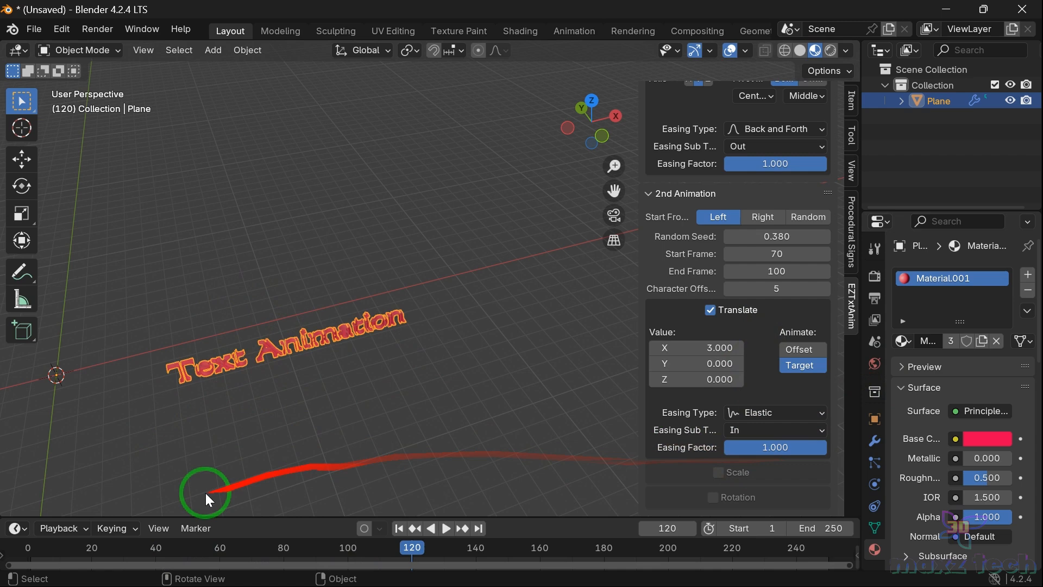
click(24, 553)
key(space)
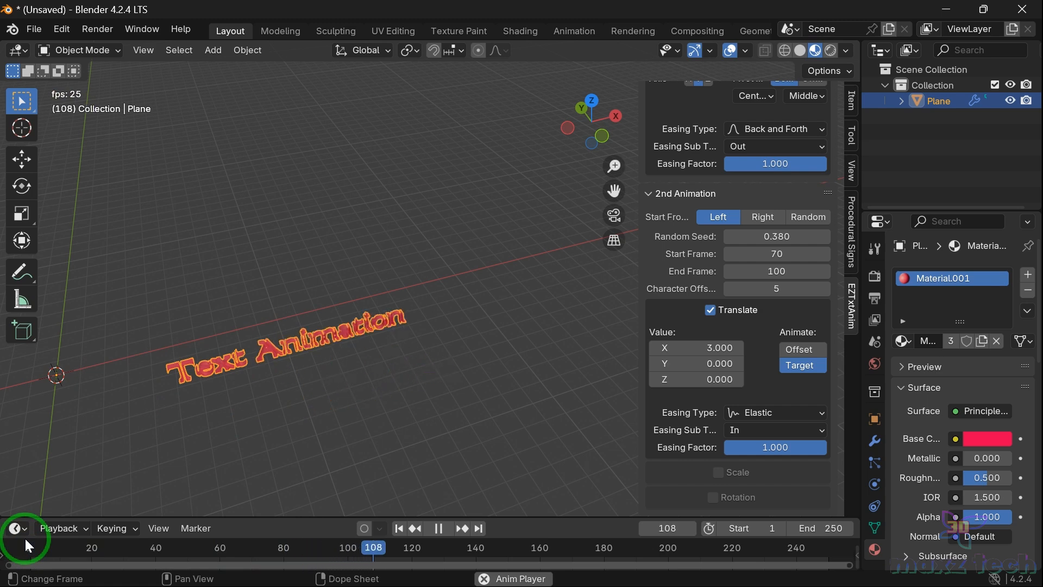
key(space)
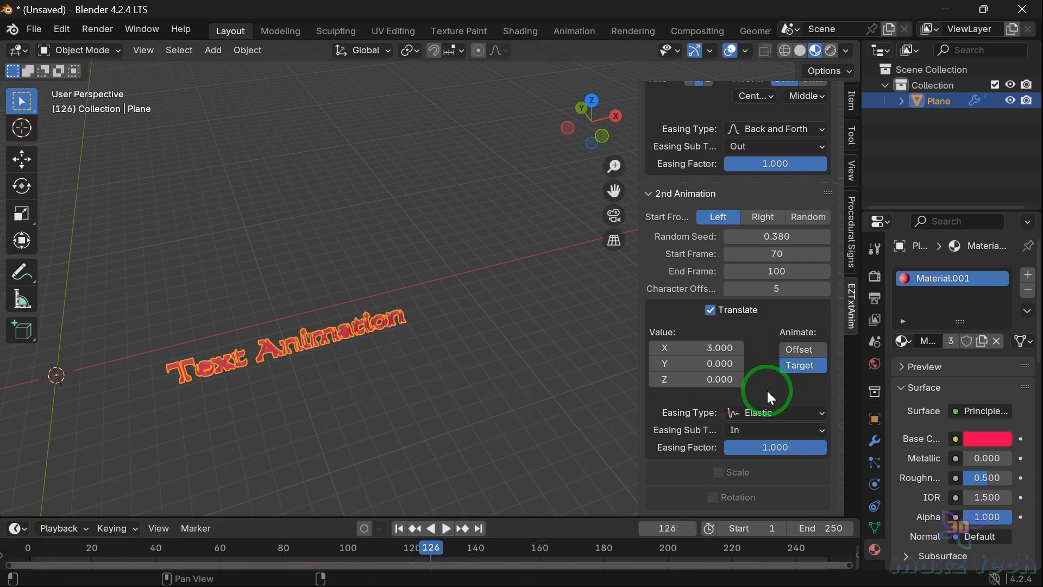
Step: Set the second animation's translate easing type to Sine and replay from the first frame
click(774, 415)
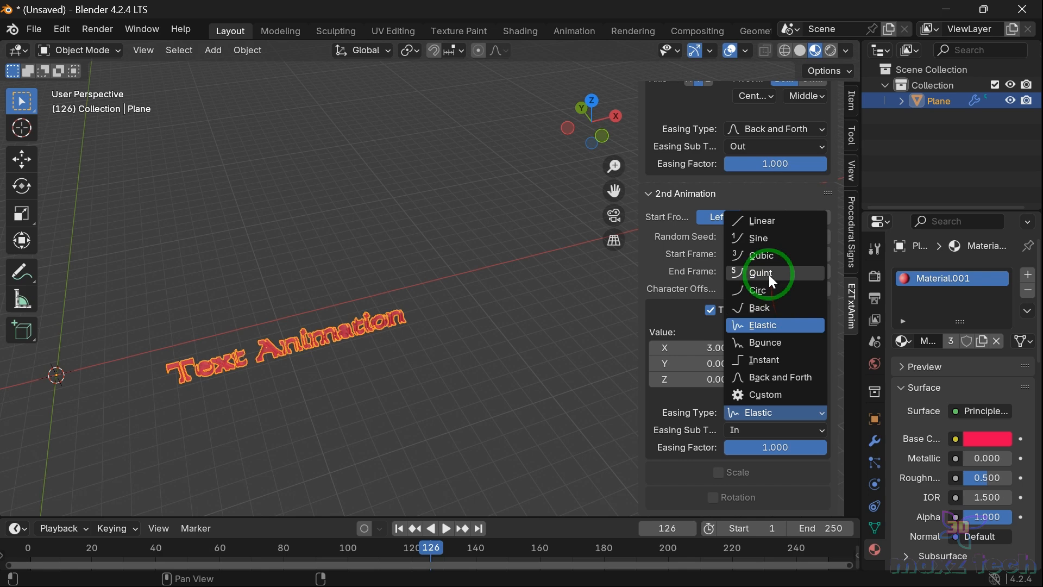
click(761, 238)
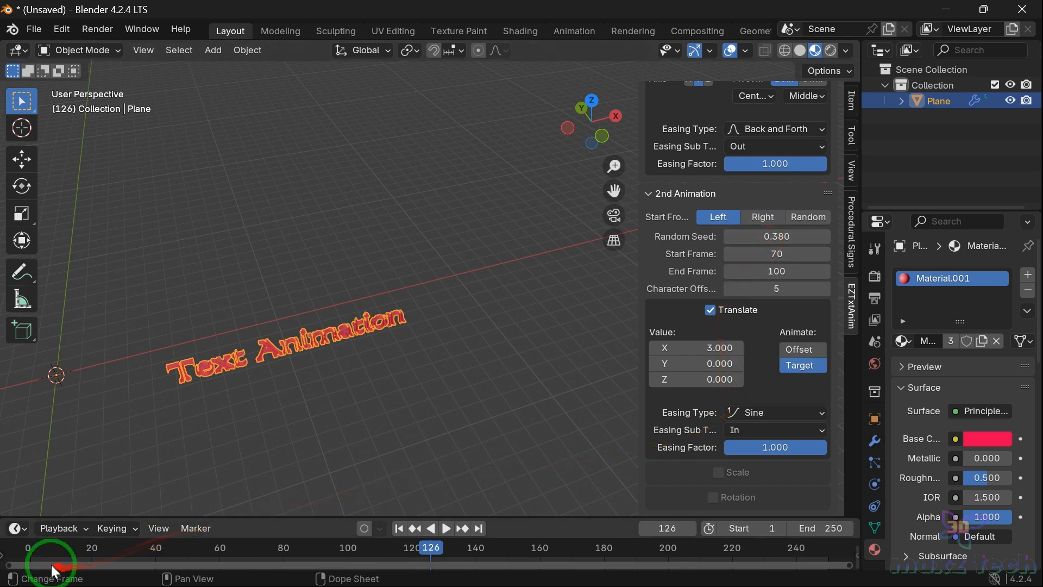
click(24, 548)
key(space)
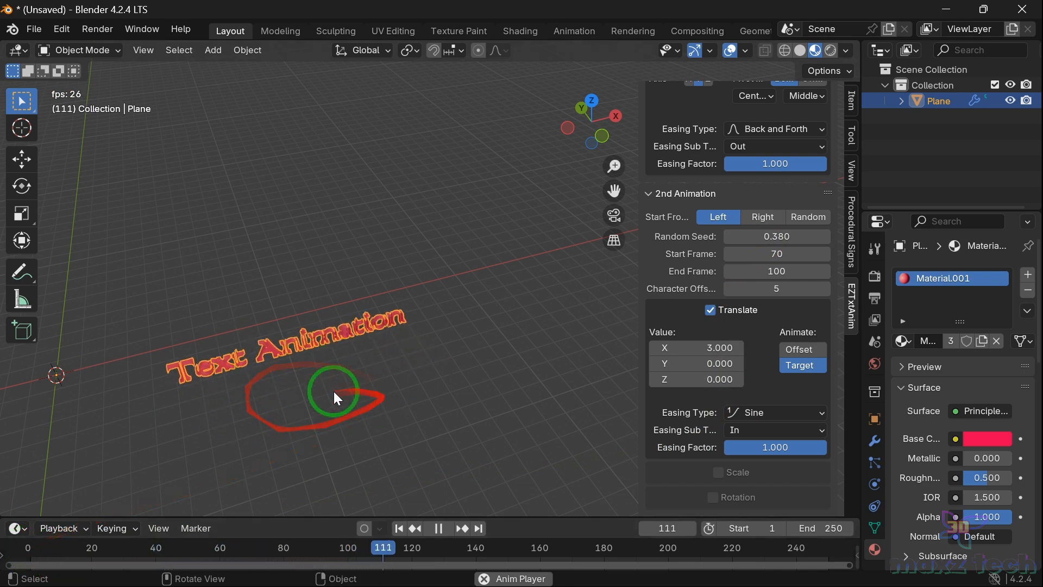
key(space)
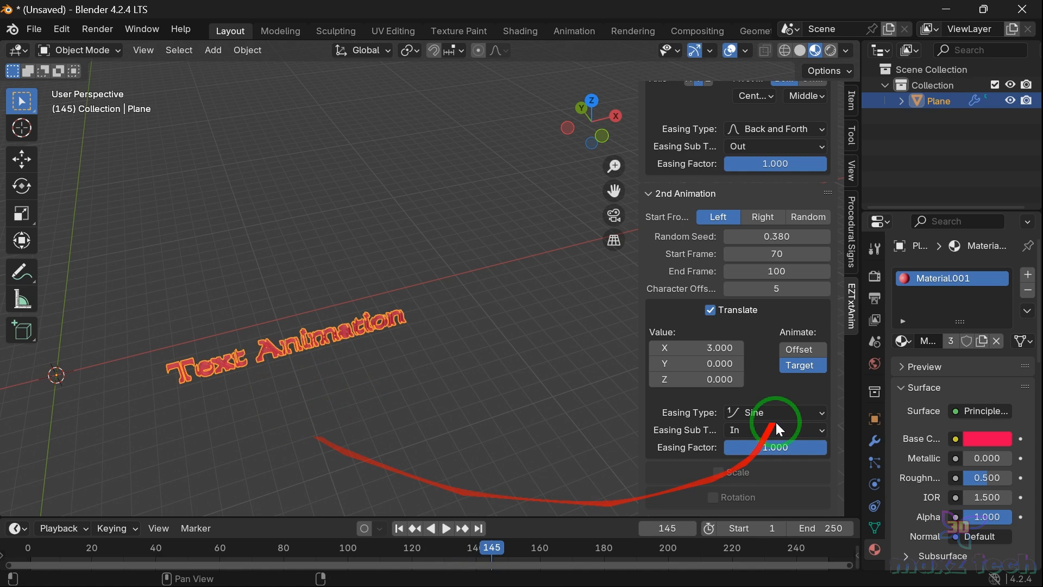
Step: Enable scale on the second animation and set its X and Y scale values to 2.090 and 2.120
click(718, 473)
scroll(749, 438, down, 5)
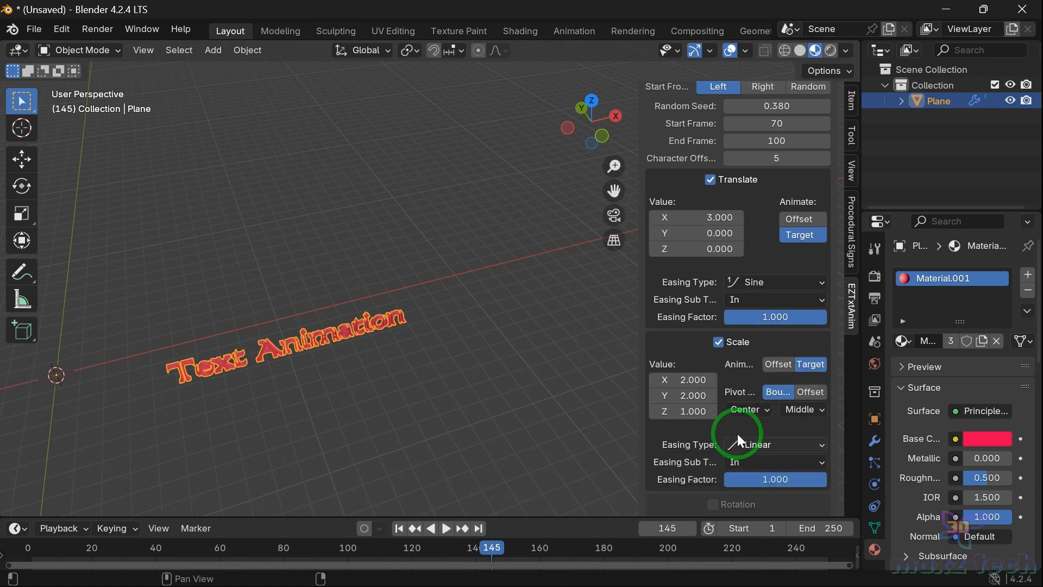
mouse_move(679, 380)
mouse_down()
mouse_move(703, 383)
mouse_move(668, 392)
mouse_move(689, 395)
mouse_up()
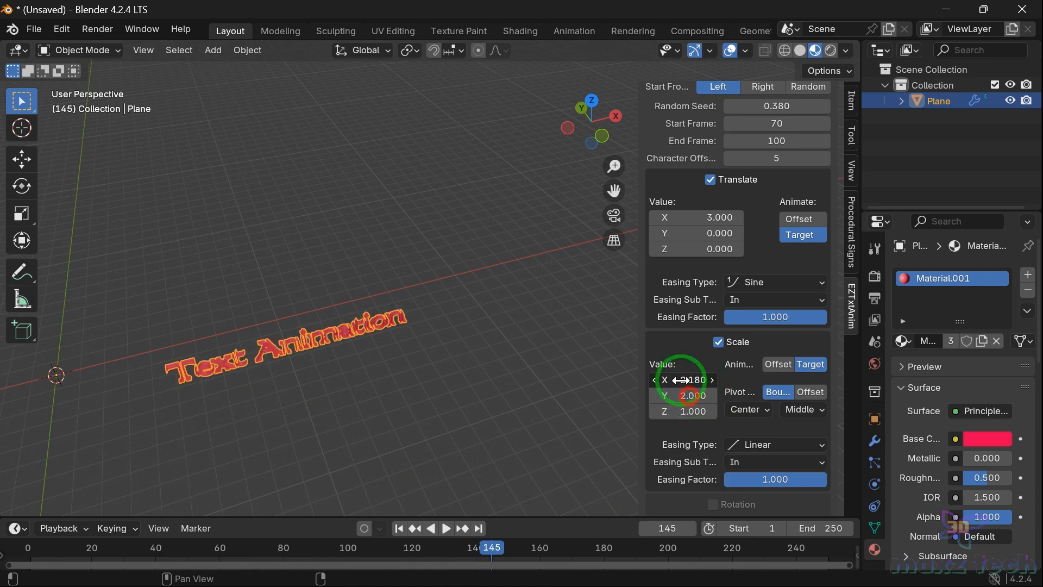
click(309, 547)
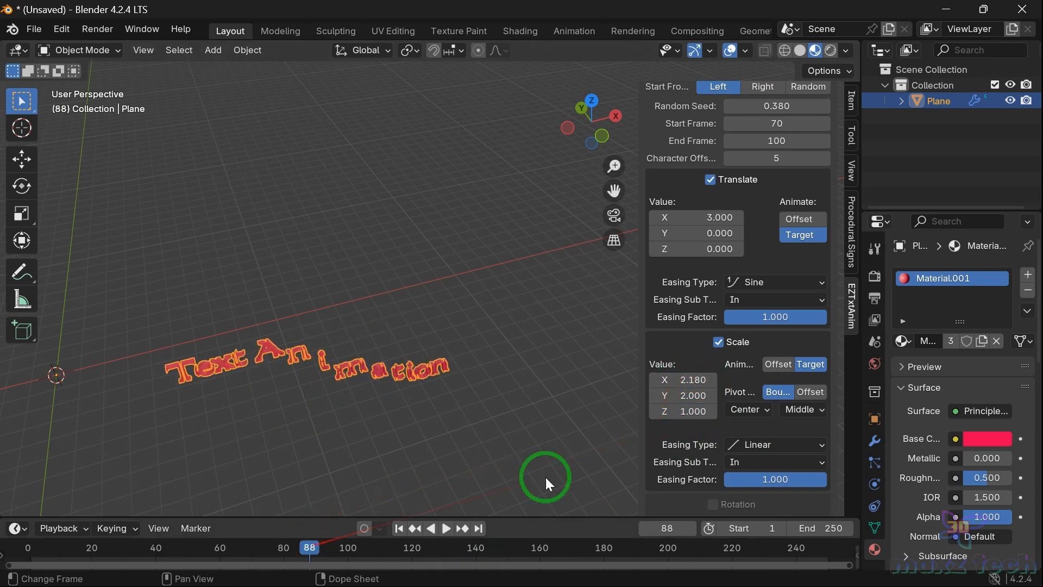
drag(697, 380, 697, 414)
click(588, 430)
key(ctrl+z)
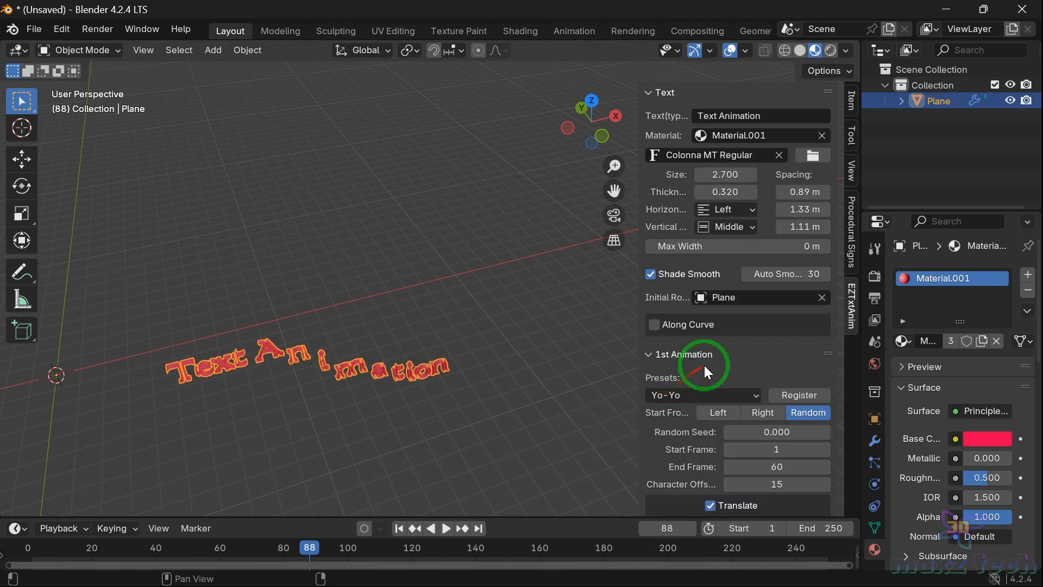
Step: Enable rotation on the second animation and replay from the first frame
scroll(702, 366, down, 12)
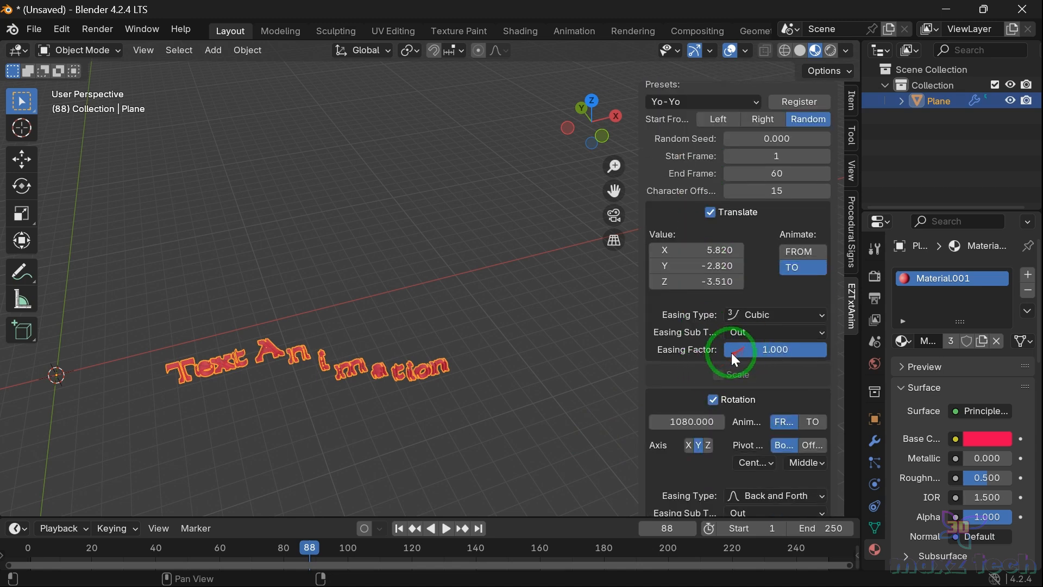
scroll(731, 353, down, 5)
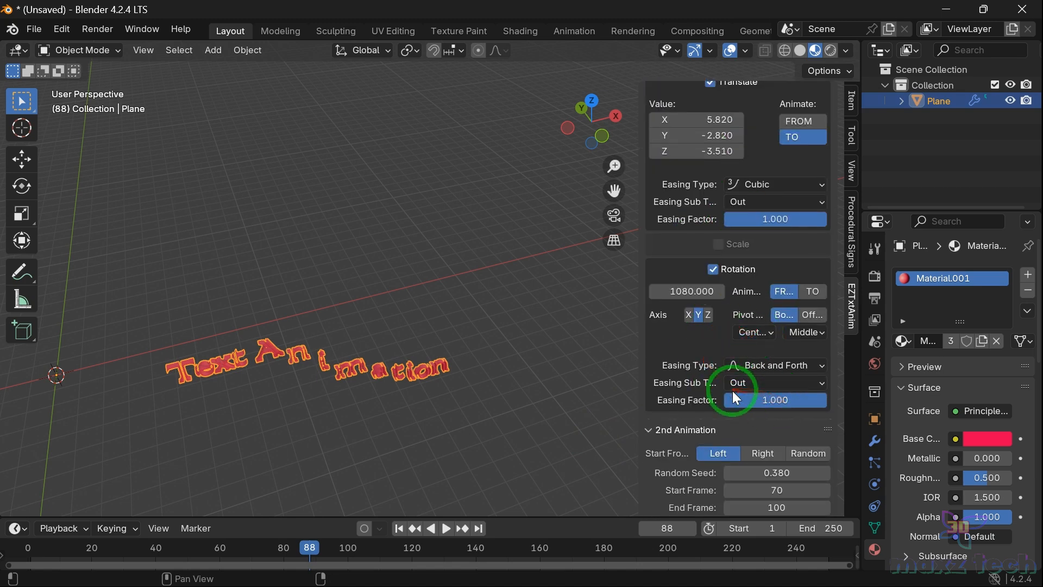
scroll(733, 390, down, 15)
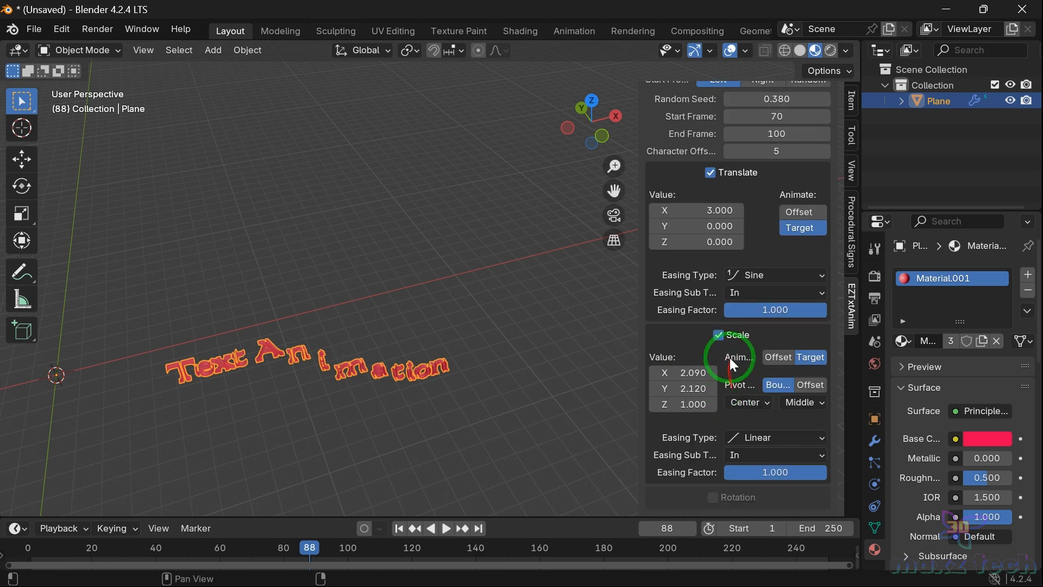
click(717, 498)
scroll(737, 462, down, 4)
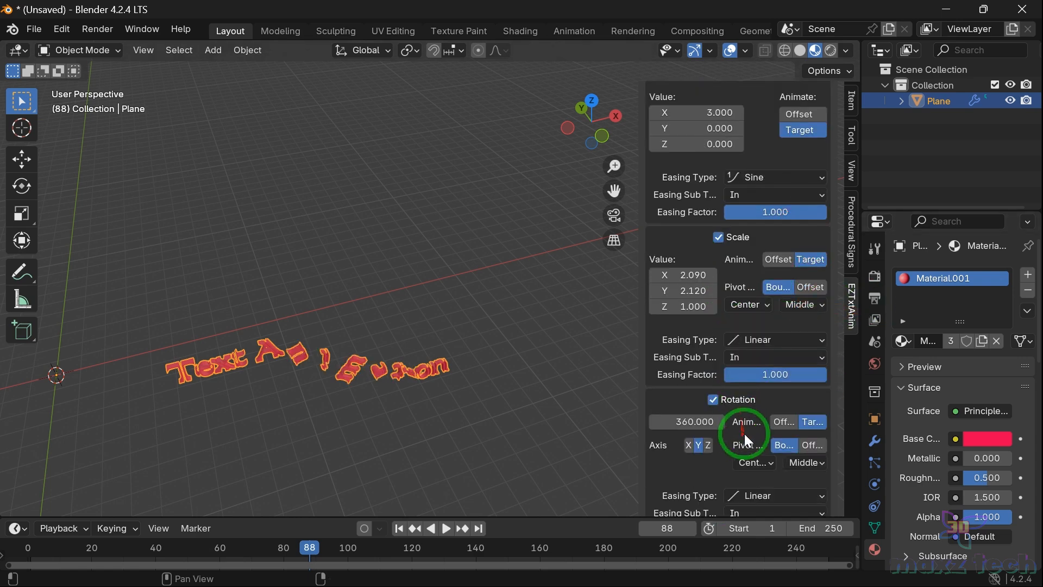
click(30, 548)
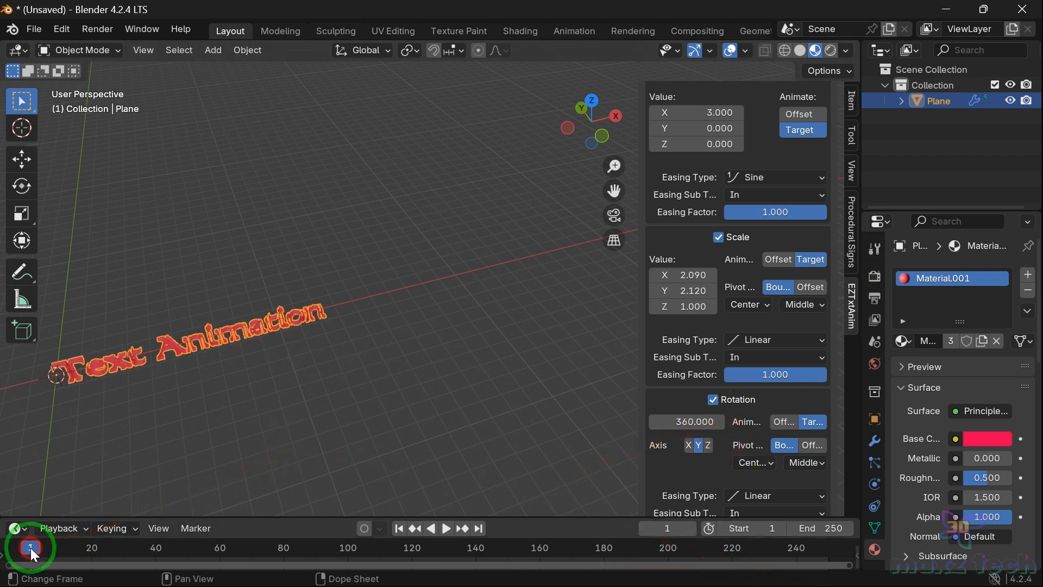
key(space)
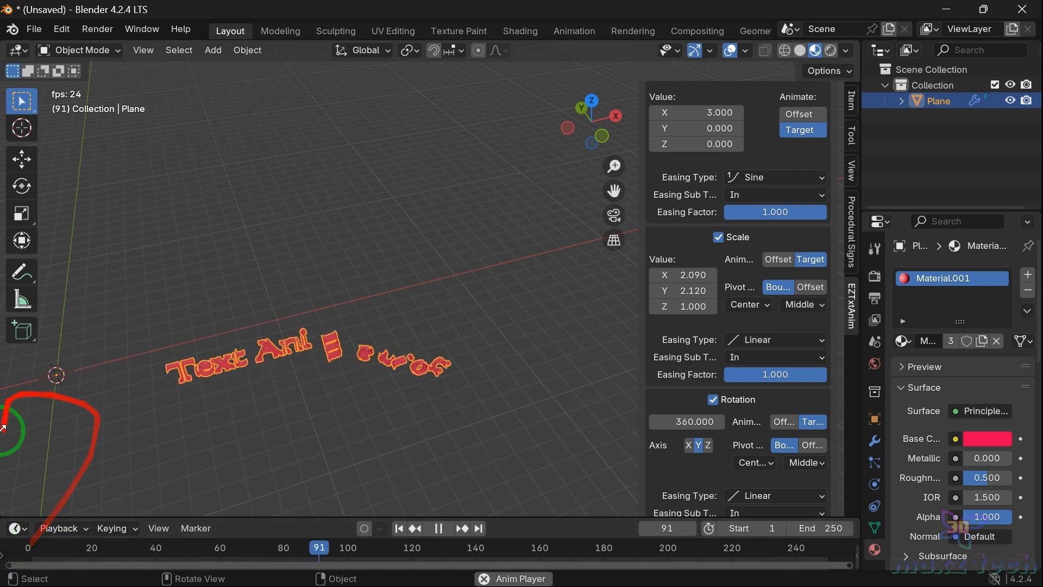
key(space)
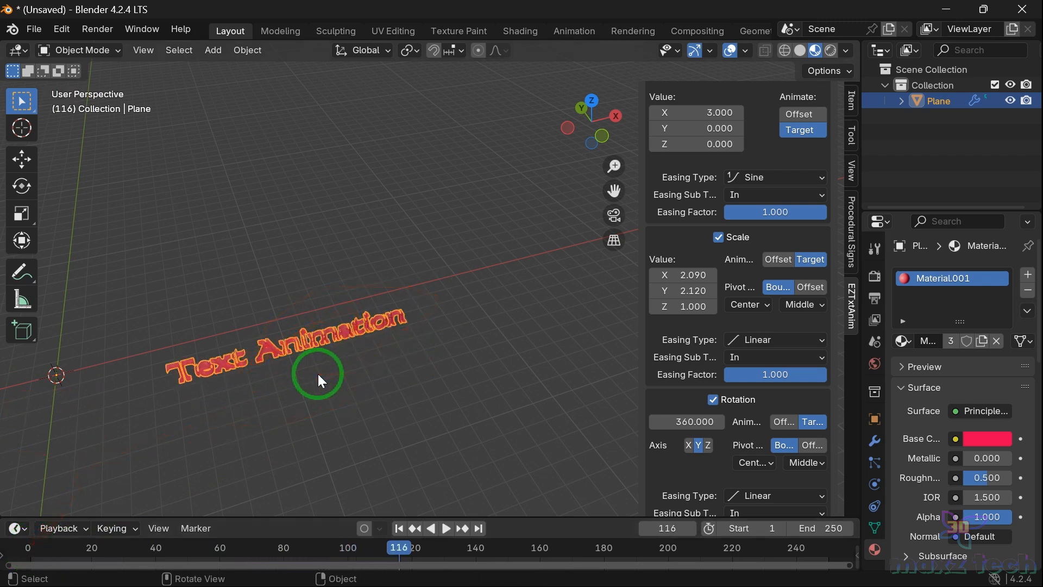
Step: Set the second animation's rotation easing type to Back and replay from the first frame
drag(318, 374, 513, 389)
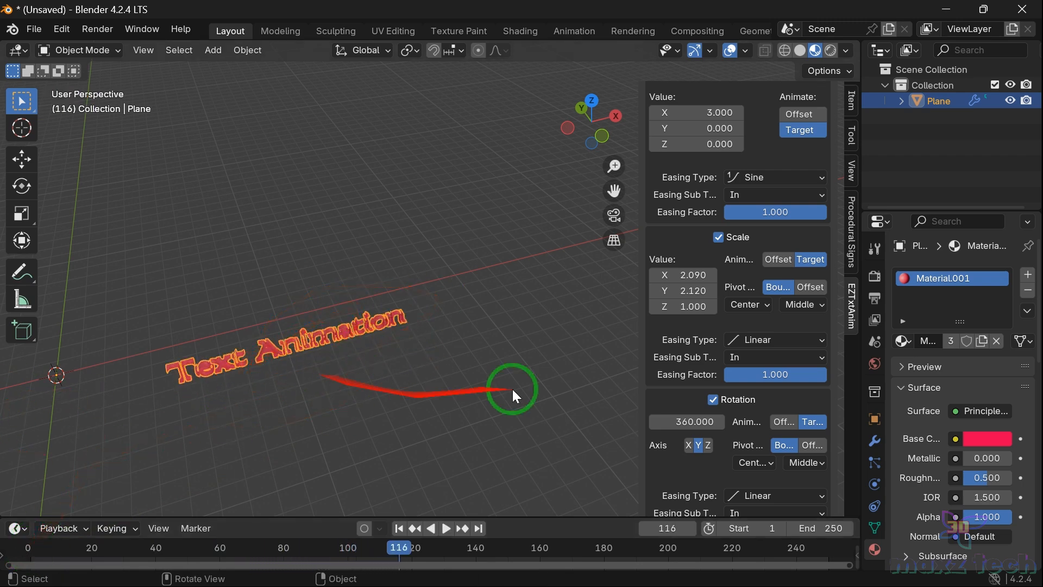
scroll(704, 357, down, 2)
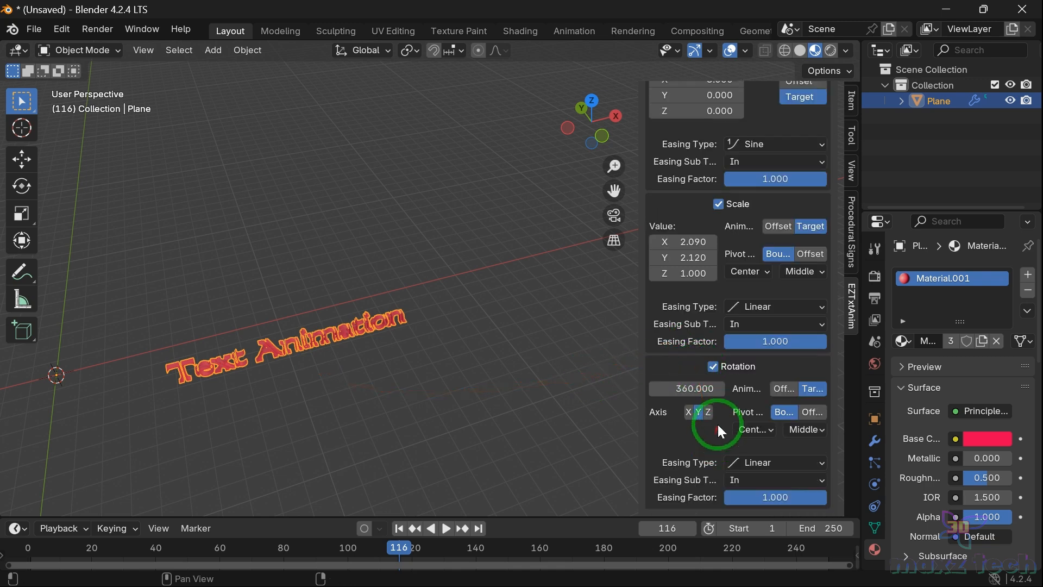
click(771, 465)
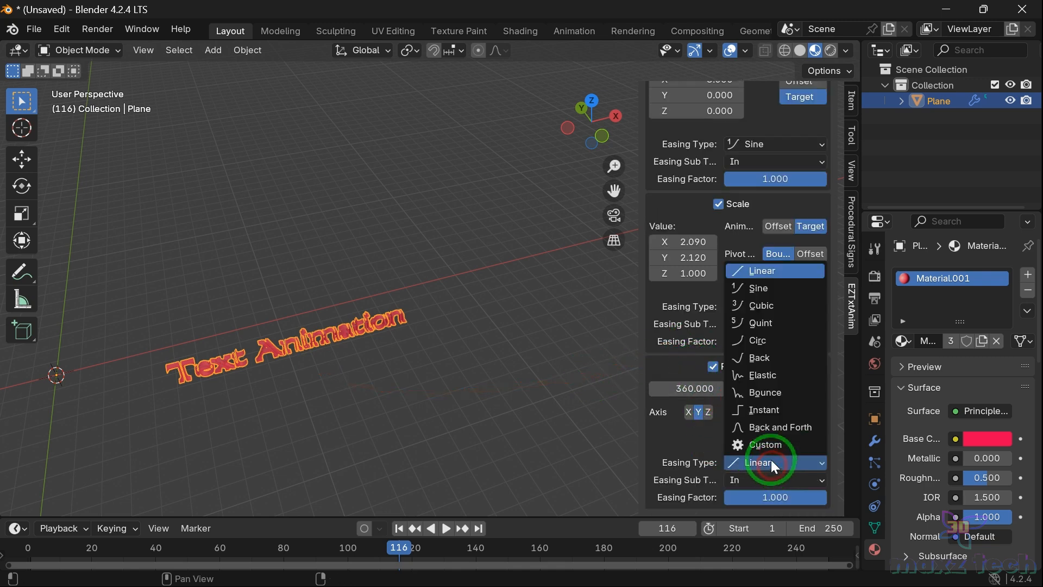
click(767, 360)
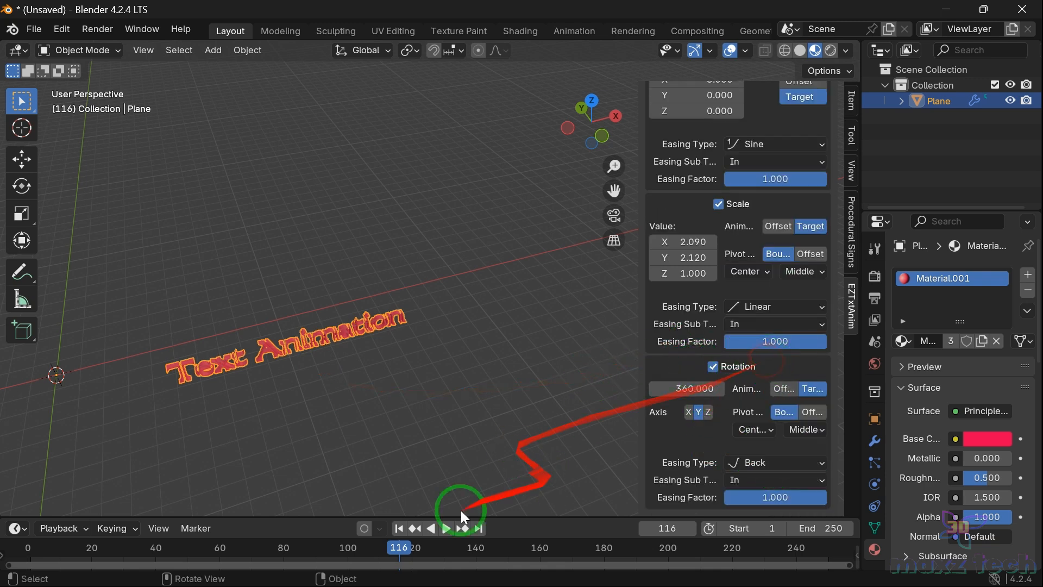
click(28, 546)
key(space)
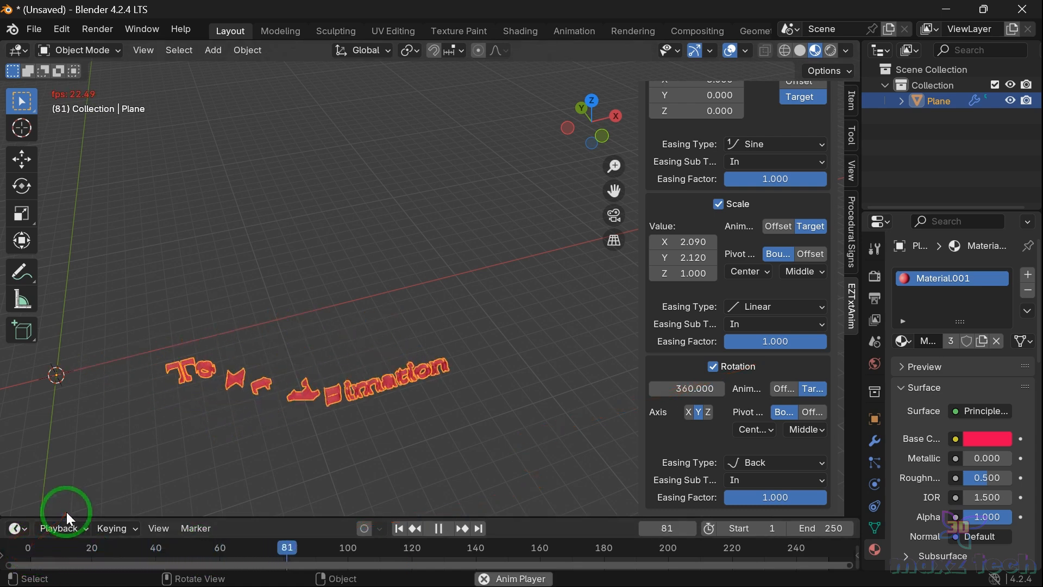
key(space)
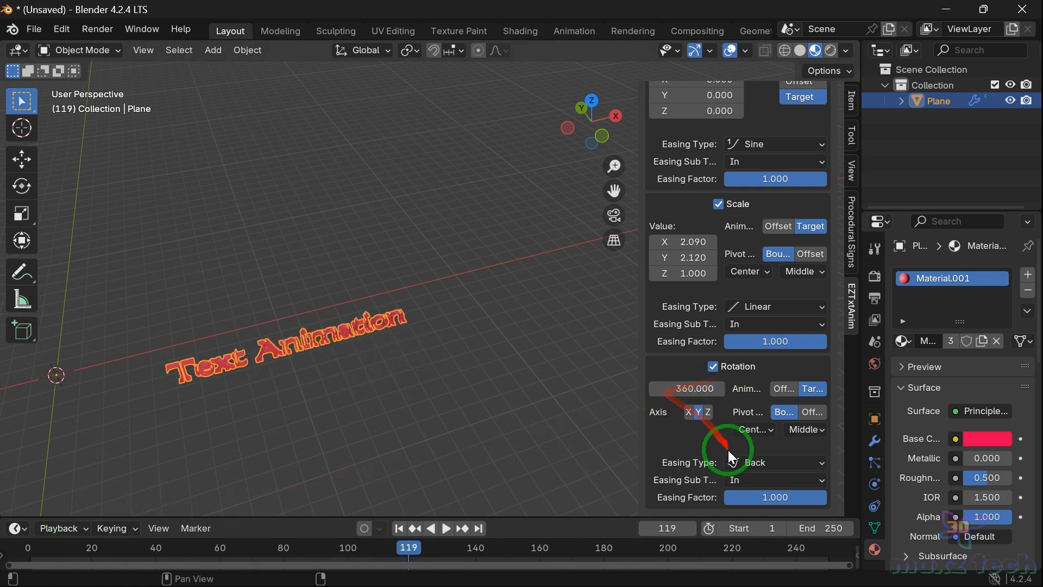
Step: Set the second animation's rotation easing type to Bounce and replay from the first frame
click(728, 456)
click(756, 393)
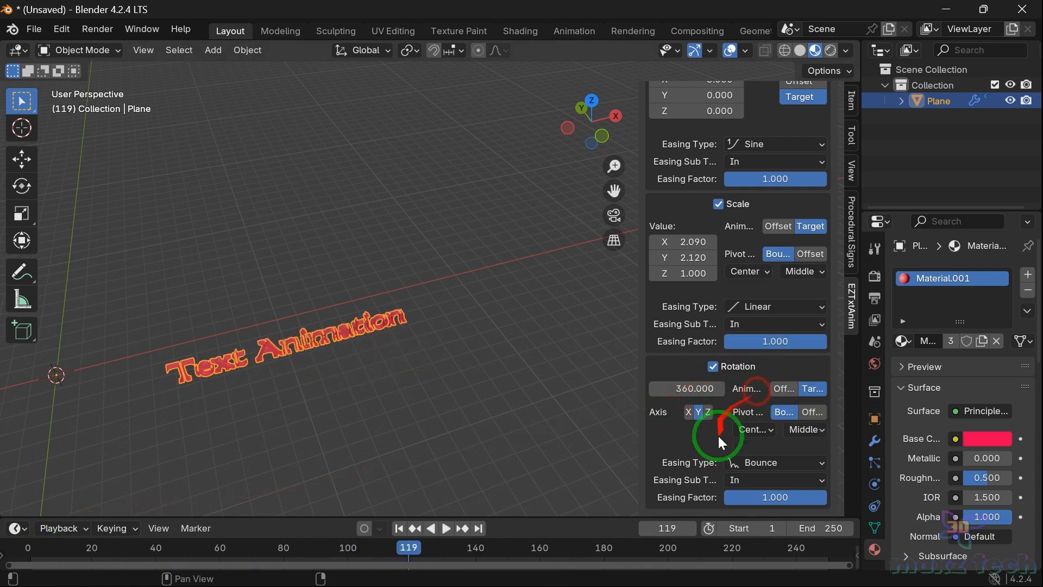
click(28, 552)
key(space)
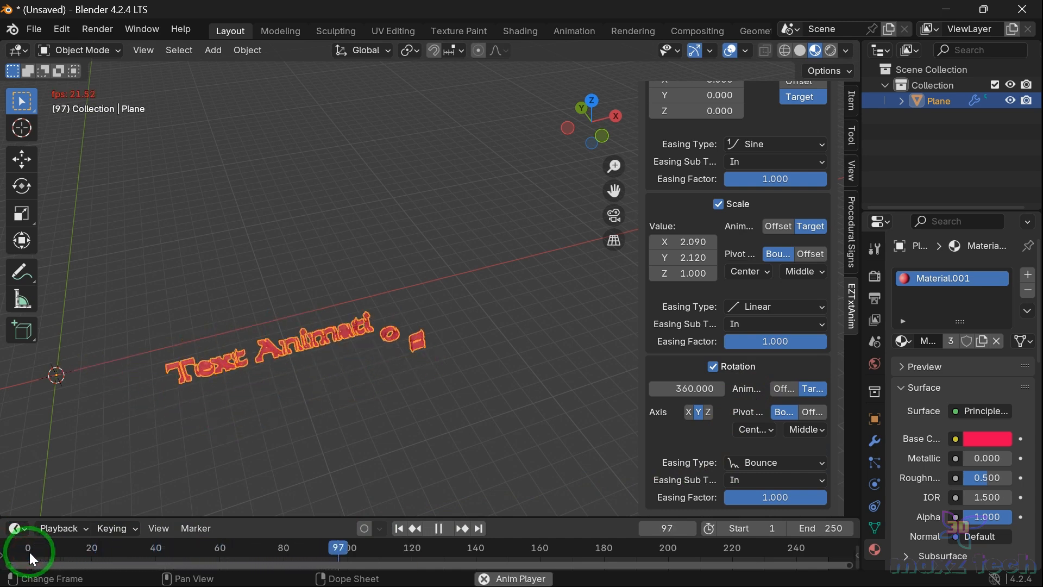
key(space)
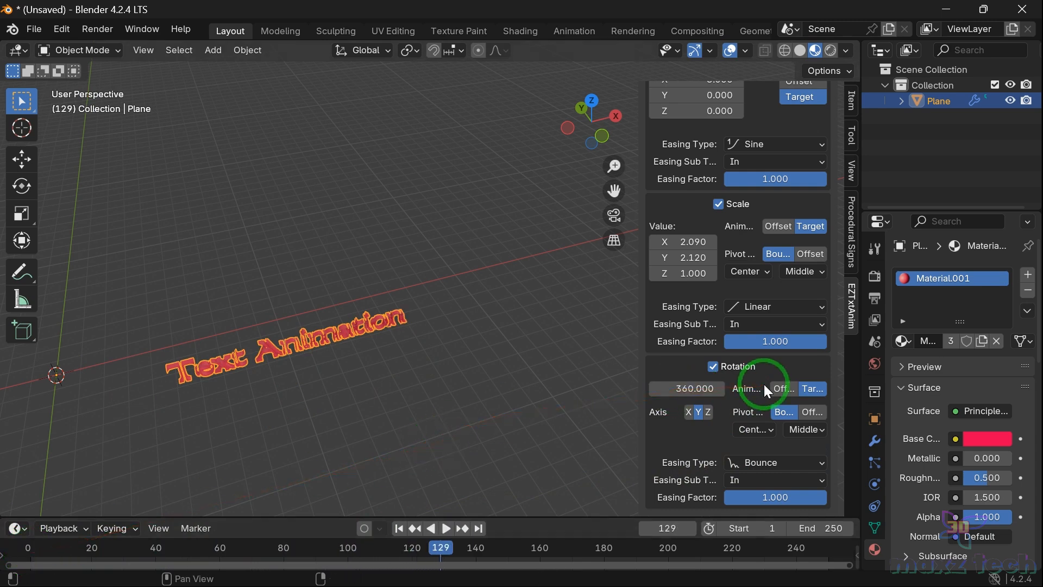
Step: Set the rotation easing sub type to Out and replay from the first frame
click(796, 474)
click(777, 508)
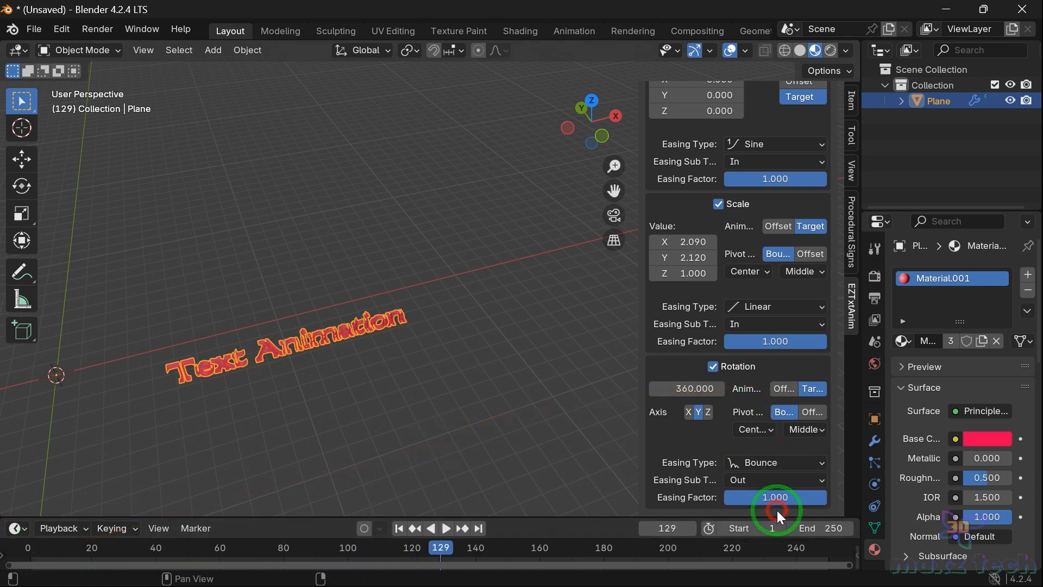
click(27, 552)
key(space)
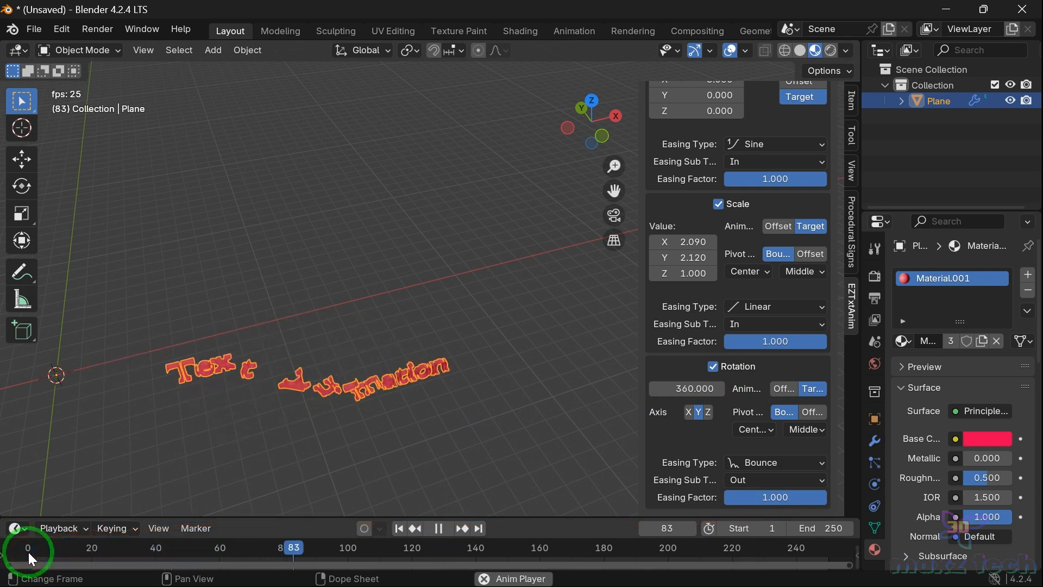
key(space)
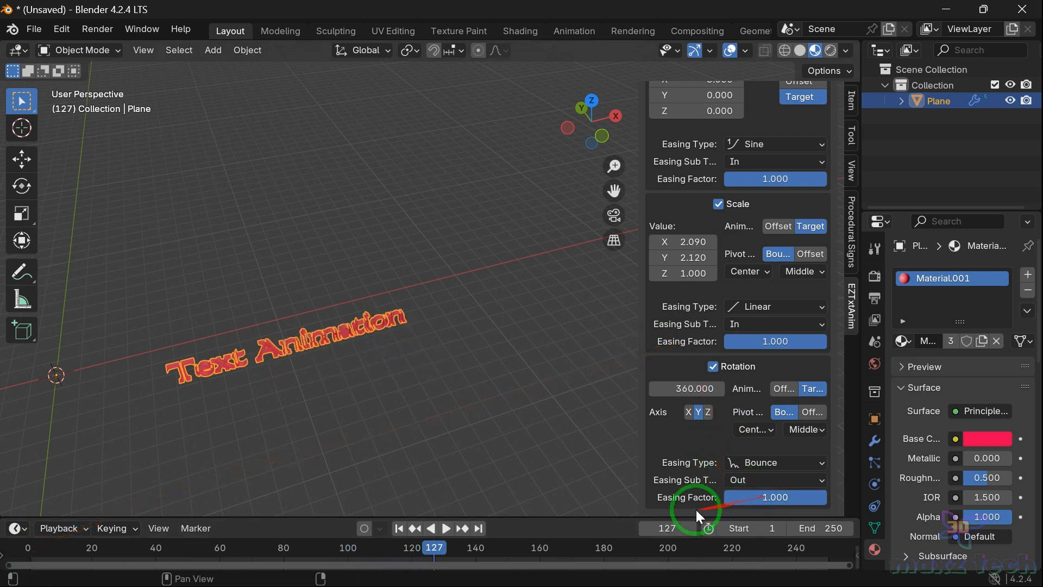
Step: Set the rotation easing factor to 3 and replay the animation from the first frame
double_click(767, 497)
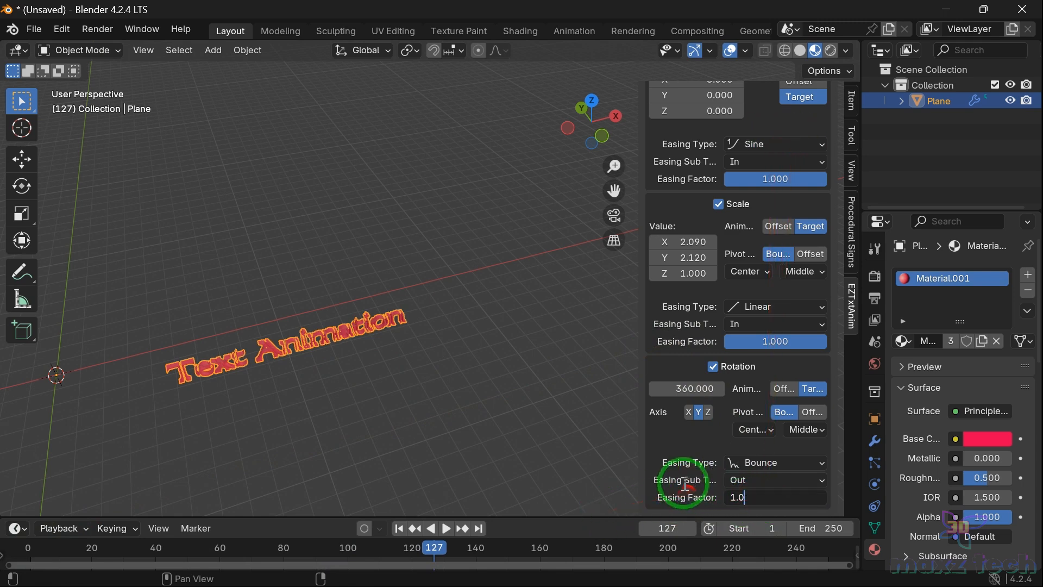
key(Return)
double_click(791, 500)
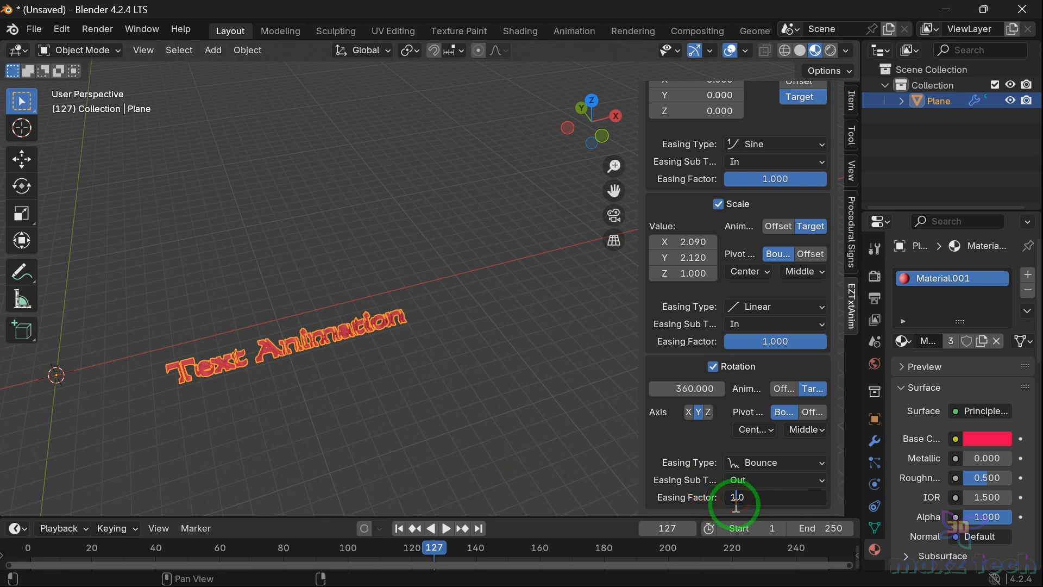
text(3)
key(Return)
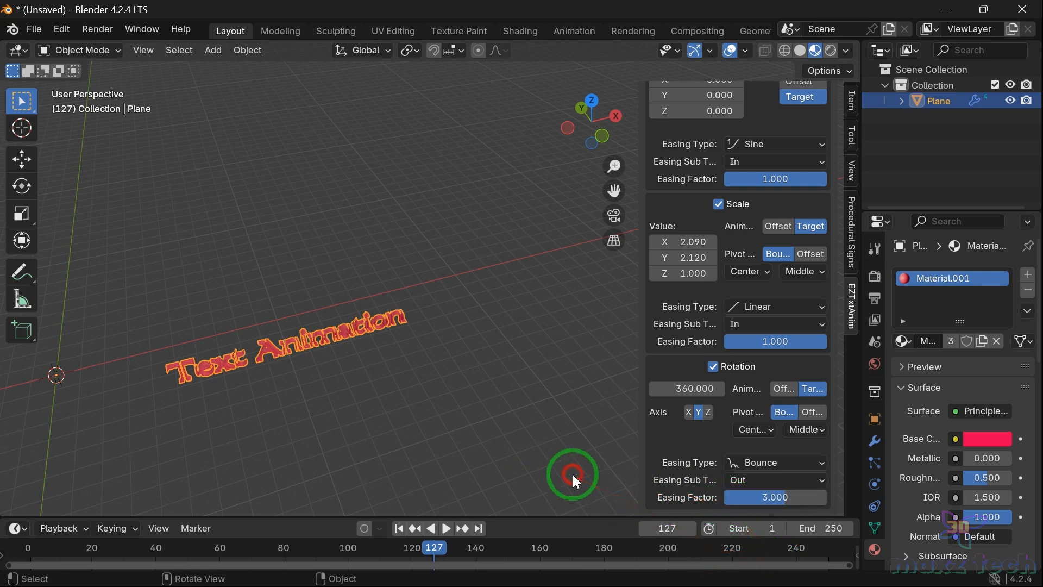
click(27, 550)
key(space)
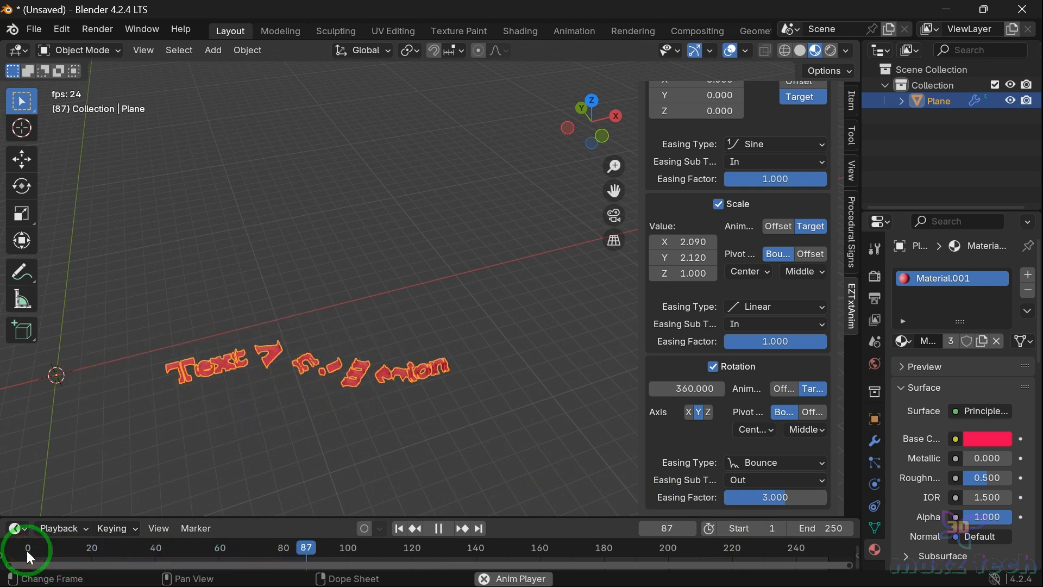
Step: Stop playback and change the first animation's preset to Fly In Twist
key(space)
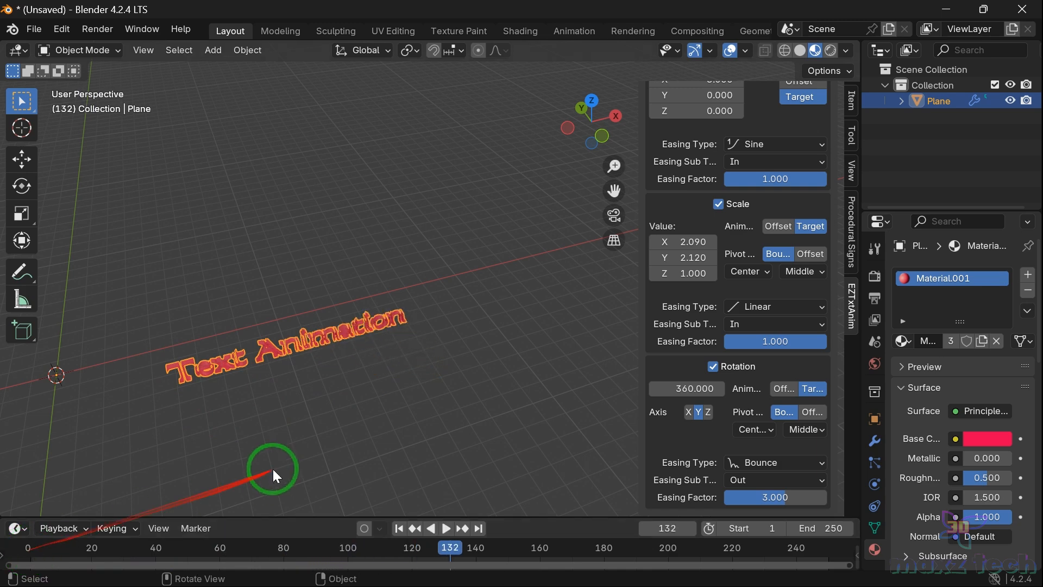
scroll(710, 387, up, 5)
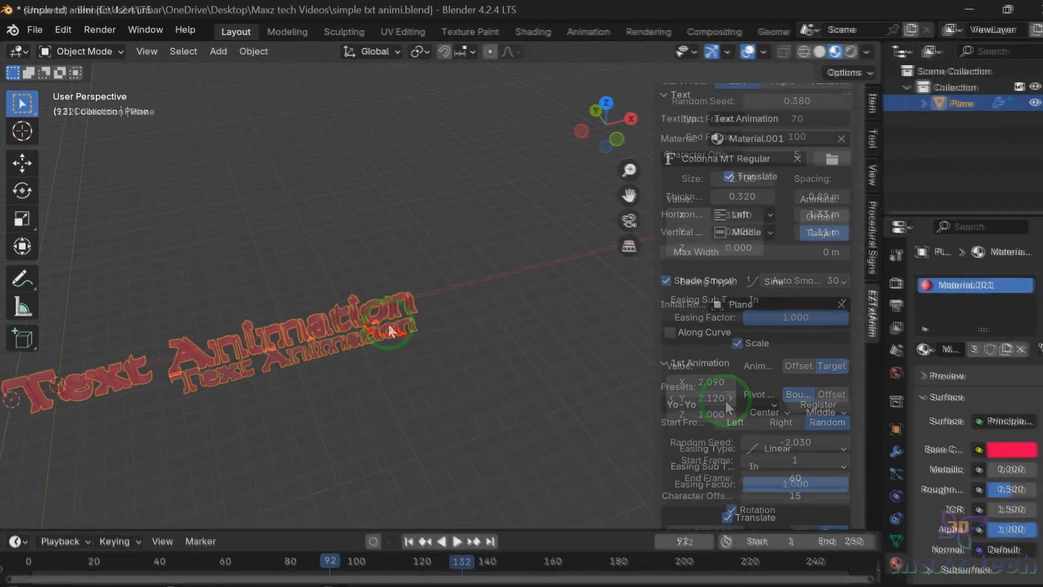
scroll(731, 336, down, 3)
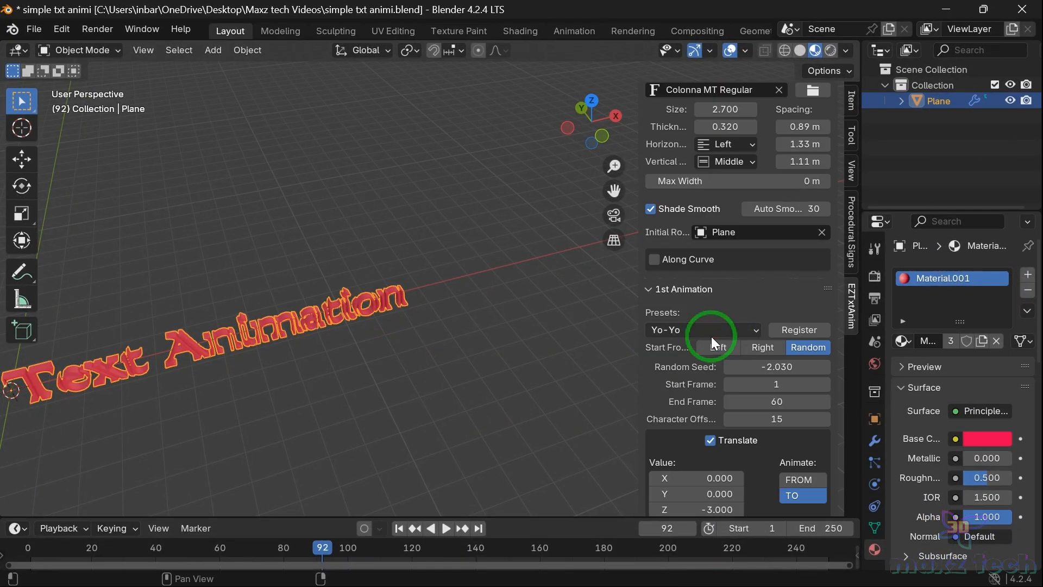
click(712, 332)
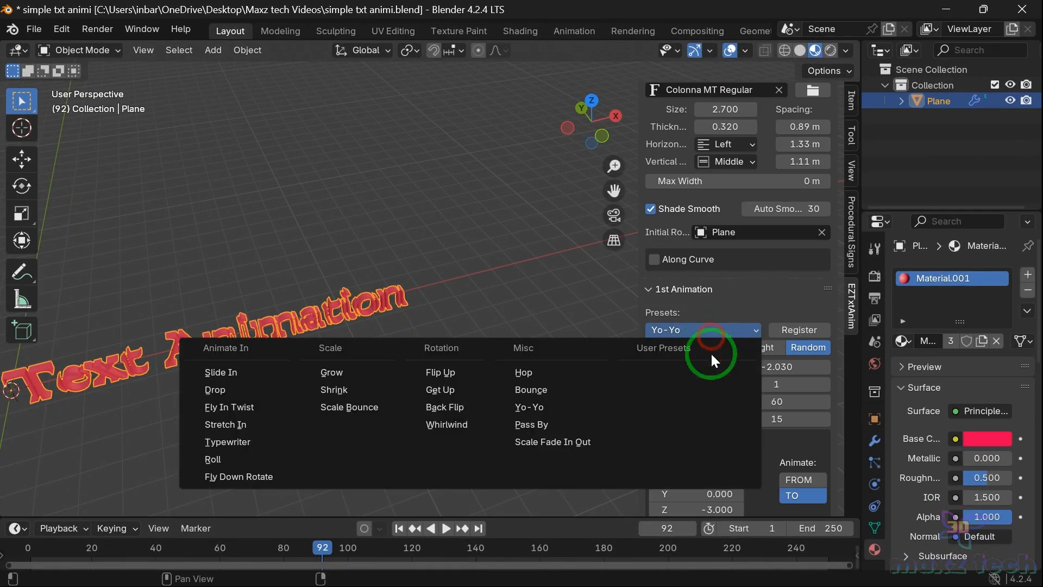
click(247, 405)
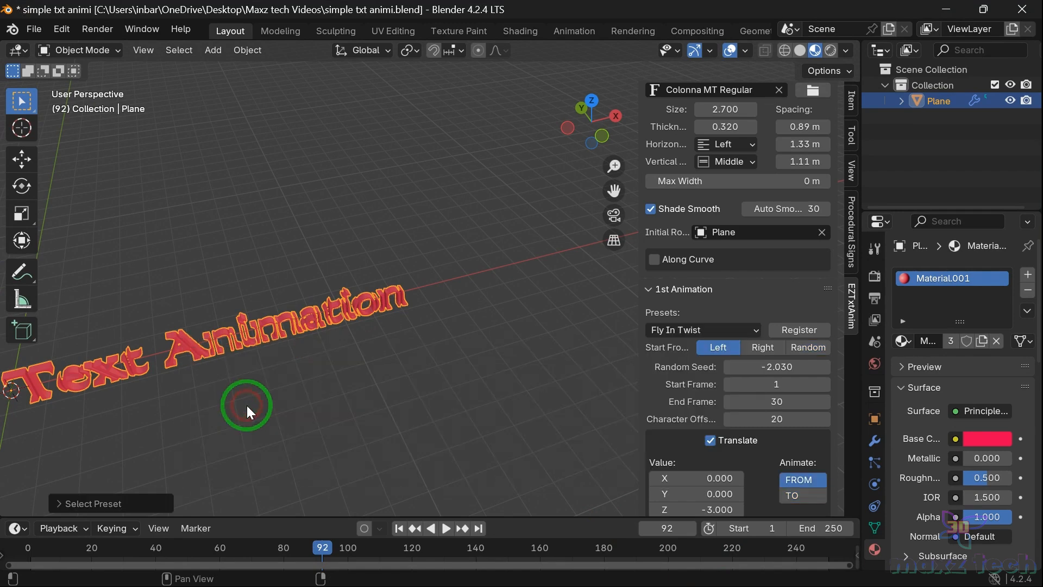
Step: Replay the Fly In Twist animation from the first frame and stop it
click(27, 549)
key(space)
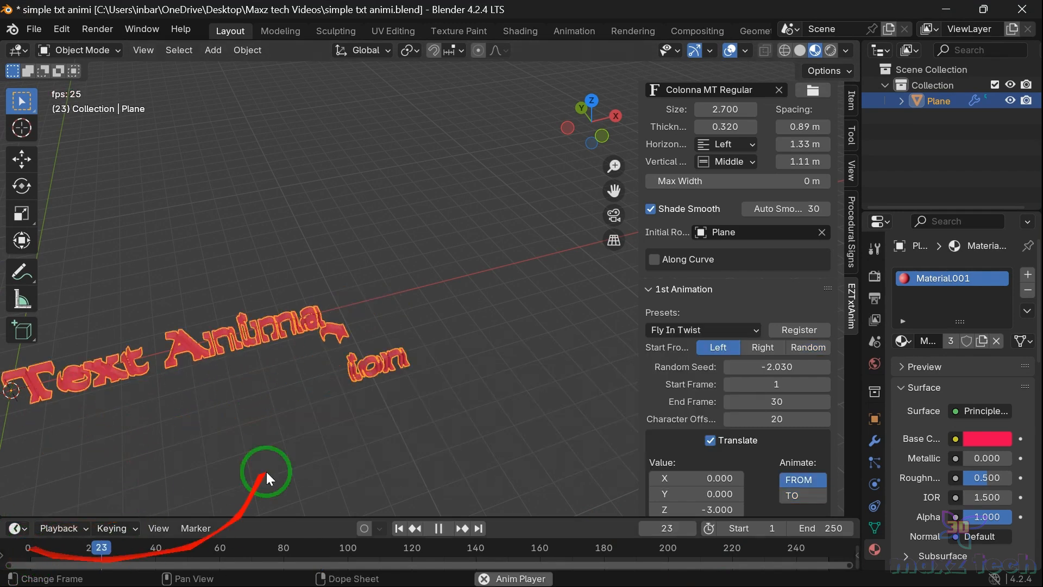
key(space)
Step: Enable Translate and Rotation for the second animation
scroll(801, 405, down, 12)
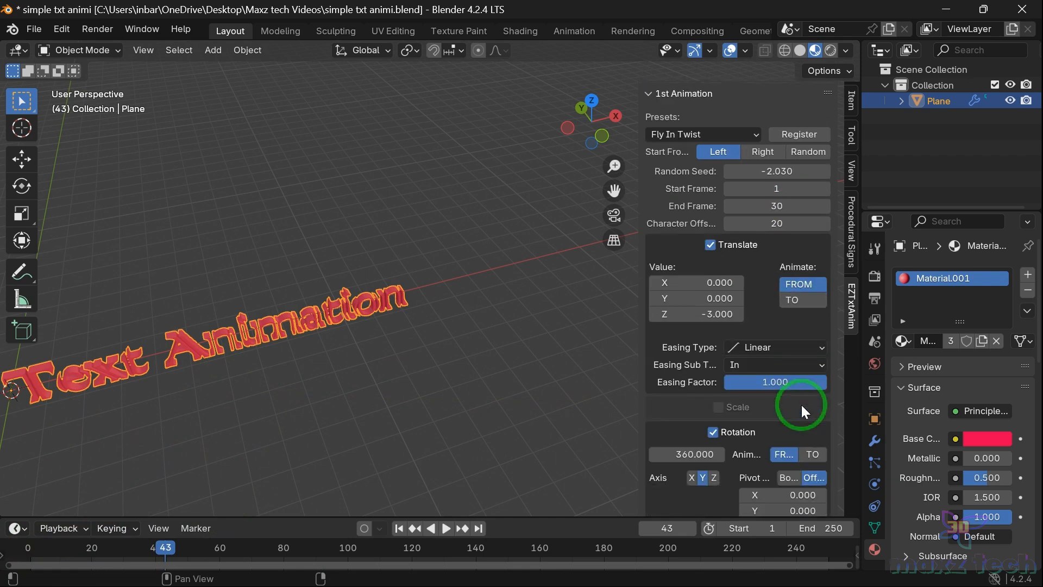
scroll(801, 405, down, 5)
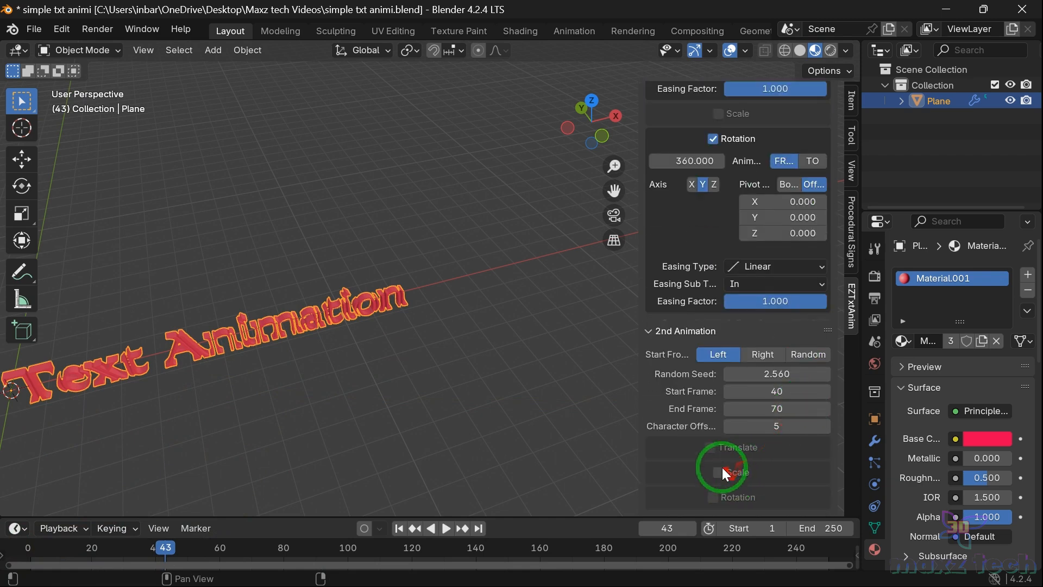
click(715, 447)
scroll(756, 443, down, 6)
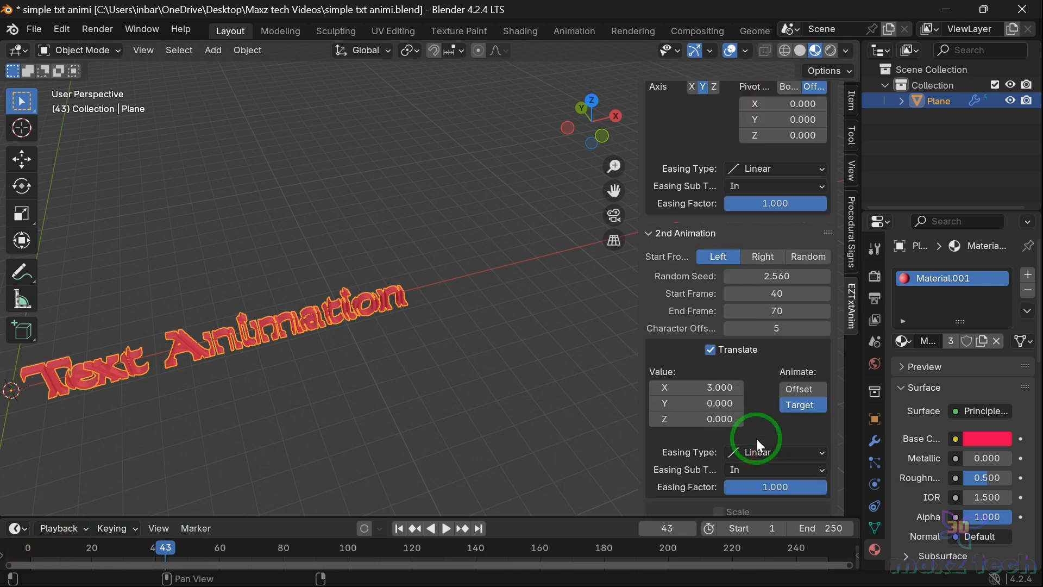
click(715, 501)
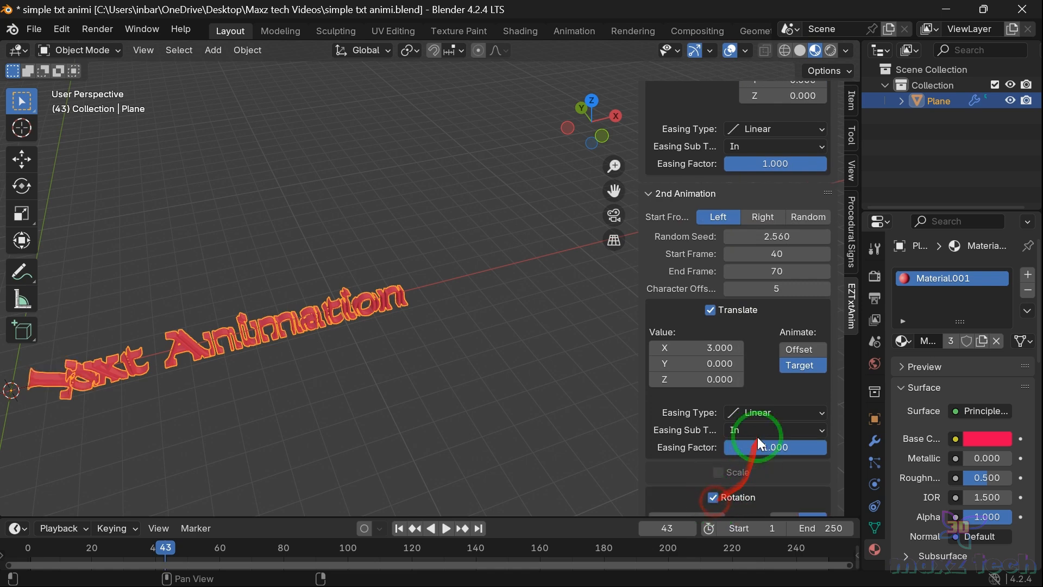
Step: Replay the animation from the first frame to preview the second animation's translate and rotation, then stop it
scroll(757, 437, down, 6)
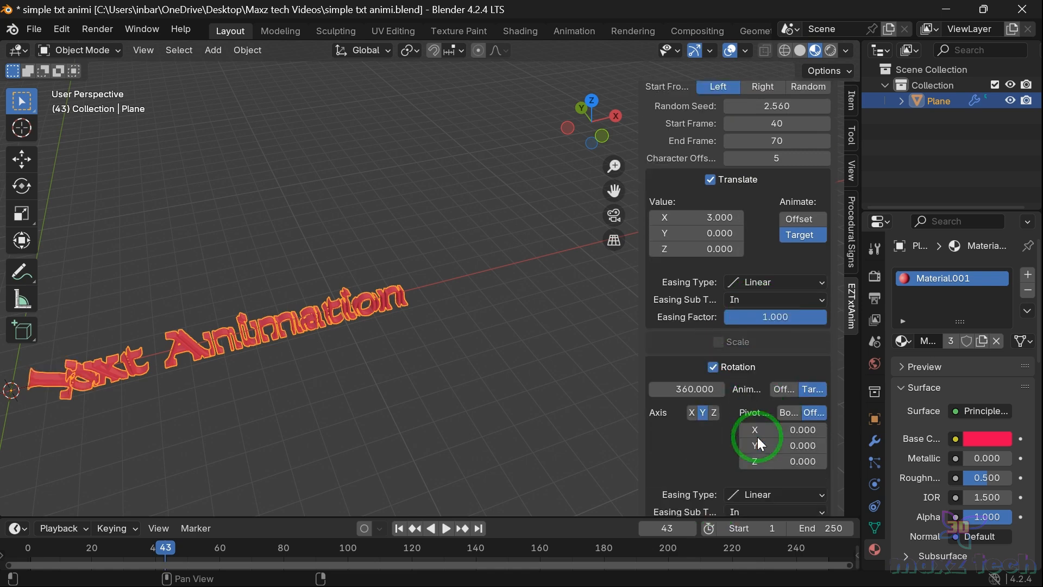
click(32, 543)
key(space)
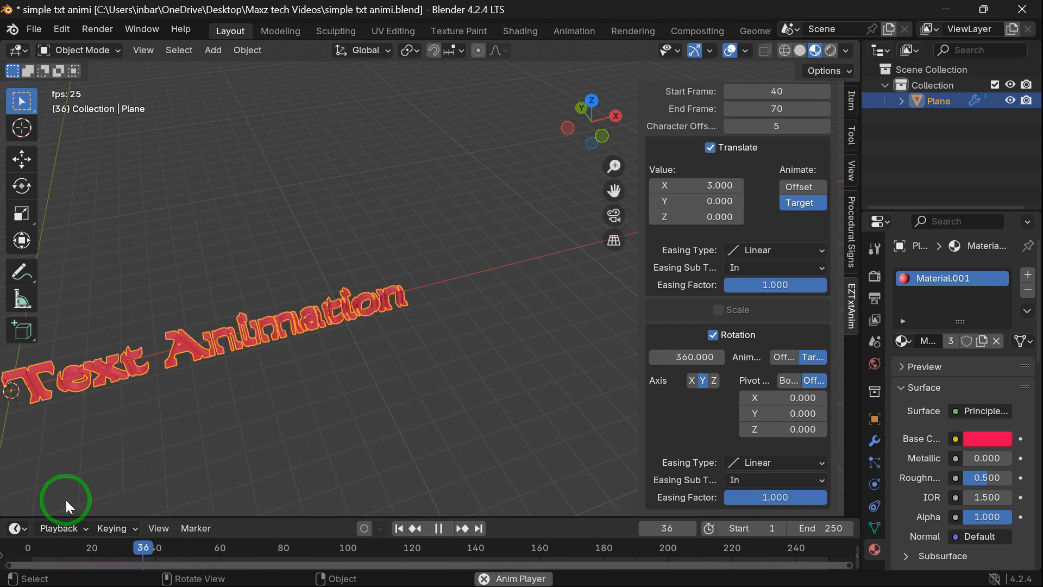
drag(87, 484, 215, 308)
key(space)
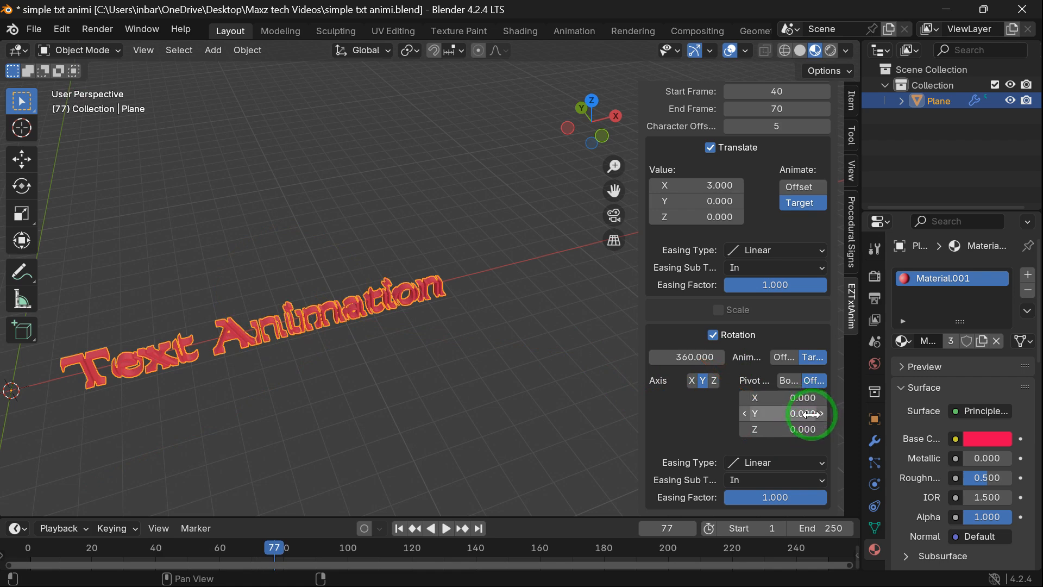
Step: Set the second animation's rotation pivot offset to X -2.370, Y -1.140 and Z -2.340
drag(803, 416, 641, 459)
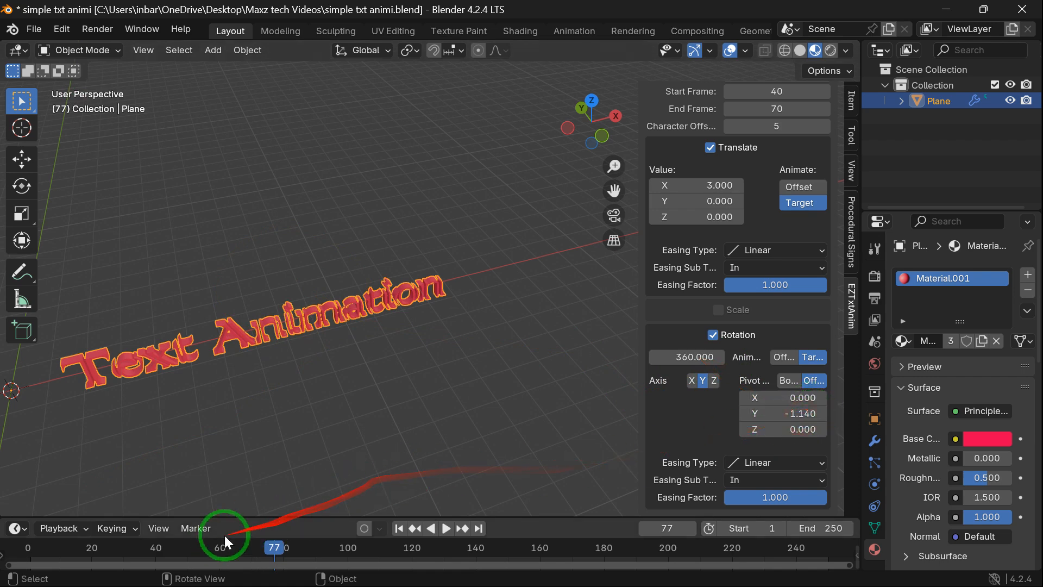
click(194, 548)
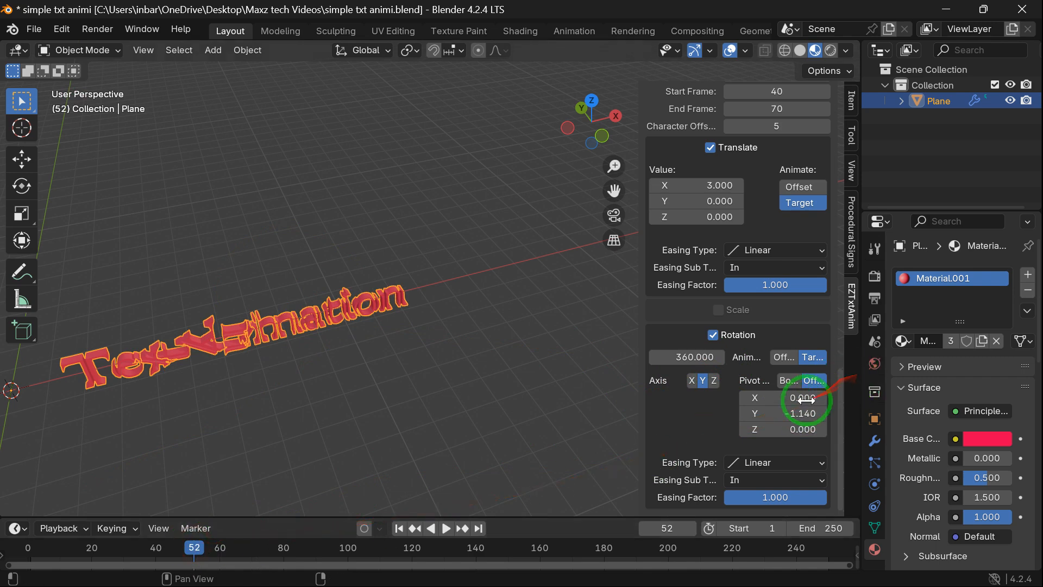
drag(794, 401, 832, 433)
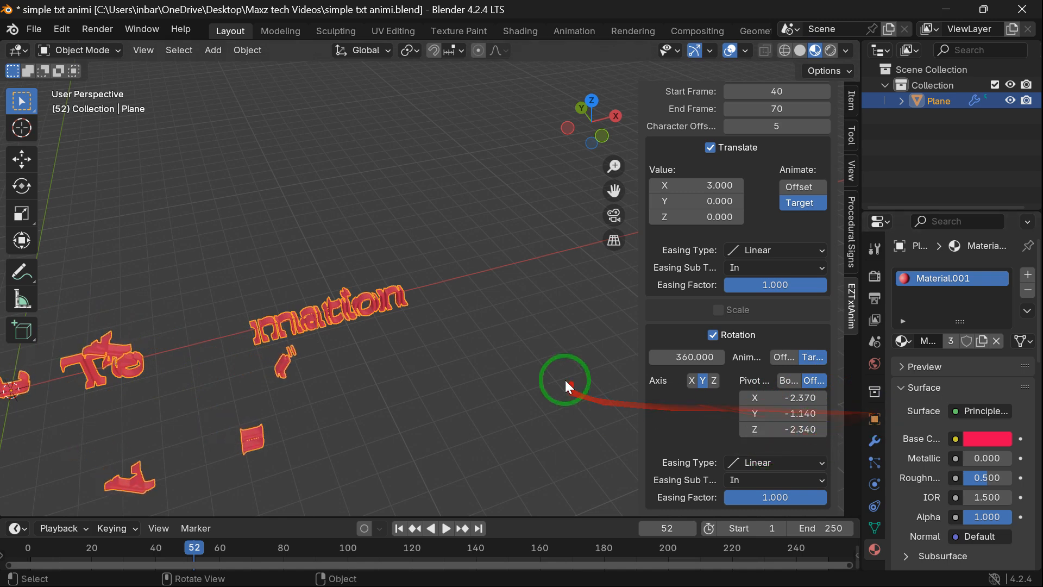
Step: Replay the animation from the first frame
scroll(546, 391, down, 2)
click(20, 549)
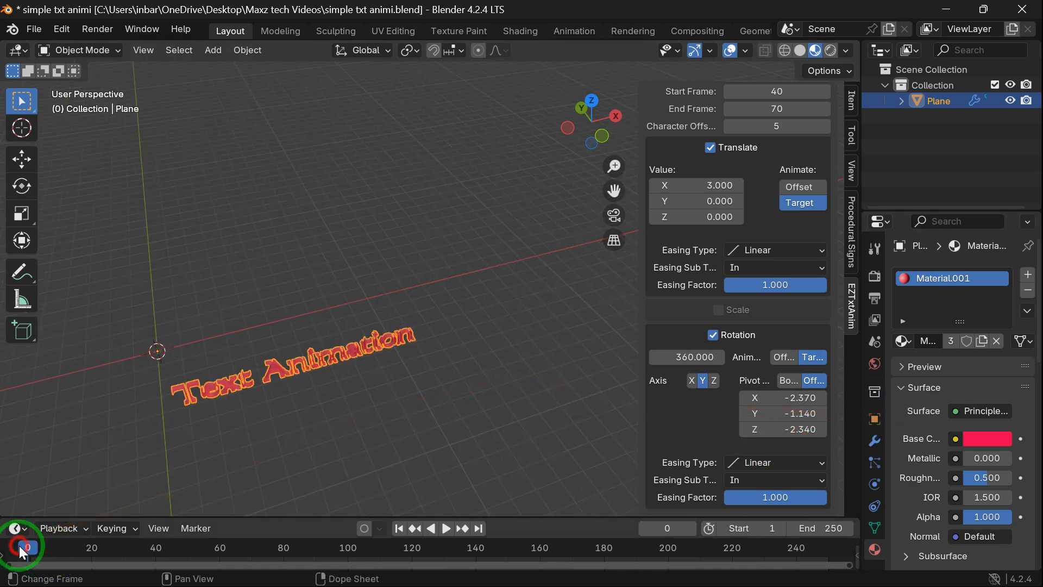
key(space)
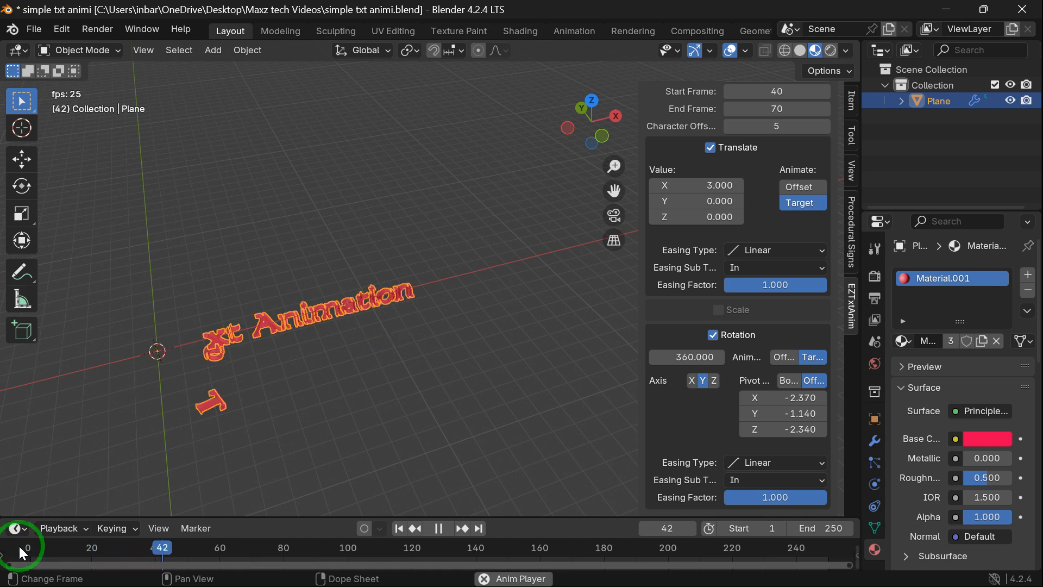